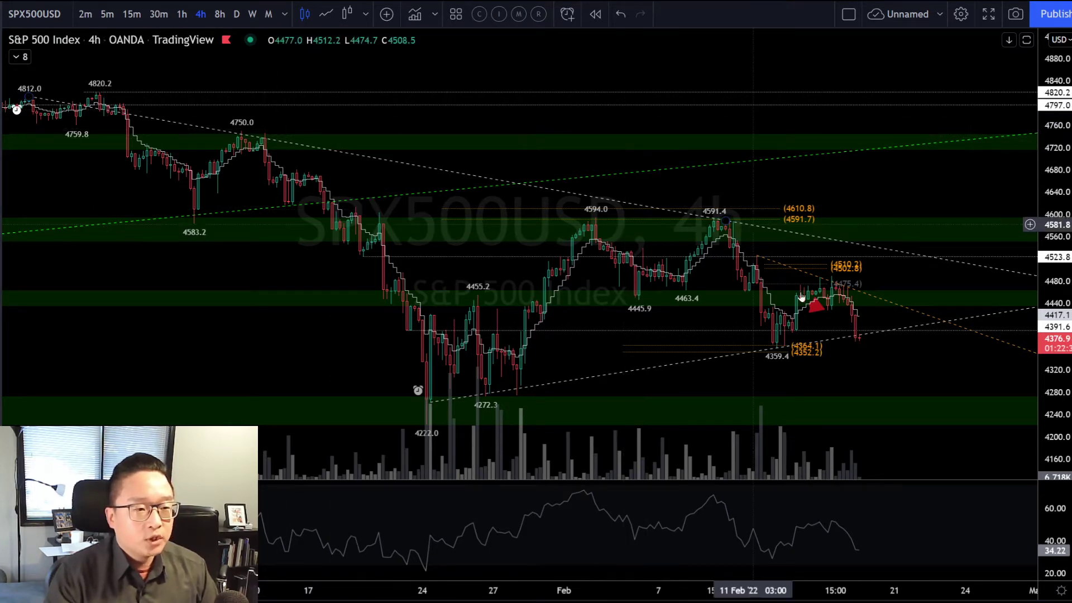
Step: Switch the S&P 500 chart from 4-hour to 1-hour candles and examine the recent decline from the 4488.6 high
scroll(754, 262, up, 1)
scroll(758, 265, up, 1)
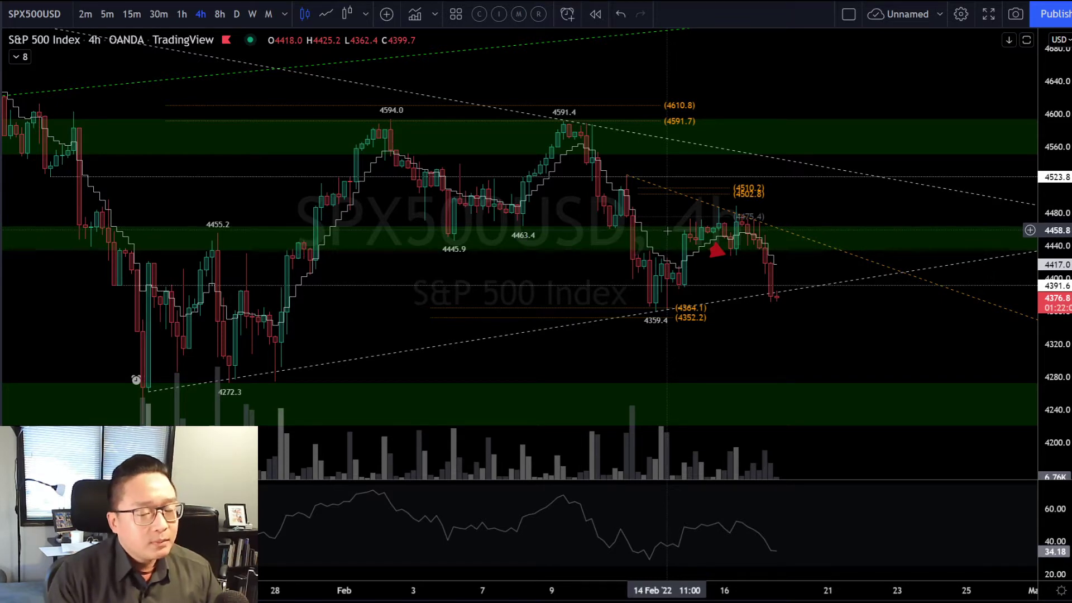
click(181, 14)
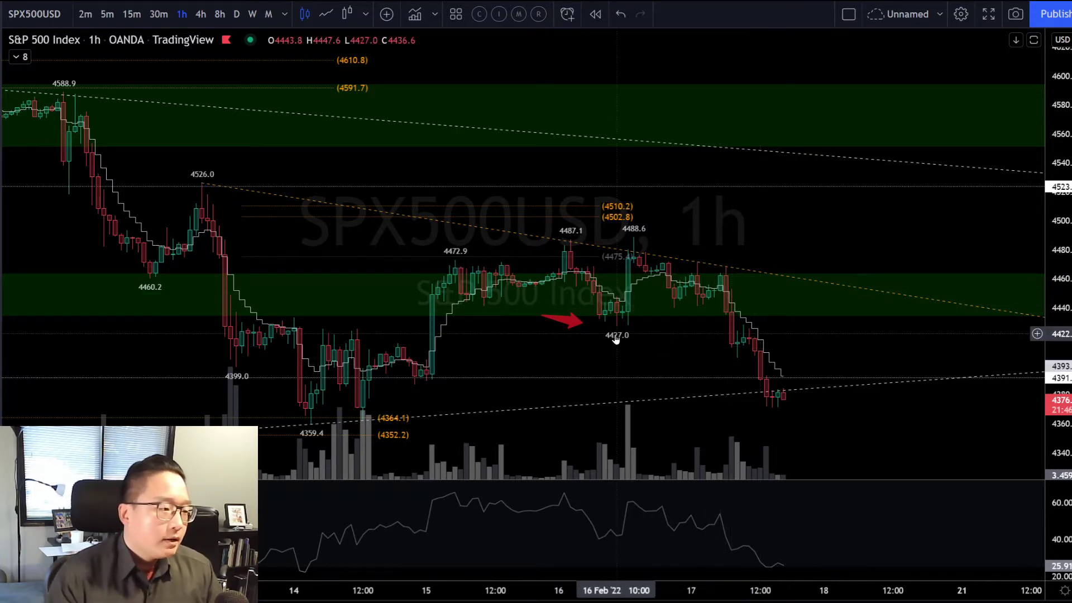
scroll(773, 393, down, 1)
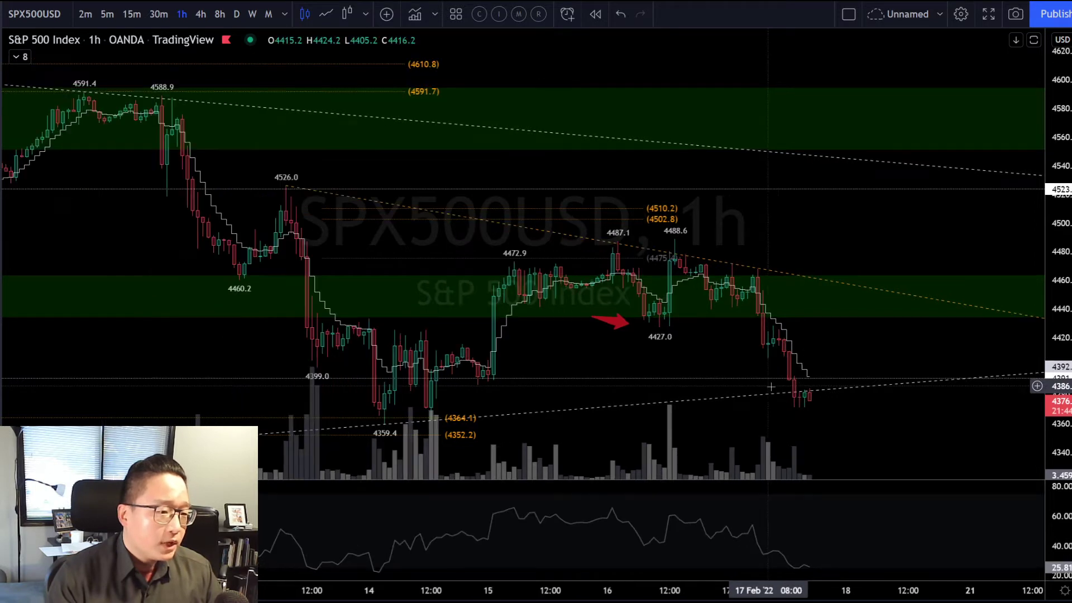
scroll(770, 386, up, 1)
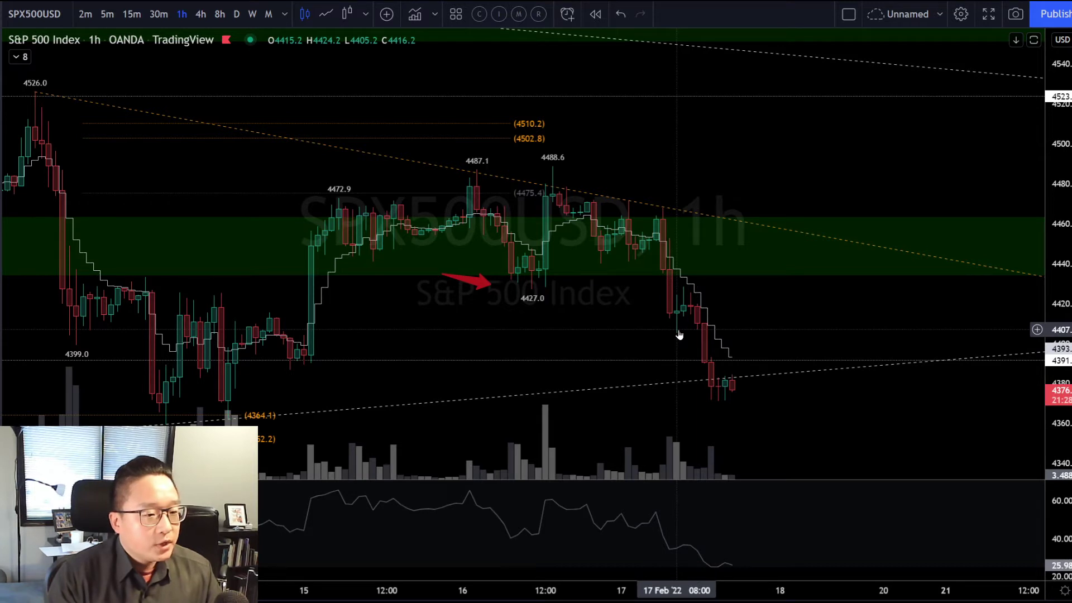
scroll(679, 334, down, 1)
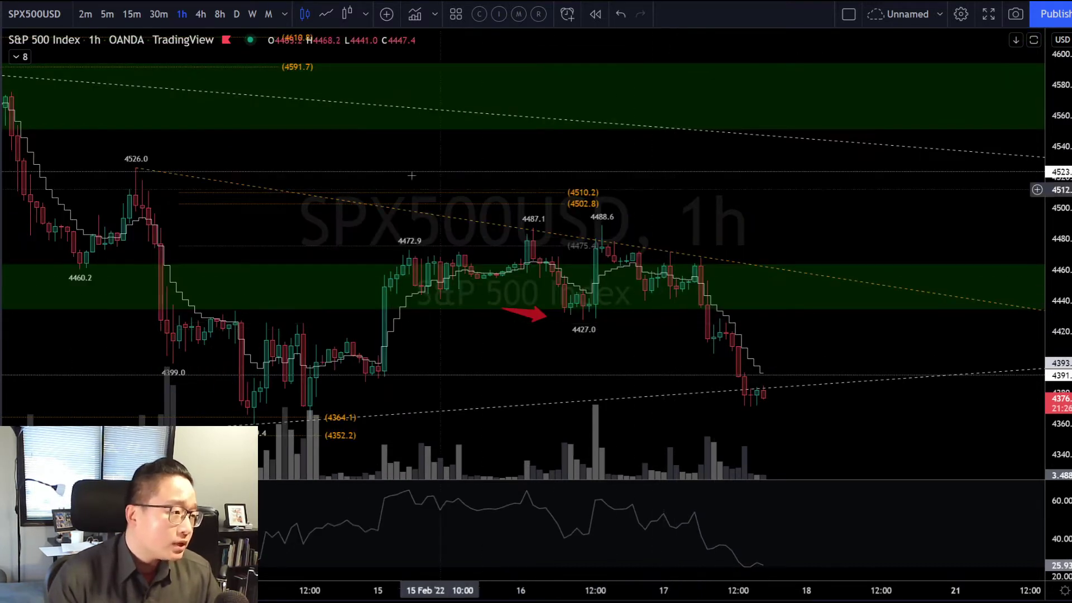
Step: Return to 4-hour candles and examine the converging dashed trendlines and support levels from January through mid-February
click(200, 14)
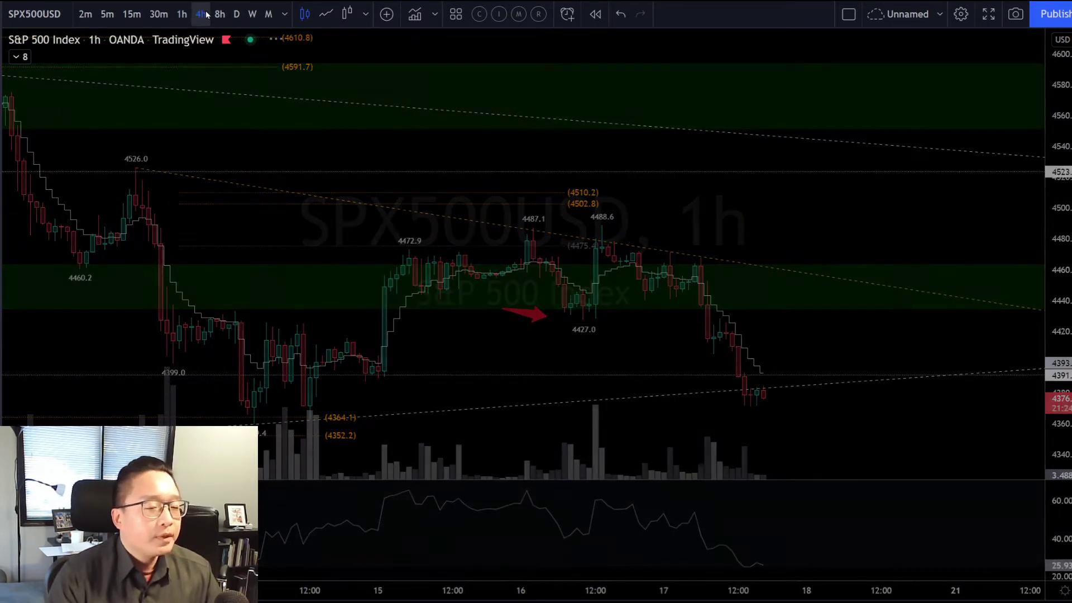
scroll(494, 232, down, 2)
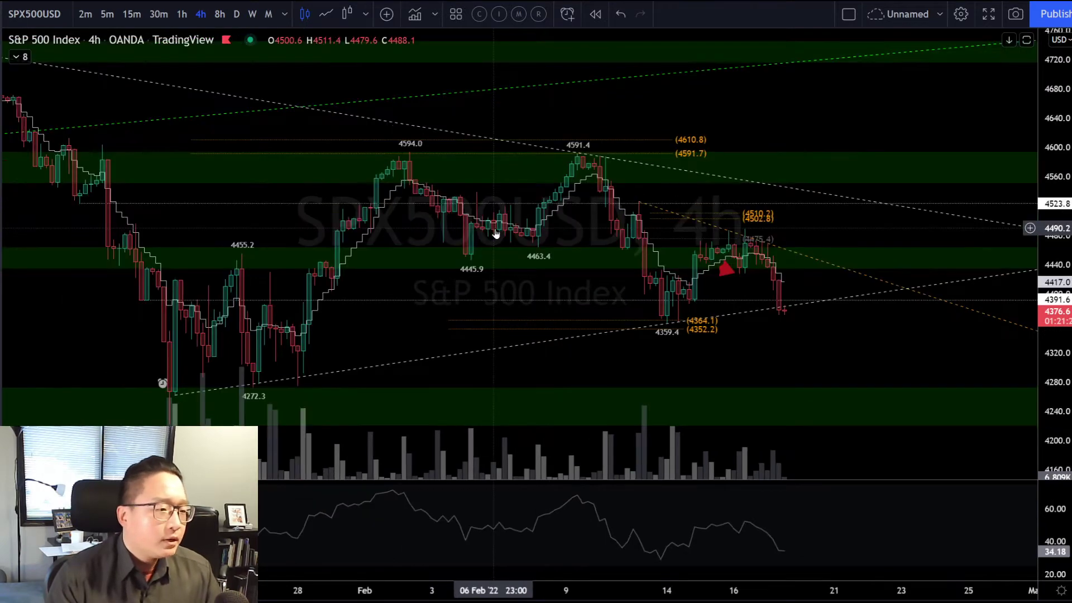
drag(808, 361, 742, 374)
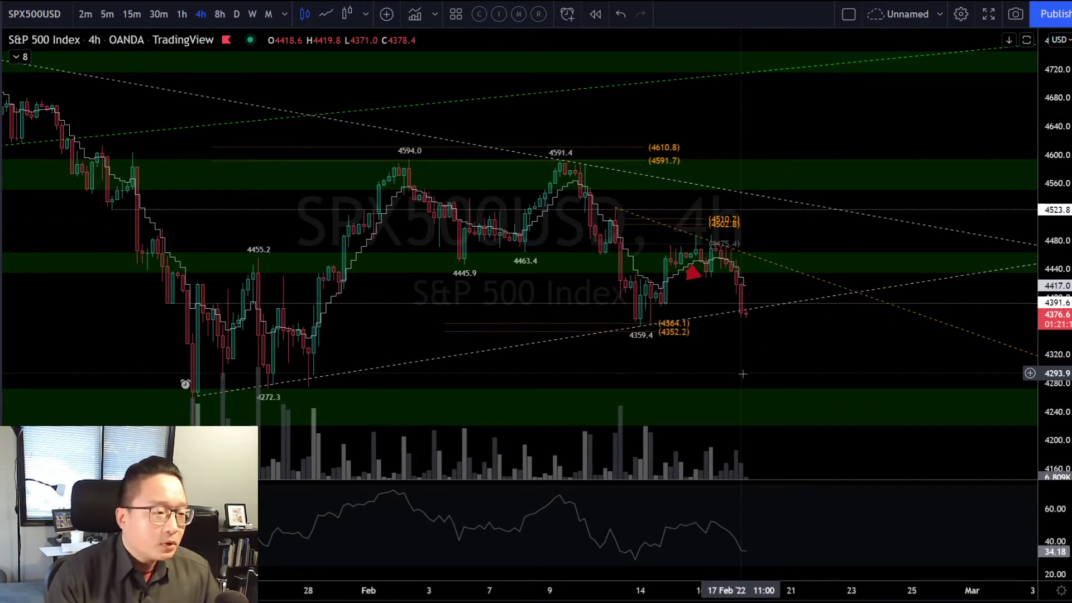
scroll(743, 374, down, 1)
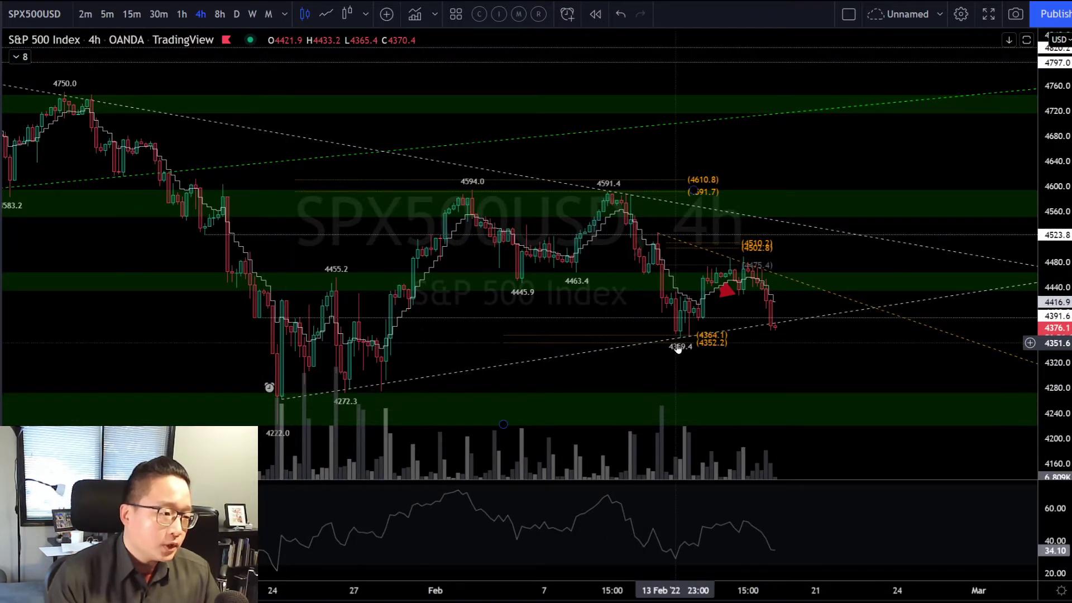
scroll(678, 349, down, 2)
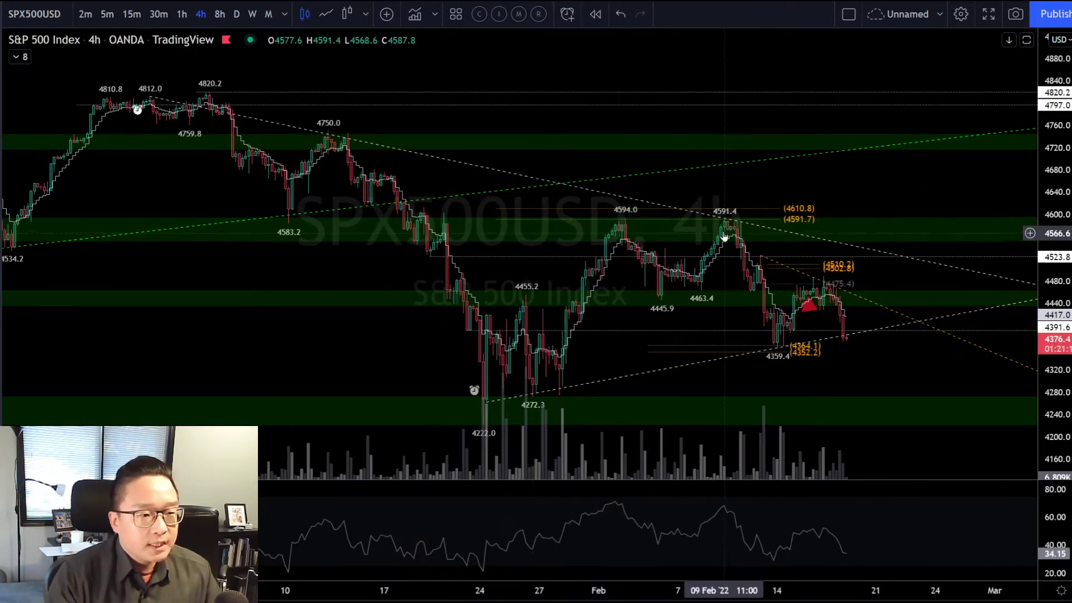
scroll(824, 337, up, 2)
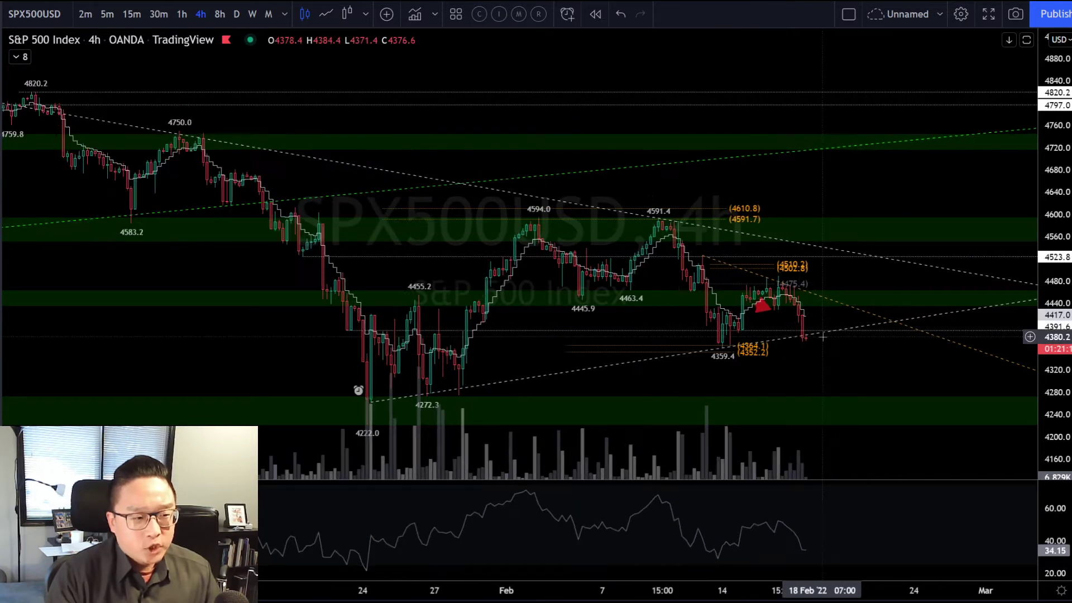
scroll(789, 369, up, 1)
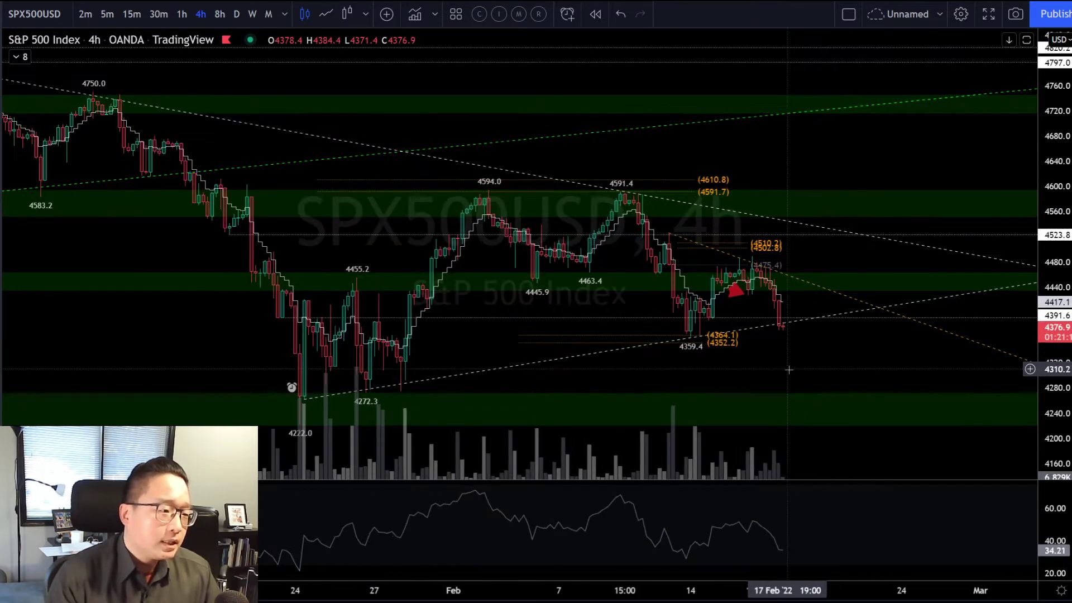
scroll(784, 373, right, 2)
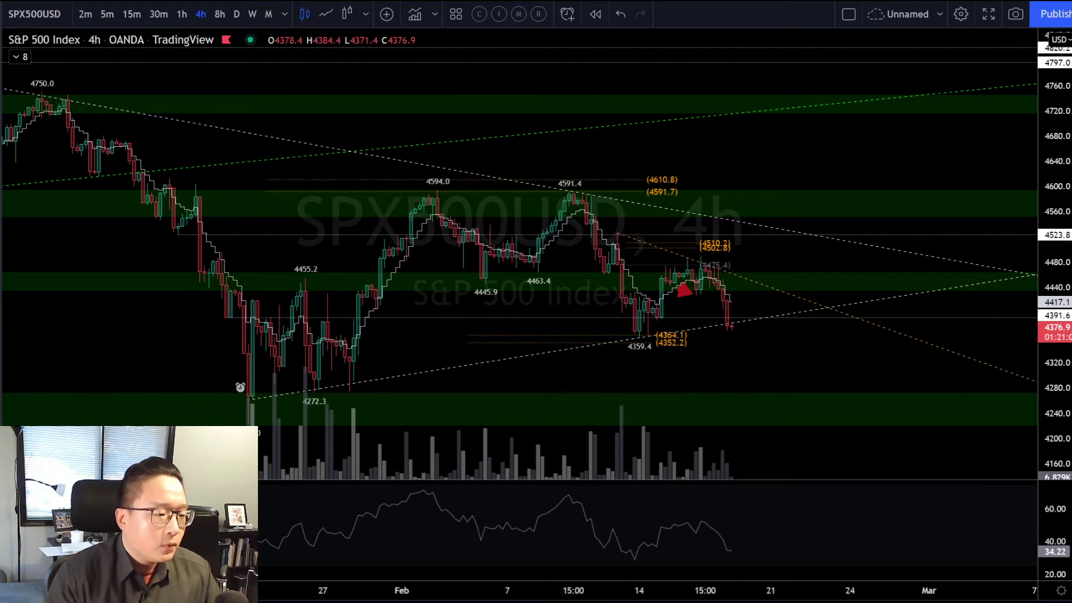
Step: Select the rising dashed support ray and inspect the latest candles against it on the 1-hour chart
click(511, 363)
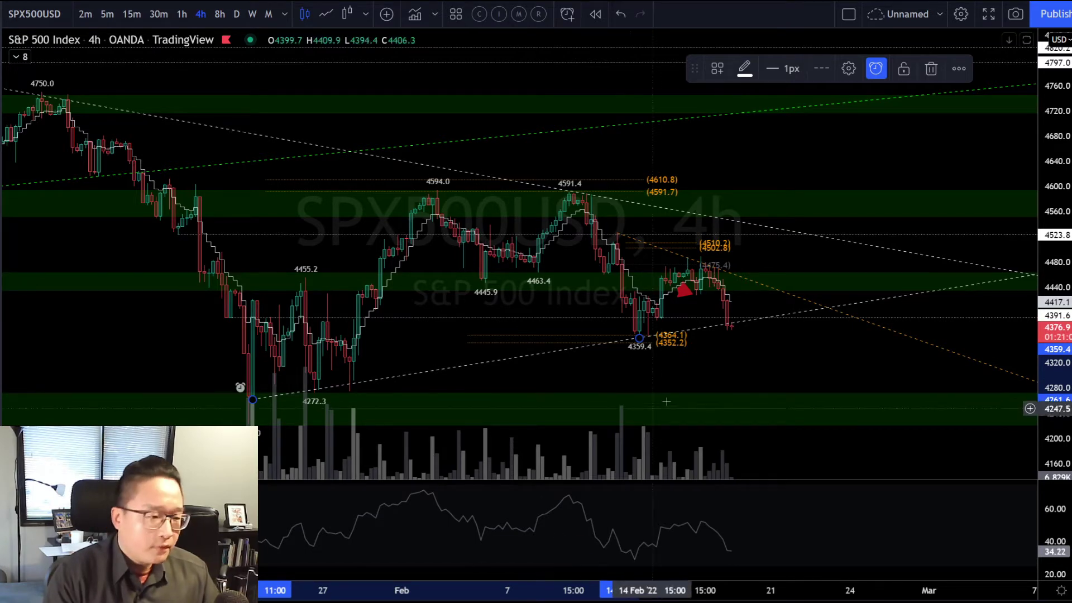
click(181, 15)
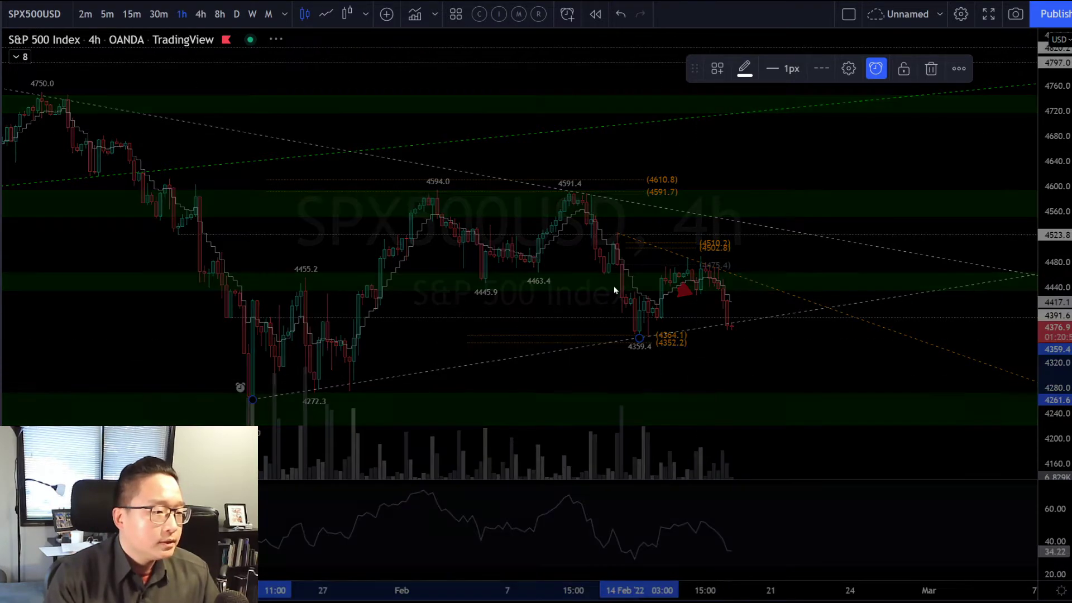
scroll(548, 270, up, 3)
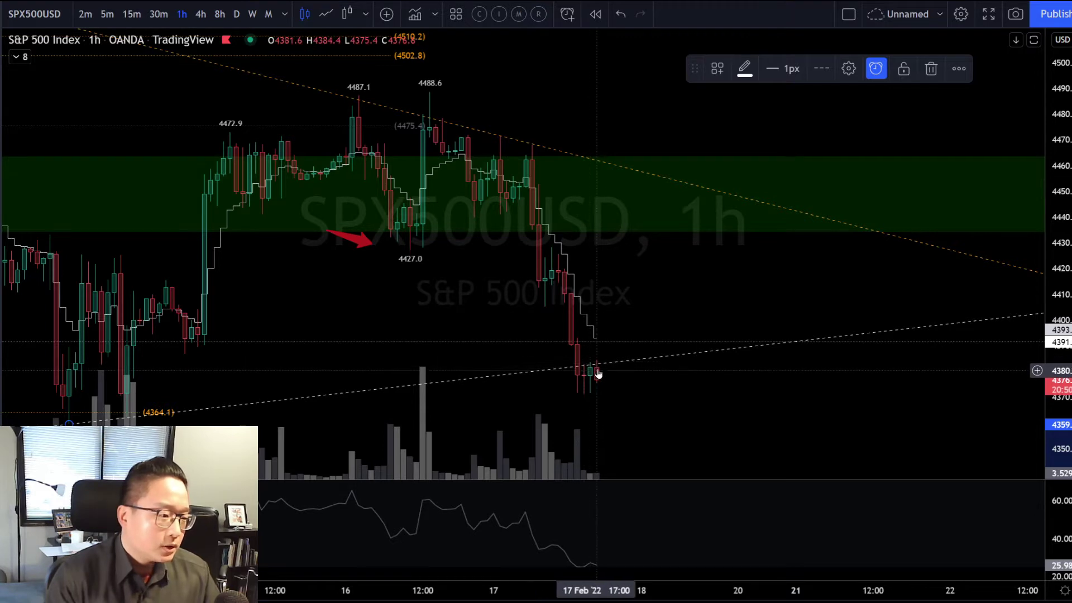
Step: On the 4-hour chart, draw a rising parallel channel from 4267.4 on 24 Jan to 4410.9 on 21 Feb, with its lower edge starting at 4222.0
click(235, 17)
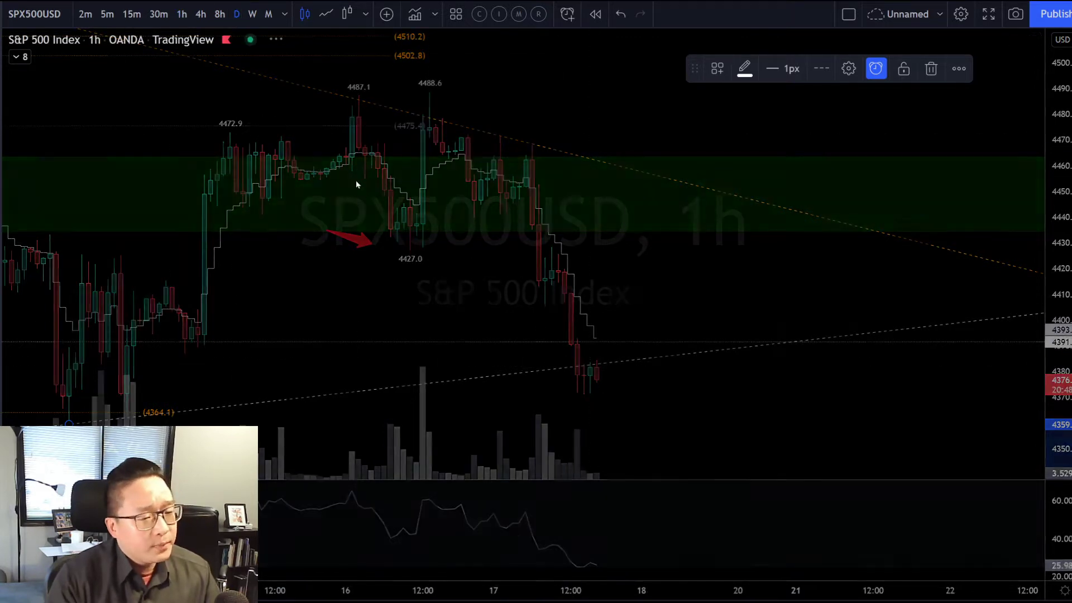
click(201, 14)
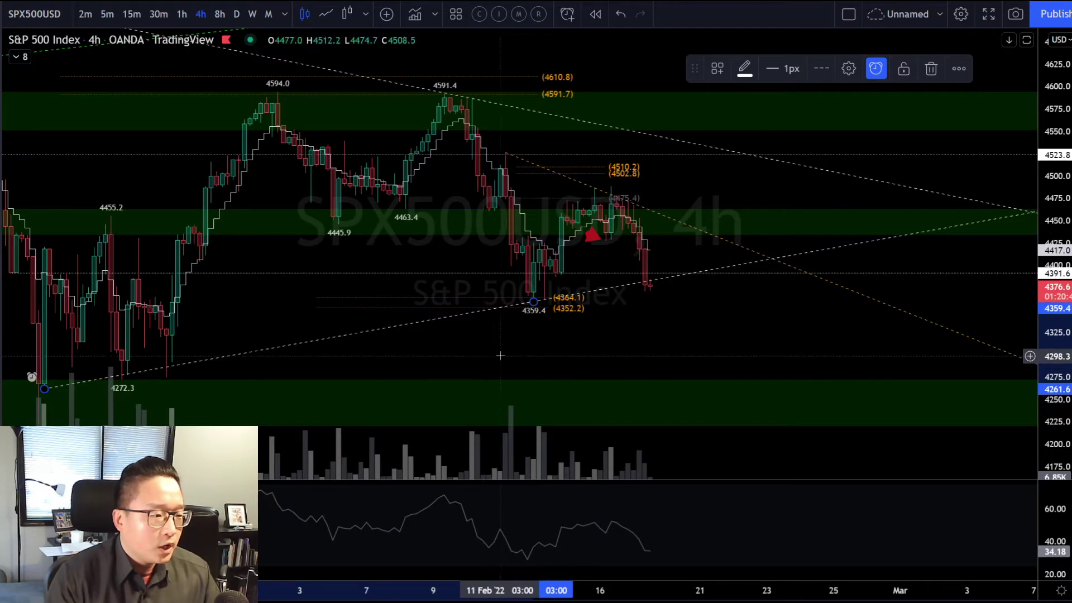
drag(501, 358, 776, 391)
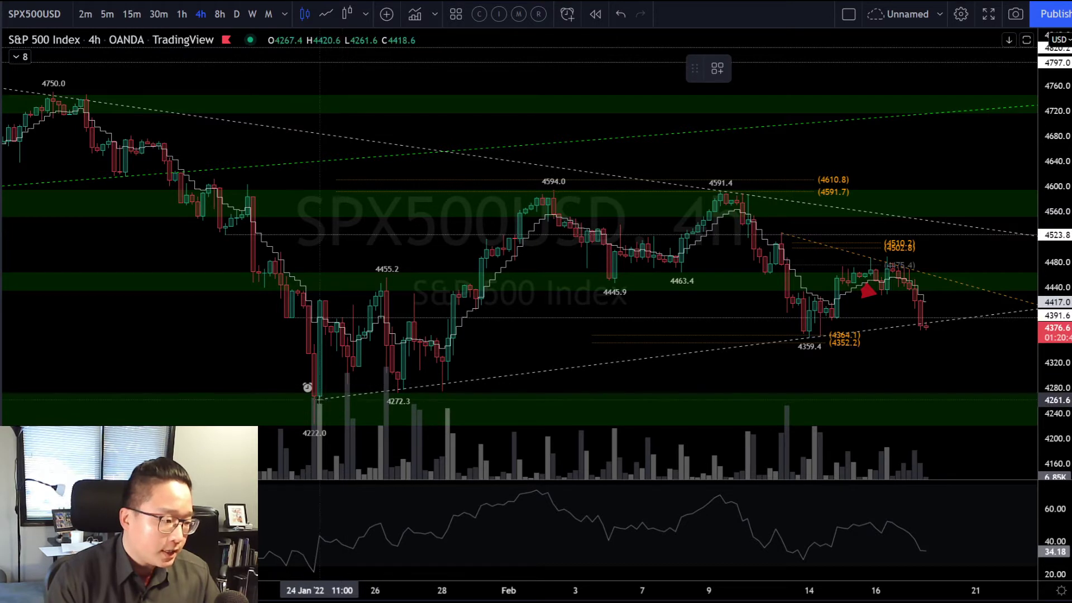
mouse_move(315, 397)
mouse_down()
mouse_move(561, 394)
mouse_move(1000, 321)
mouse_move(809, 332)
mouse_up()
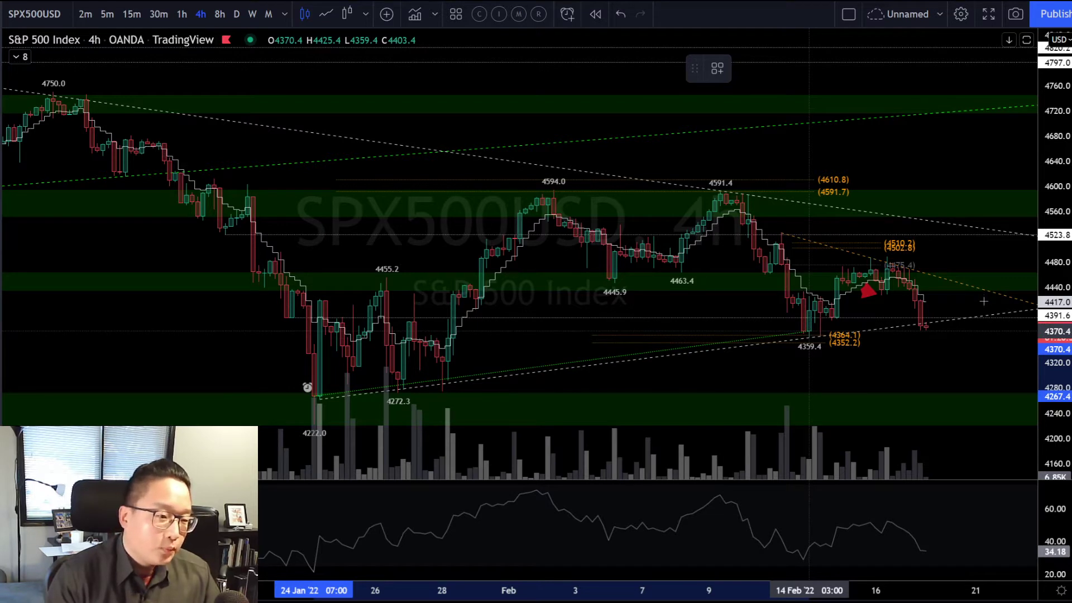
drag(984, 302, 992, 306)
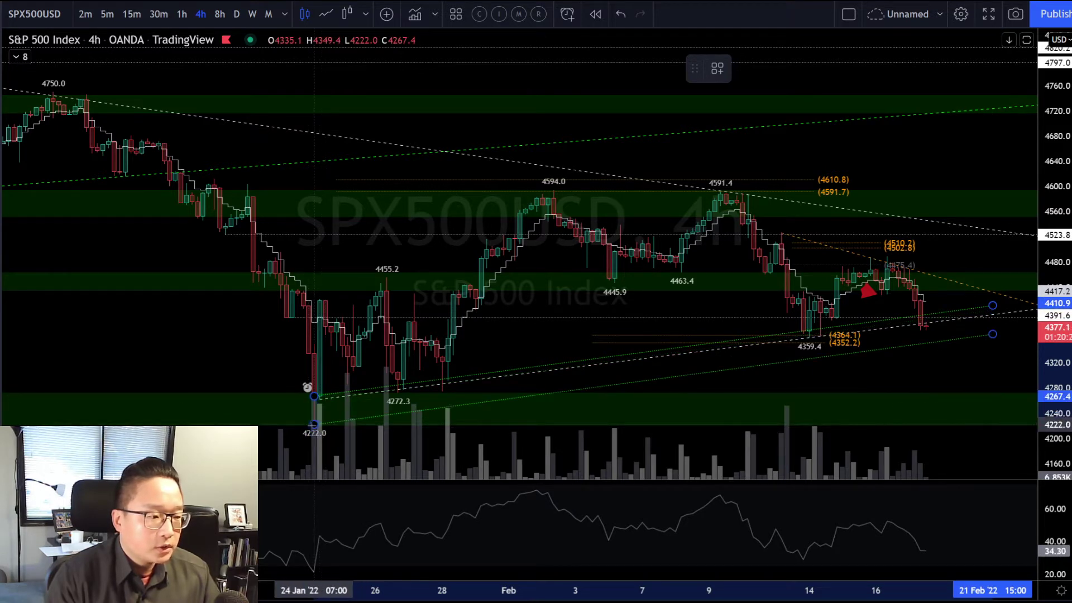
click(314, 424)
click(253, 376)
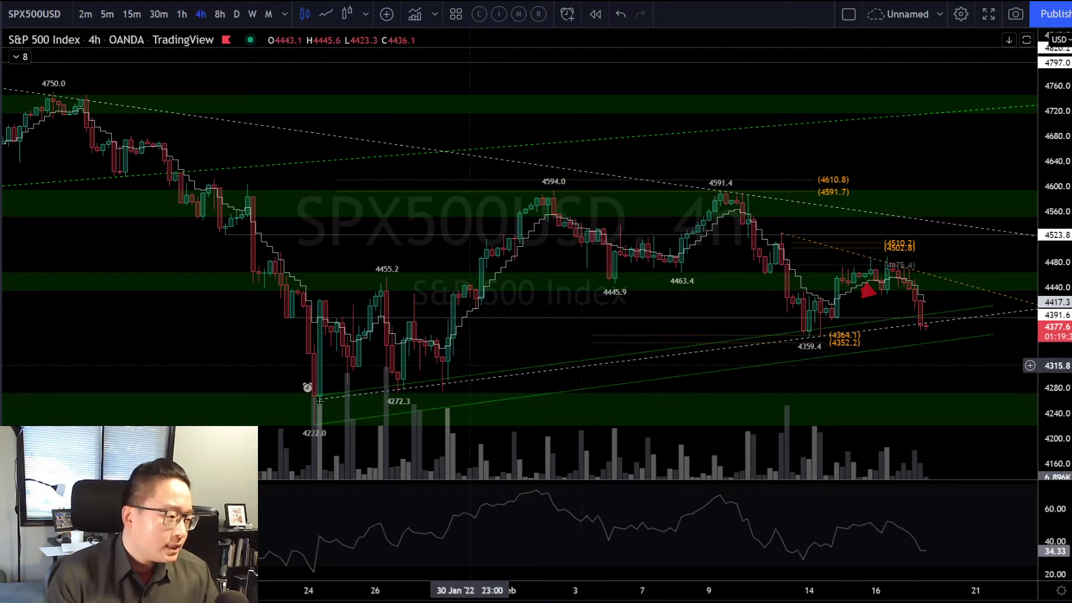
Step: Try re-anchoring the start of the dashed support ray near the 24 Jan low and dismiss the crossing alert
drag(321, 404, 315, 425)
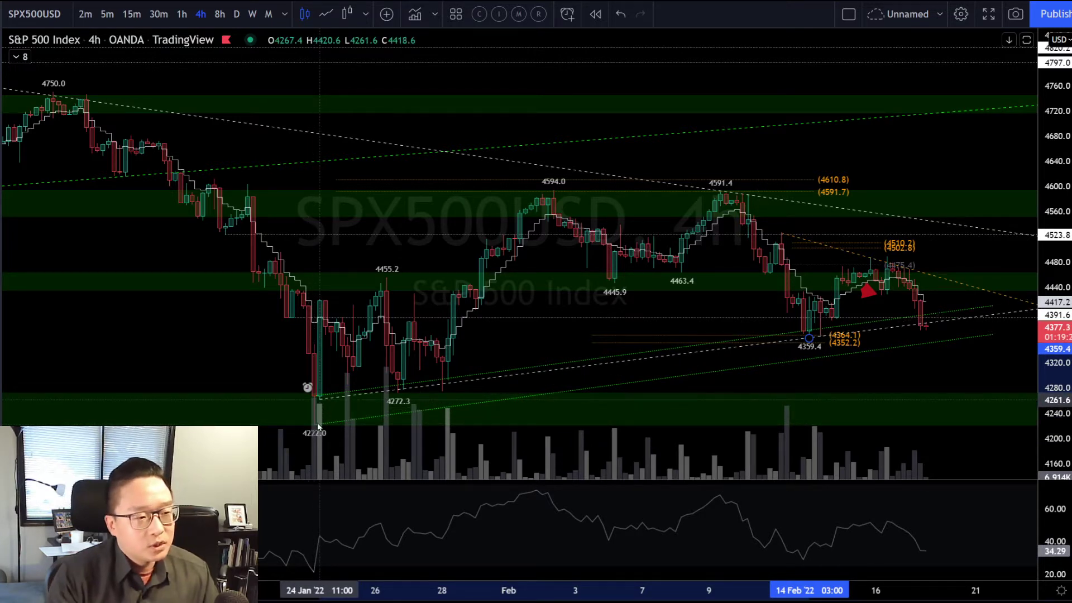
click(320, 400)
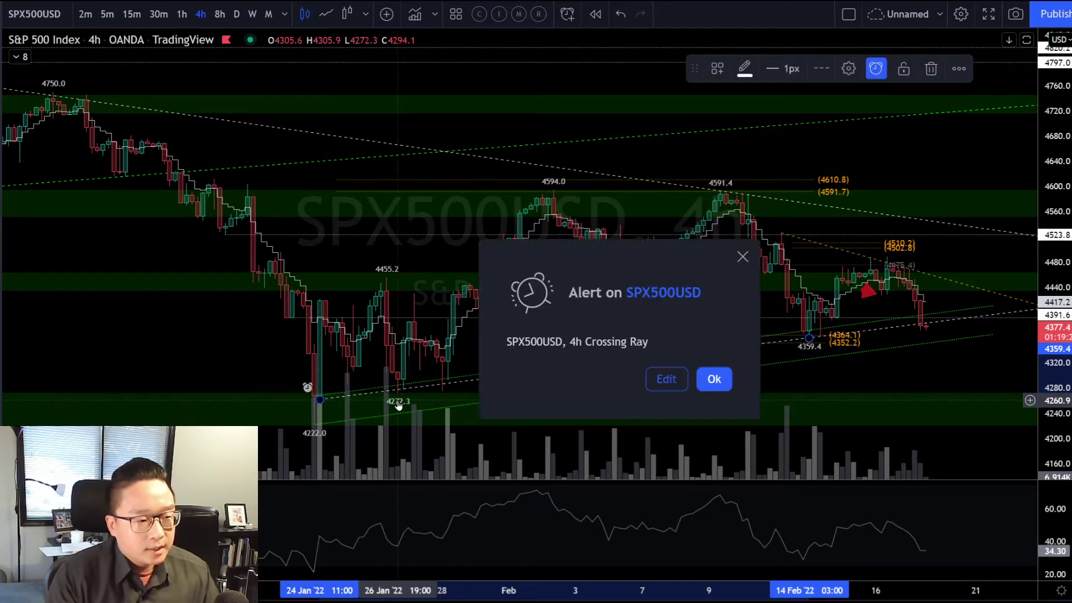
click(715, 383)
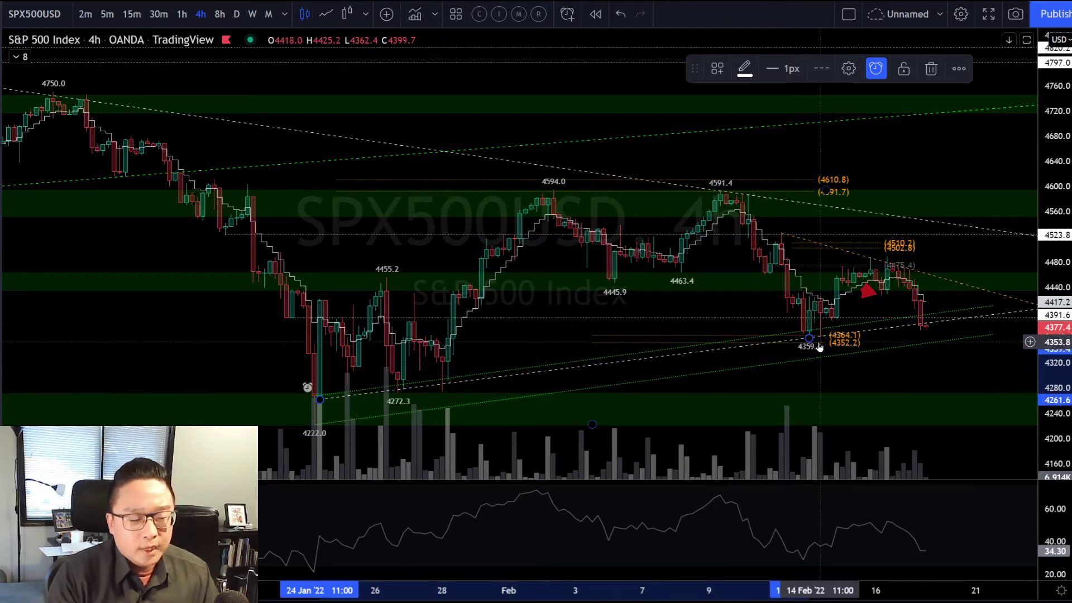
Step: Inspect the 4-hour candles around the 4359.4 low against the dashed ray and the green channel, including the wider price history
scroll(819, 347, up, 4)
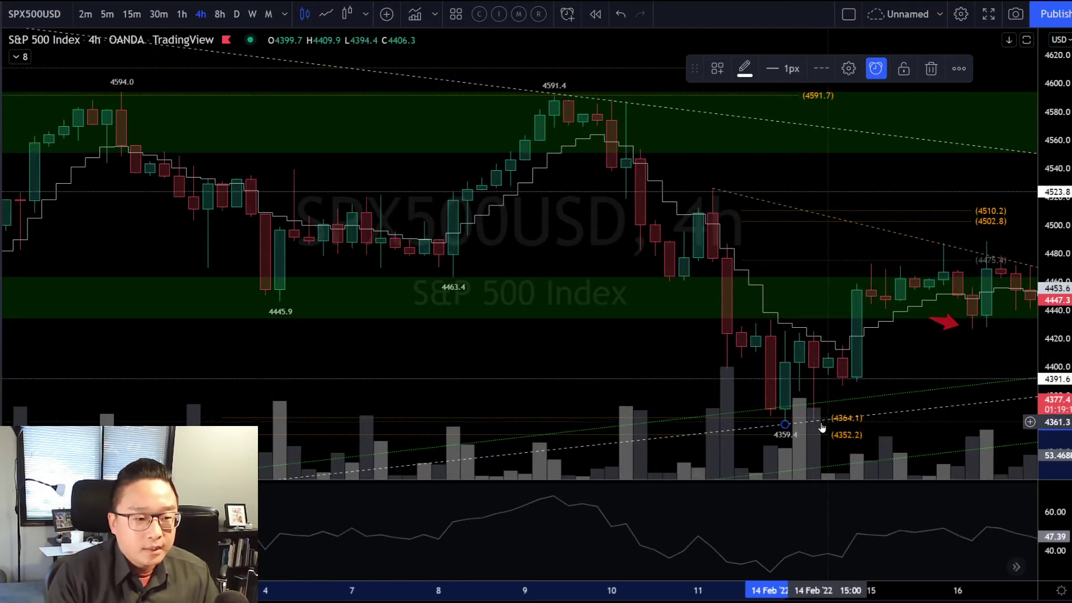
scroll(814, 426, down, 3)
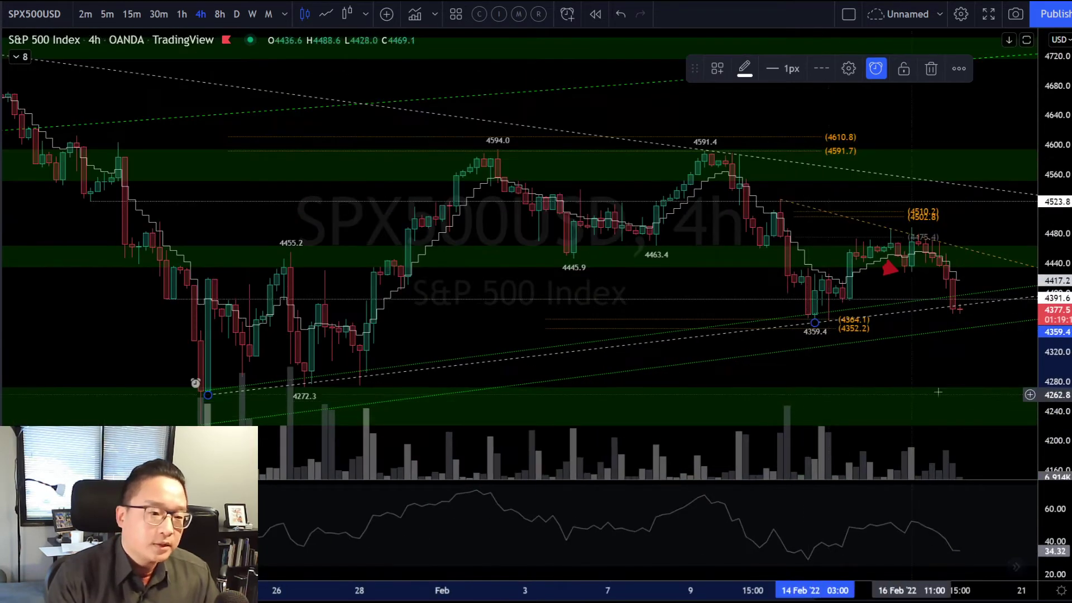
scroll(826, 377, down, 2)
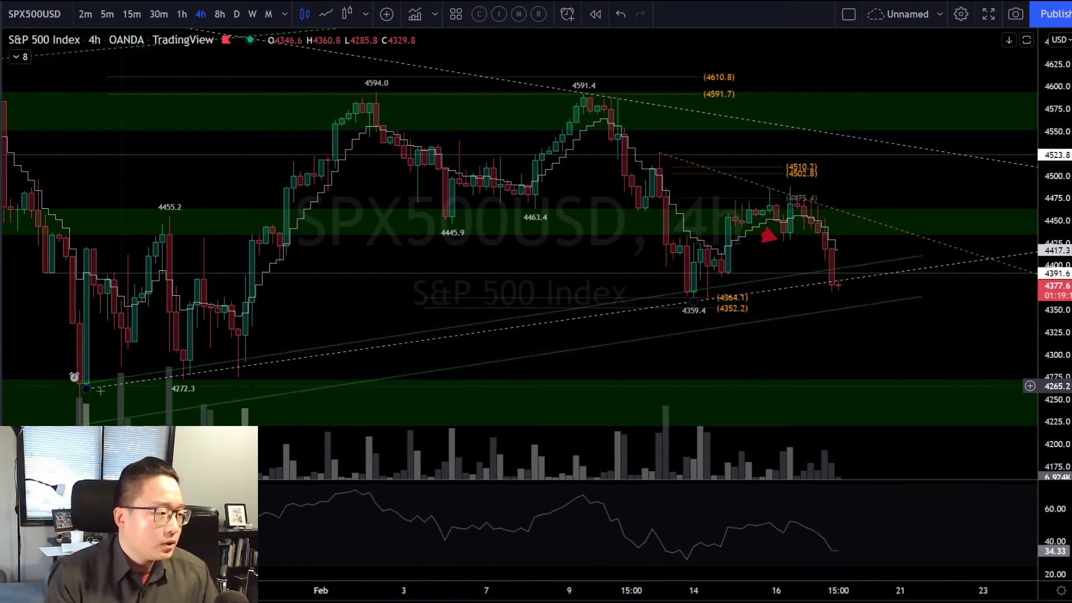
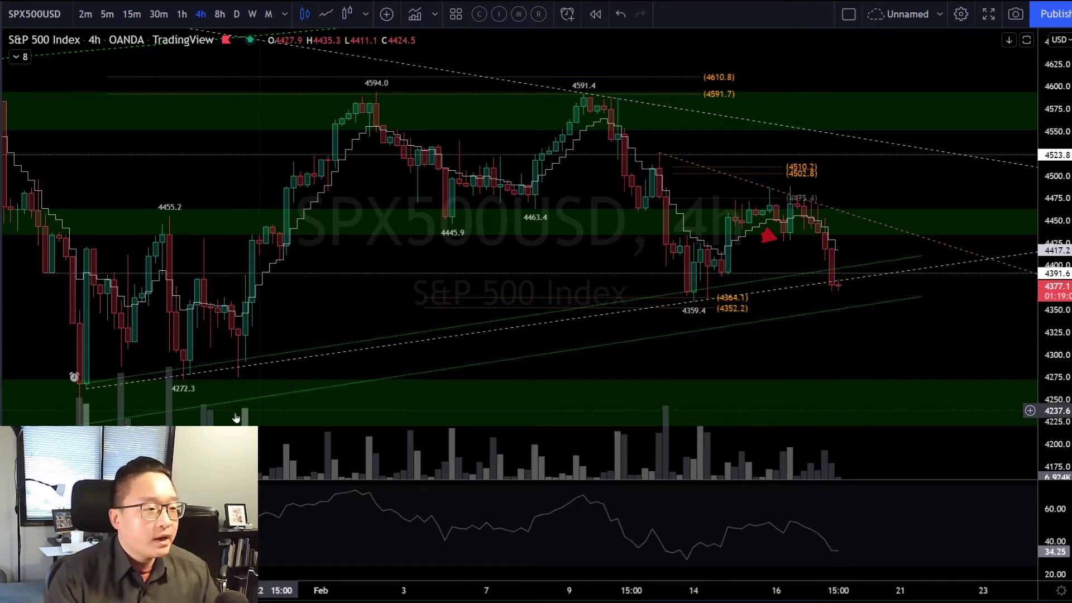
scroll(224, 419, down, 5)
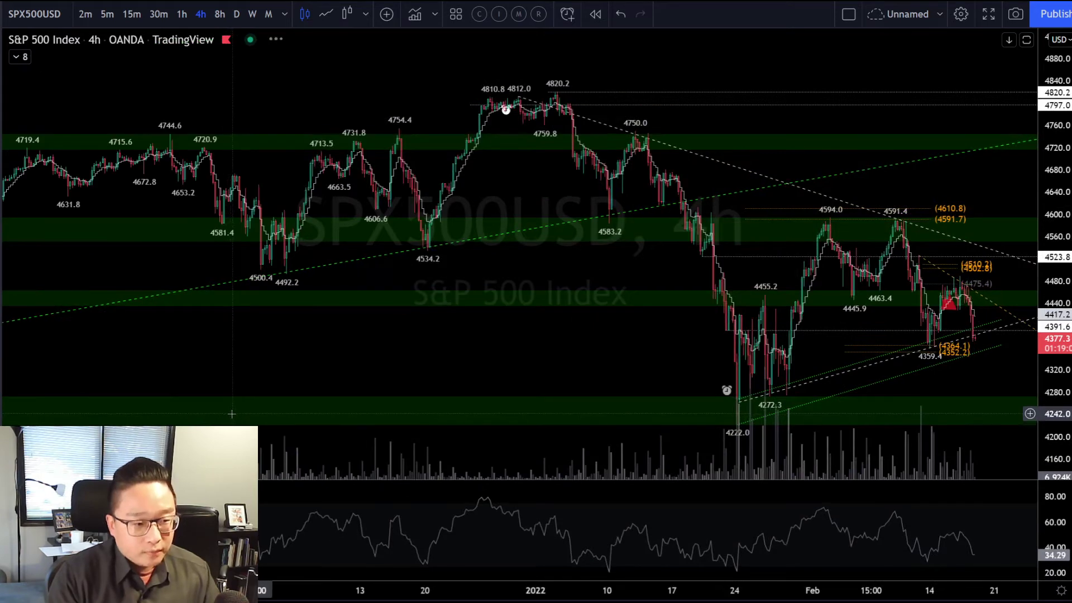
scroll(586, 414, down, 3)
Step: Switch to the daily chart and examine the green support zones, the 4015.1 and 3993.2 levels, and the long-term trendline from 2020
click(236, 14)
scroll(871, 246, up, 6)
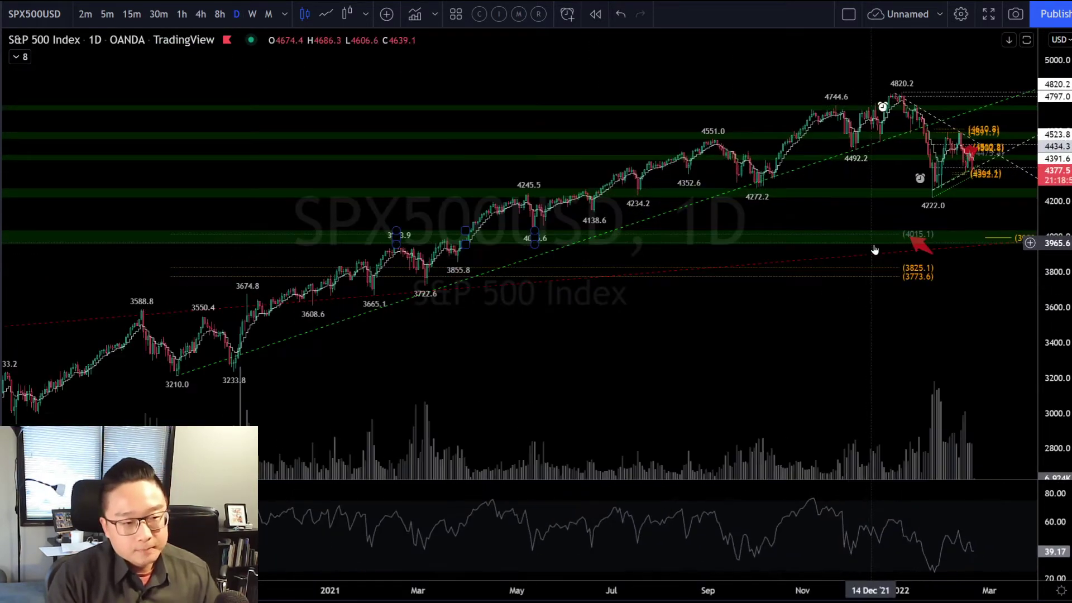
scroll(956, 282, up, 5)
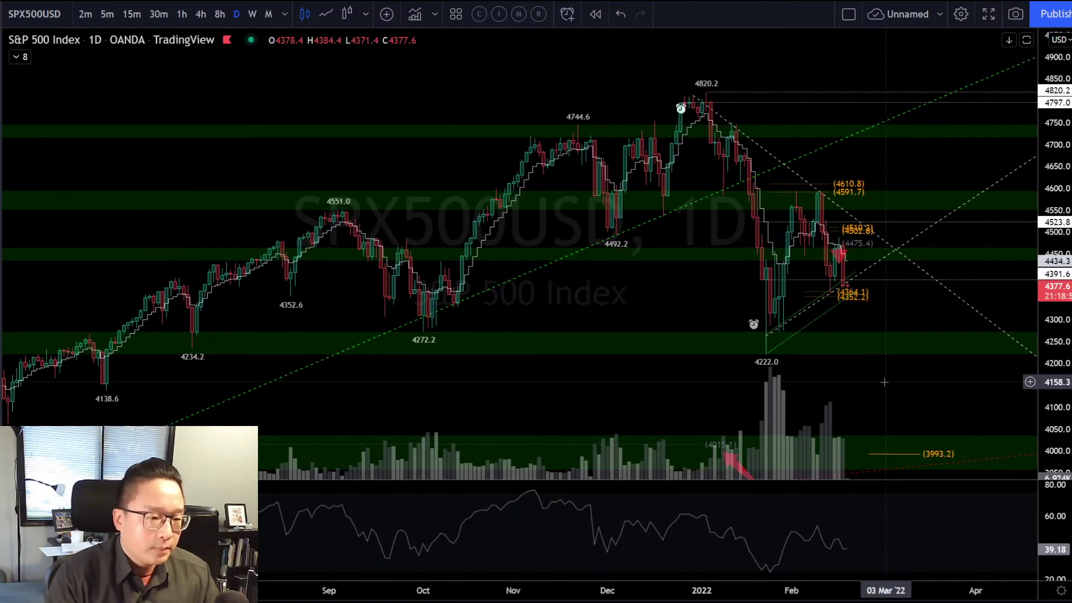
drag(884, 382, 841, 383)
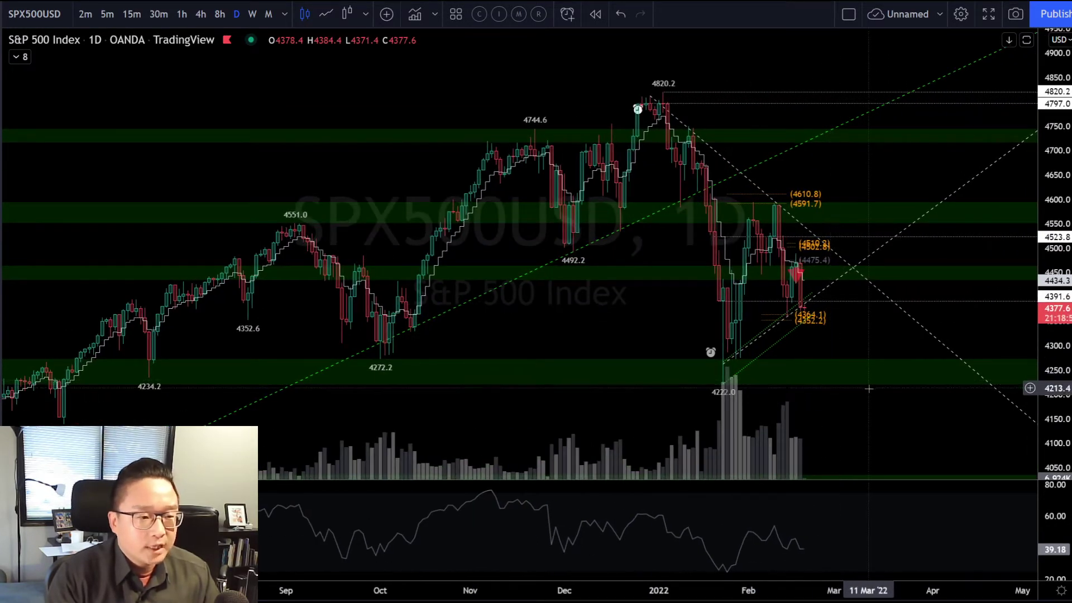
scroll(848, 333, down, 3)
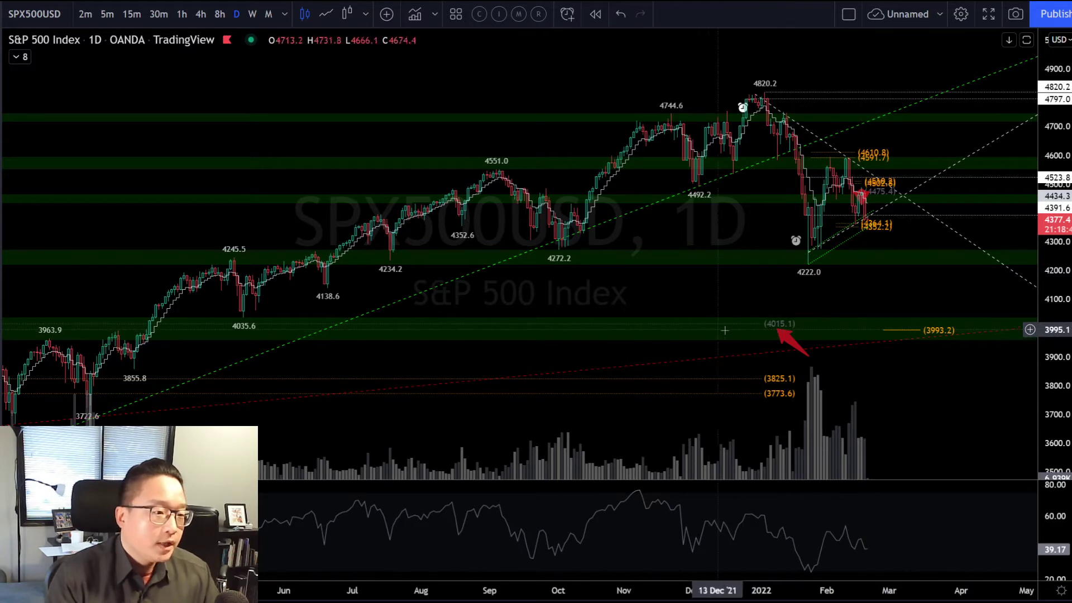
scroll(701, 327, down, 5)
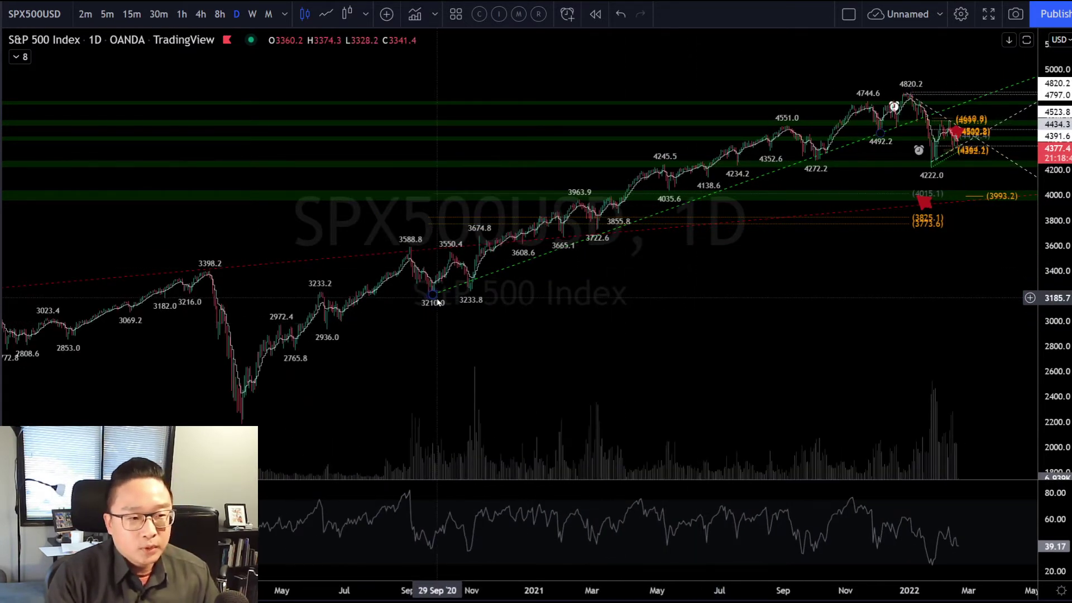
Step: Examine the daily S&P 500 candles against the green channel, the converging dashed trendlines and the 4015.1 and 3993.2 support levels
scroll(805, 314, up, 3)
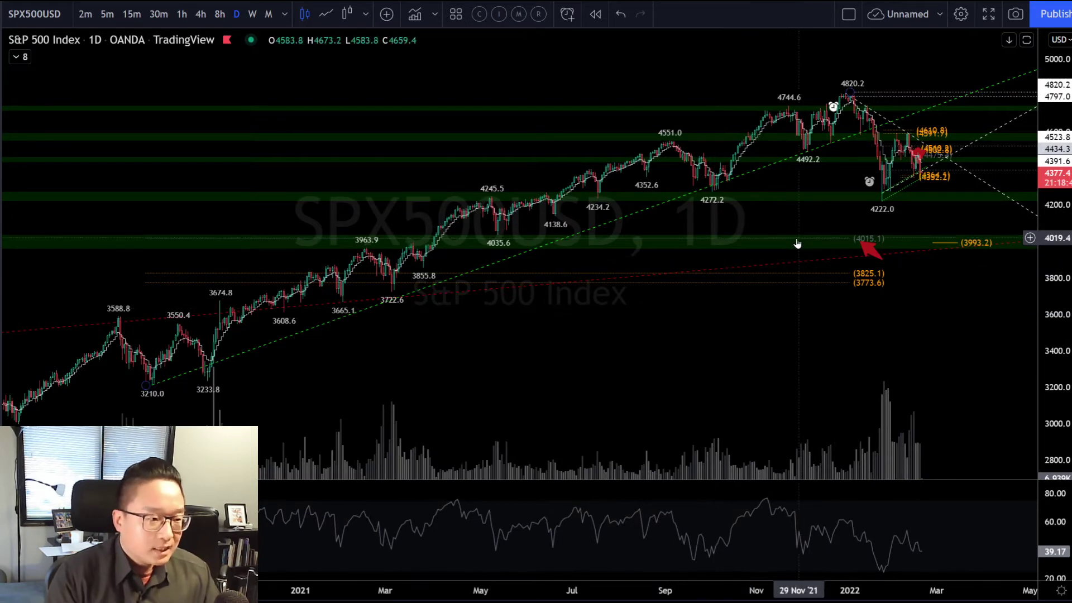
scroll(849, 244, up, 3)
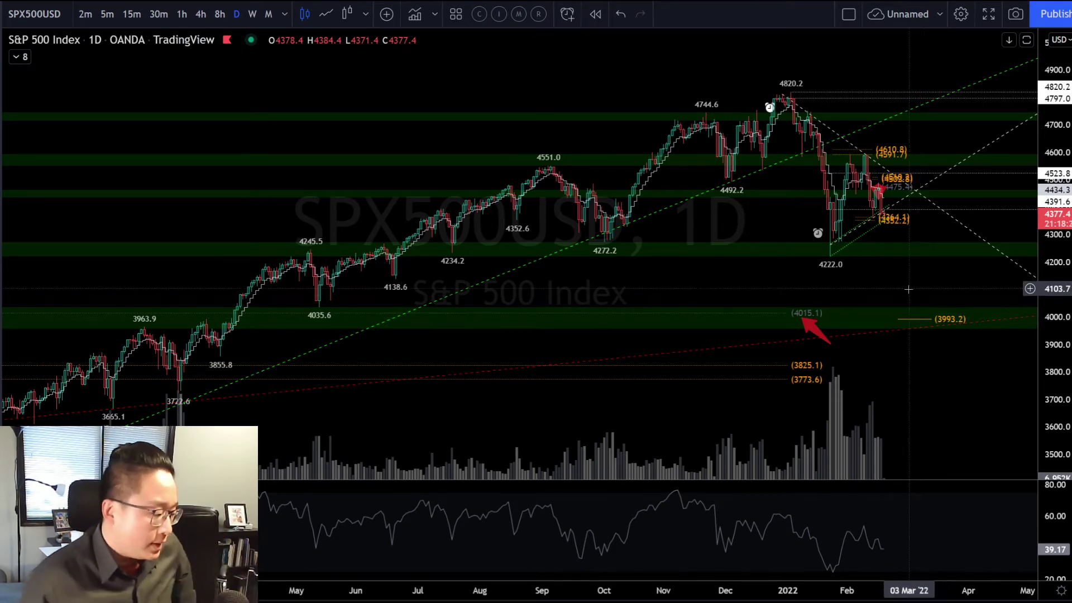
scroll(894, 283, up, 4)
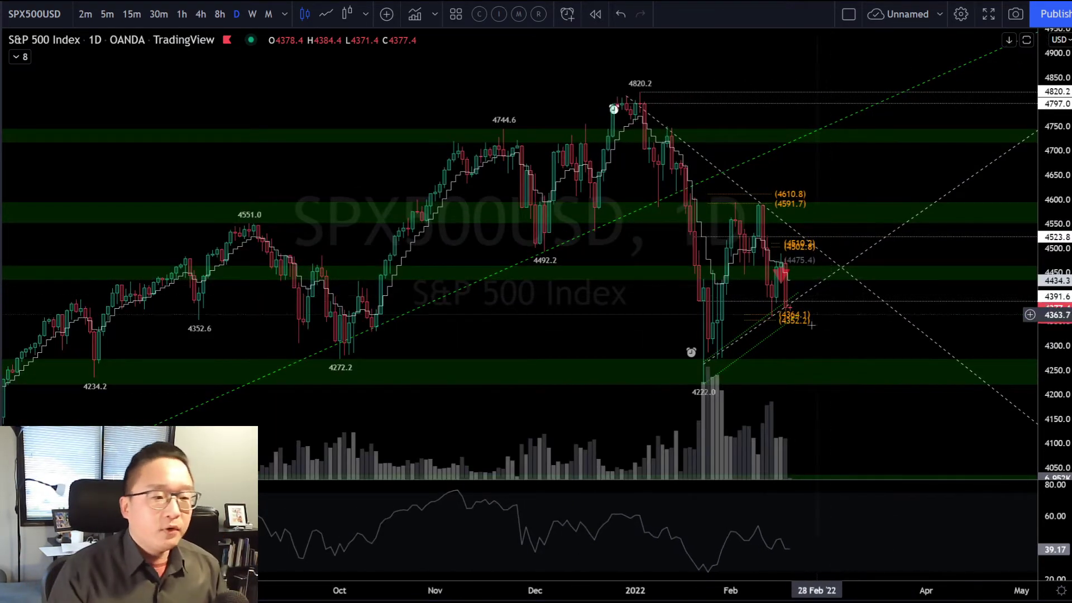
scroll(888, 286, up, 4)
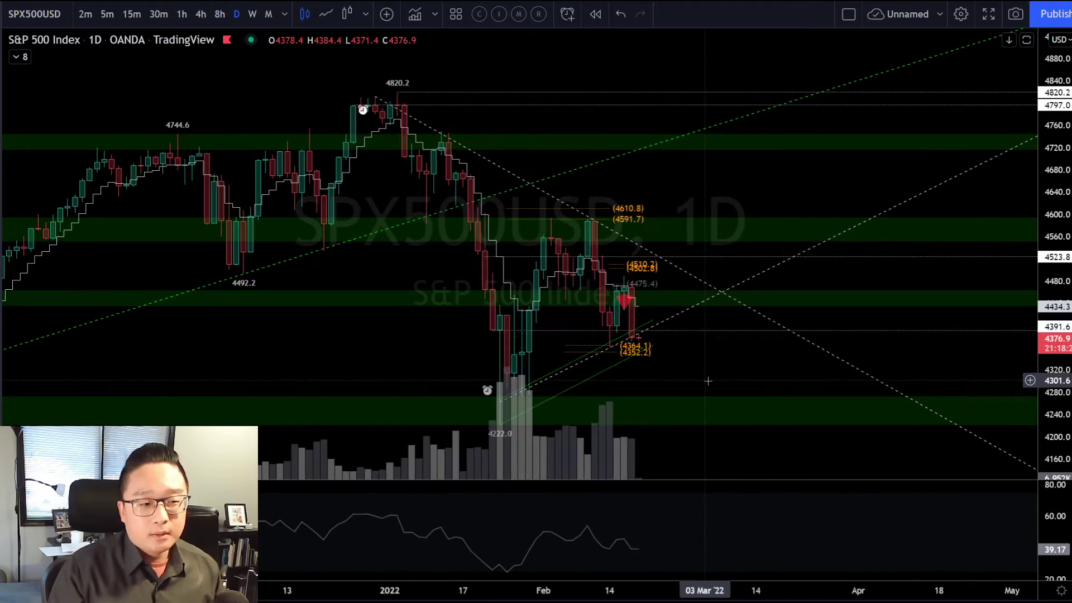
scroll(754, 383, up, 4)
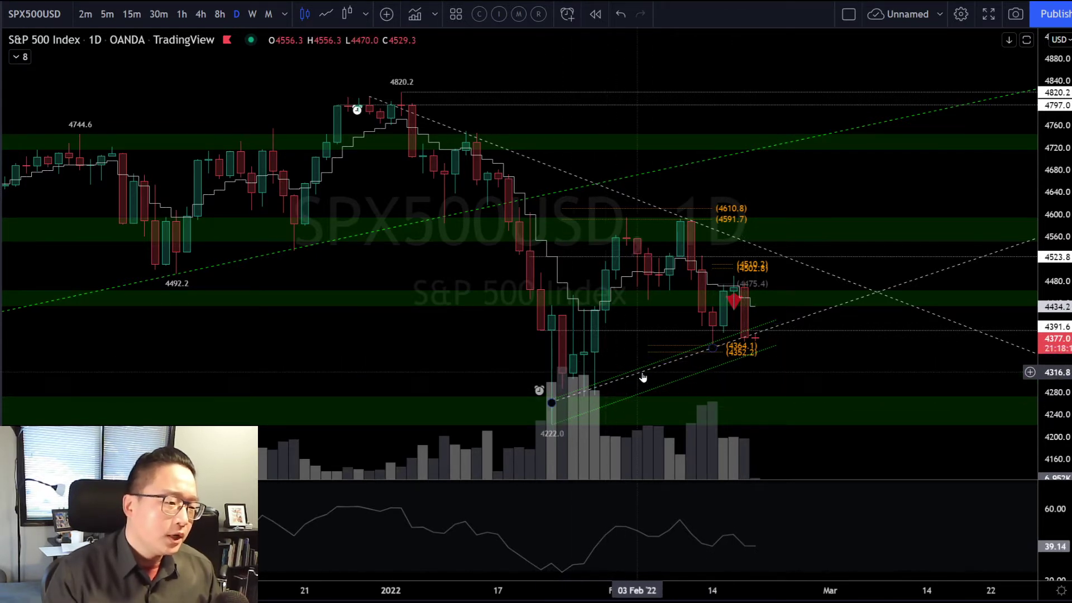
scroll(718, 361, up, 2)
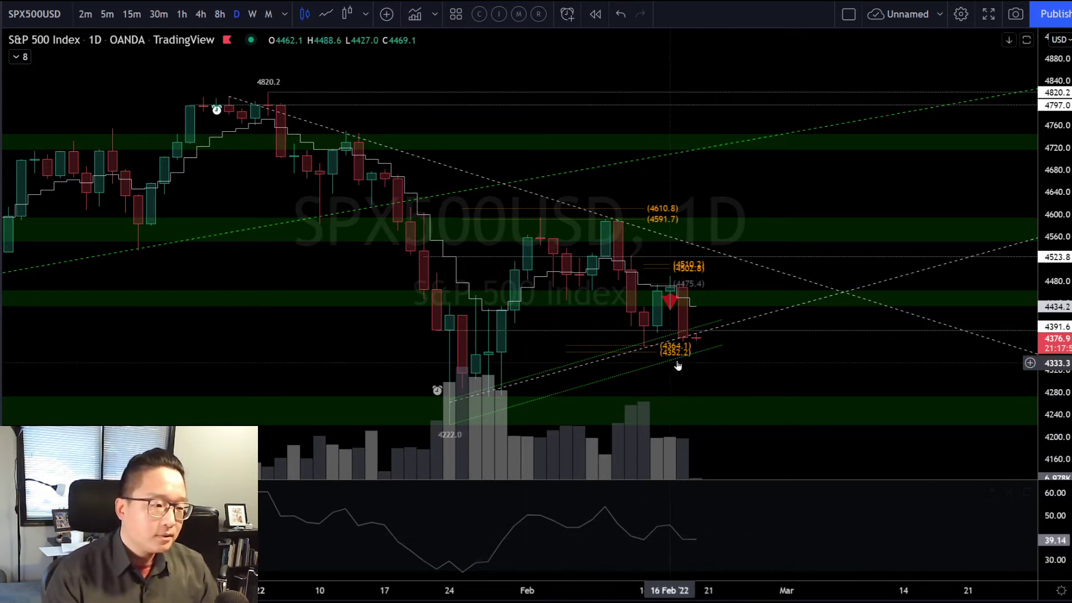
mouse_move(447, 431)
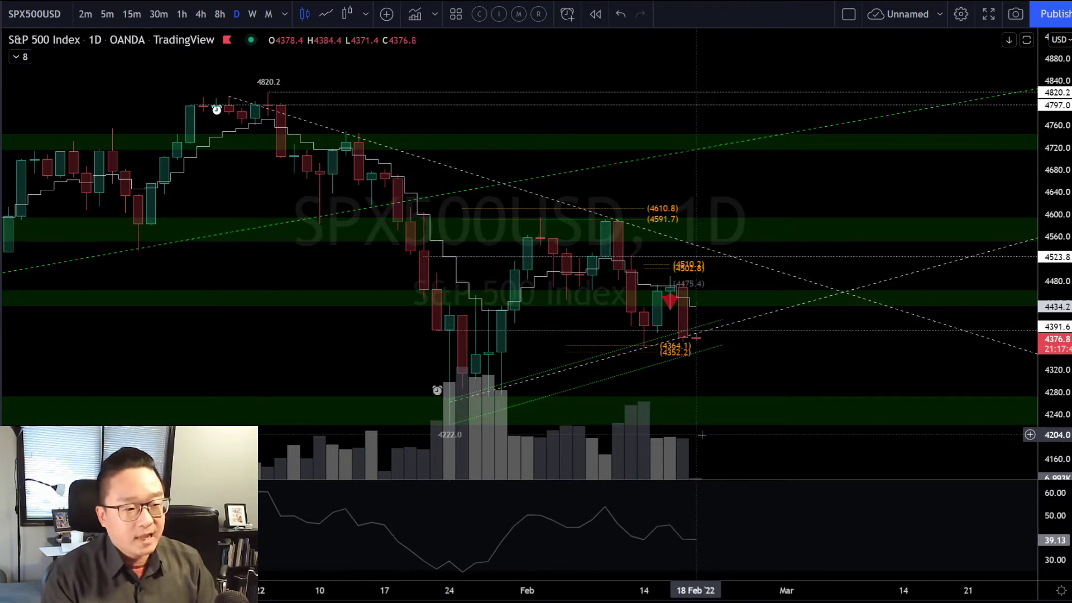
scroll(701, 435, down, 10)
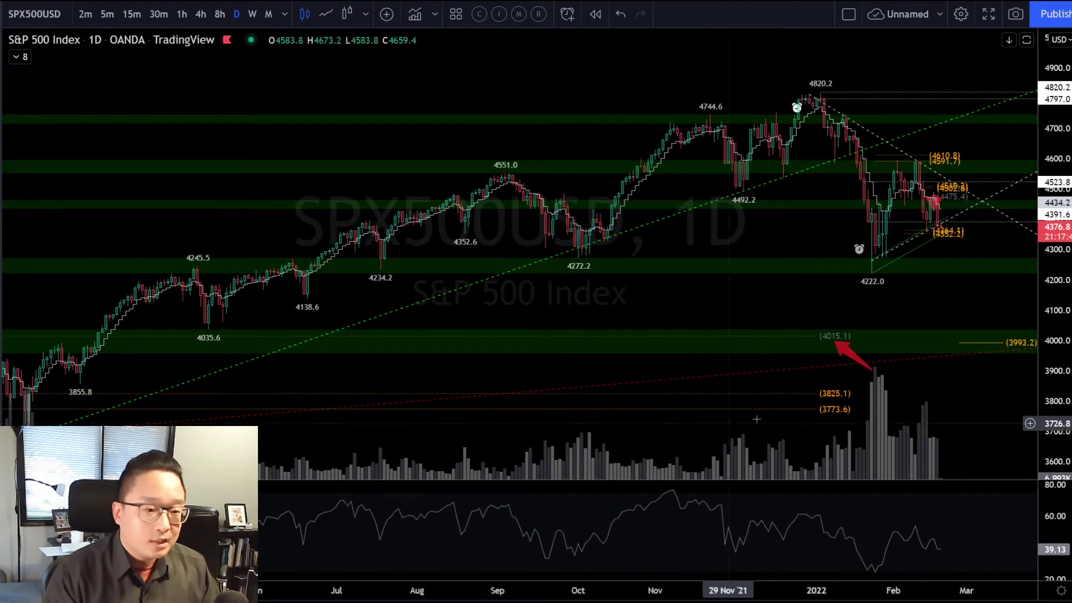
drag(871, 307, 849, 316)
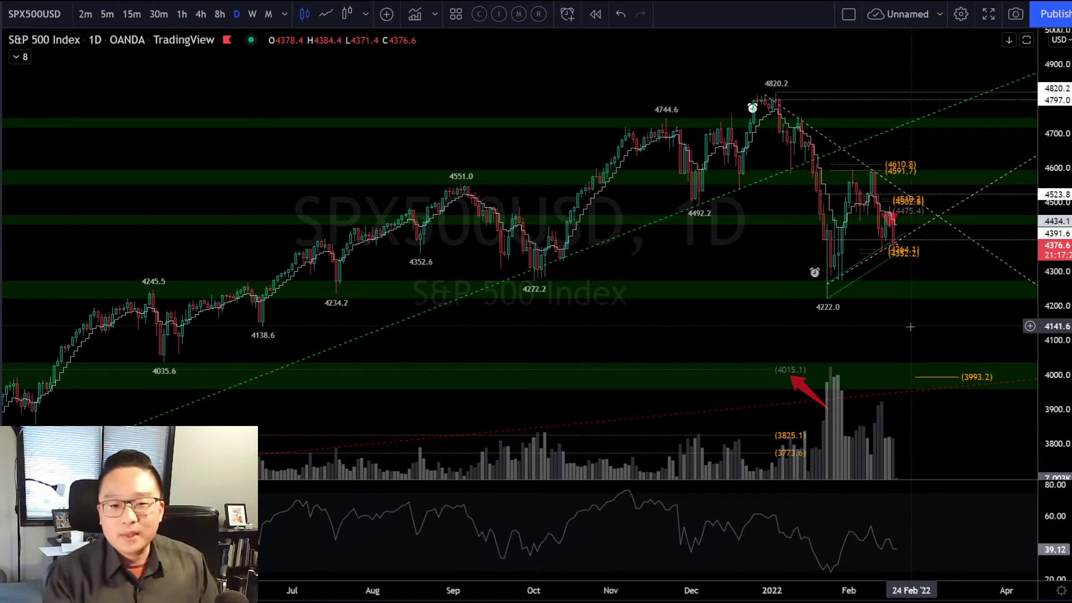
scroll(908, 325, up, 2)
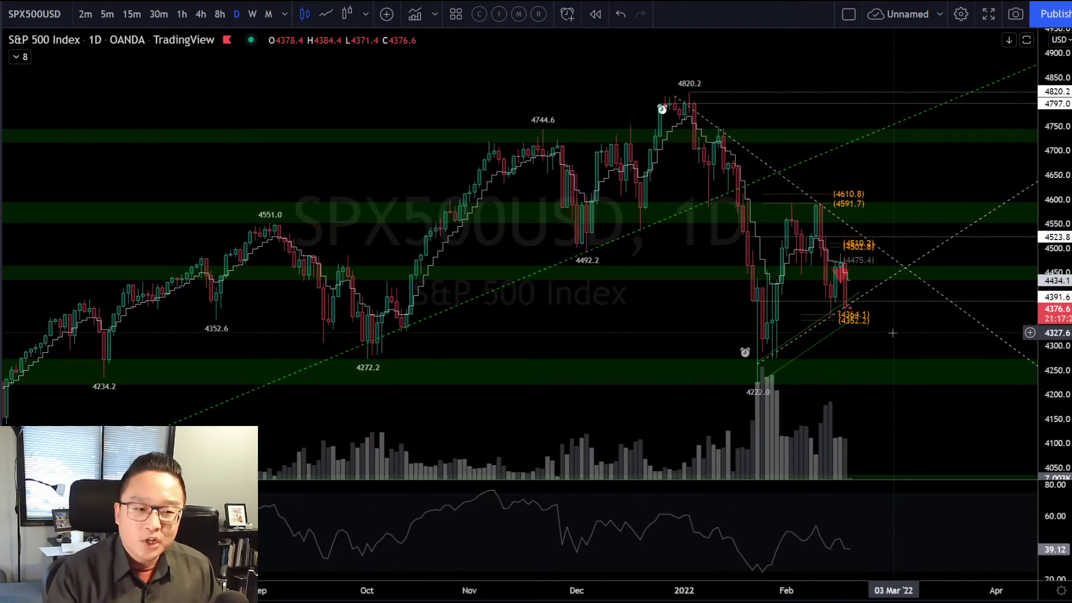
Step: Switch to the gold daily chart and examine the breakout against the converging dashed trendlines and the 1861.440, 1923.087 and 1935.836 levels
scroll(896, 334, up, 2)
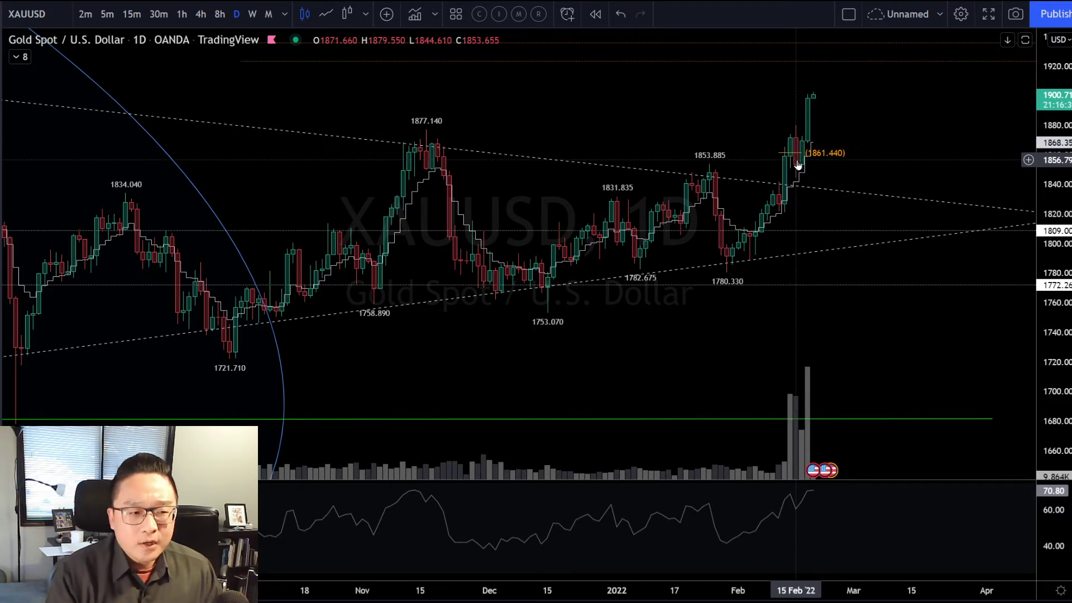
scroll(796, 156, up, 3)
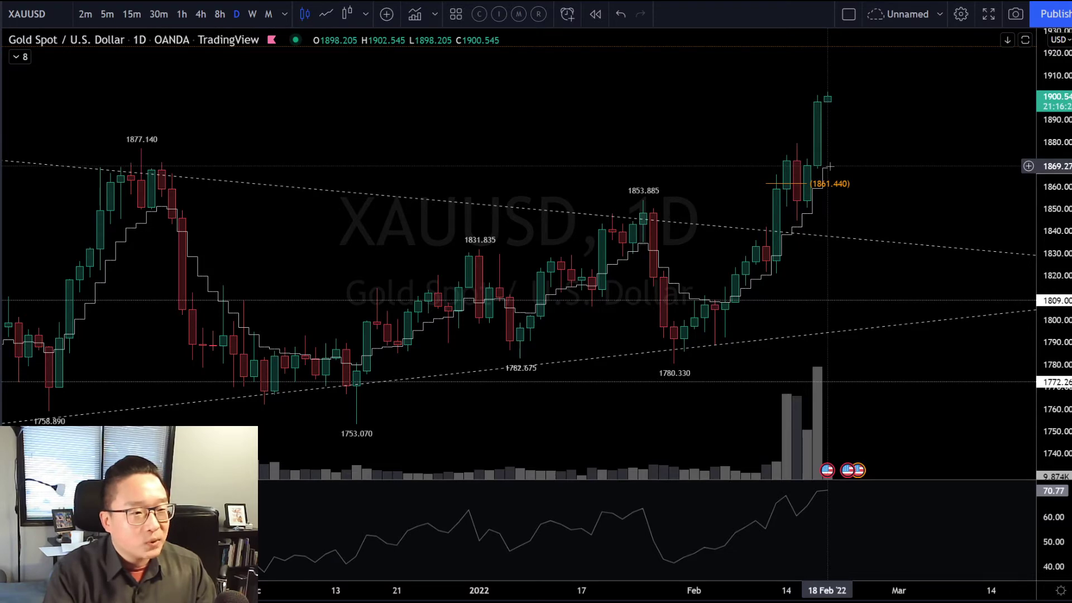
scroll(831, 166, down, 10)
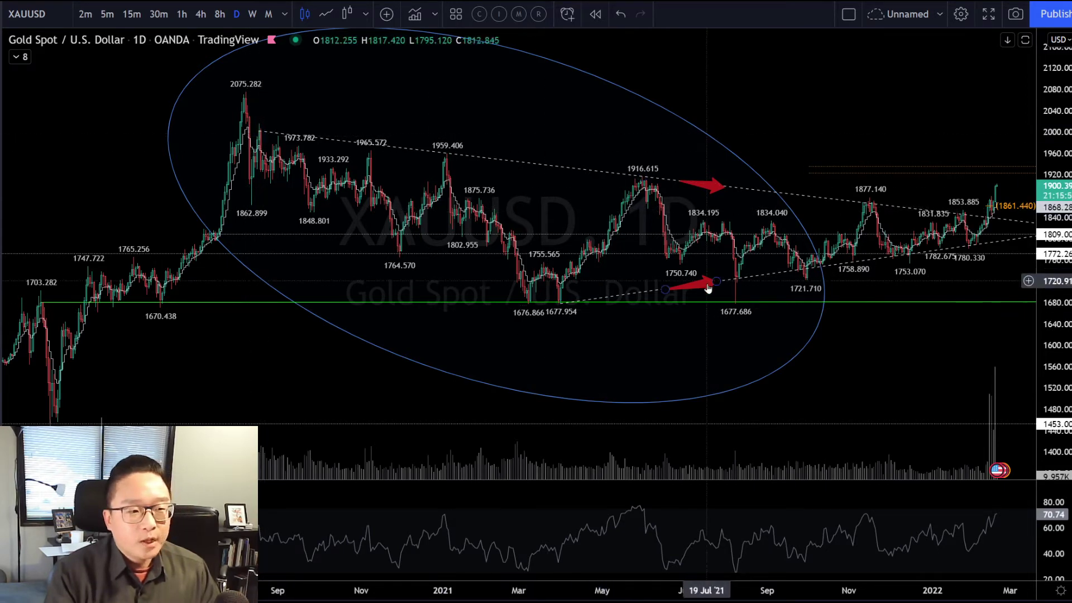
scroll(935, 358, right, 3)
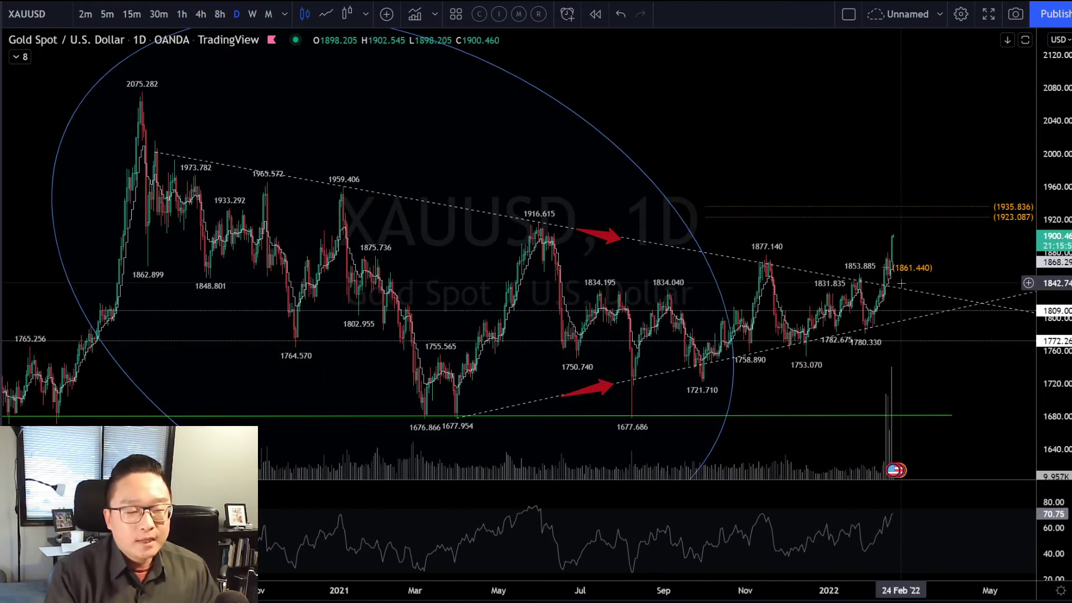
click(901, 211)
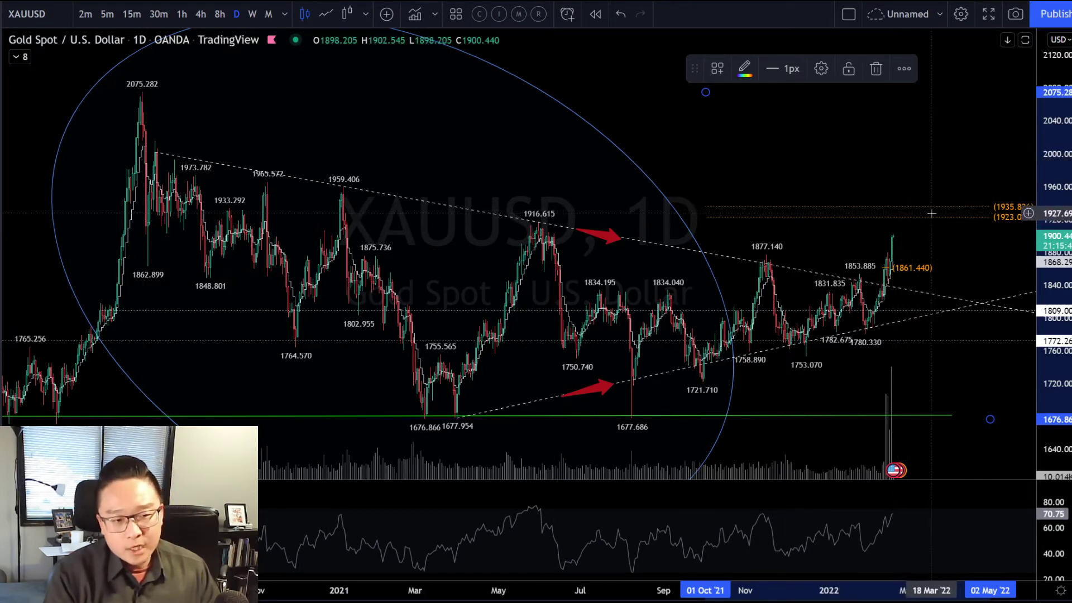
mouse_move(904, 224)
mouse_down()
mouse_move(885, 274)
mouse_move(799, 276)
mouse_up()
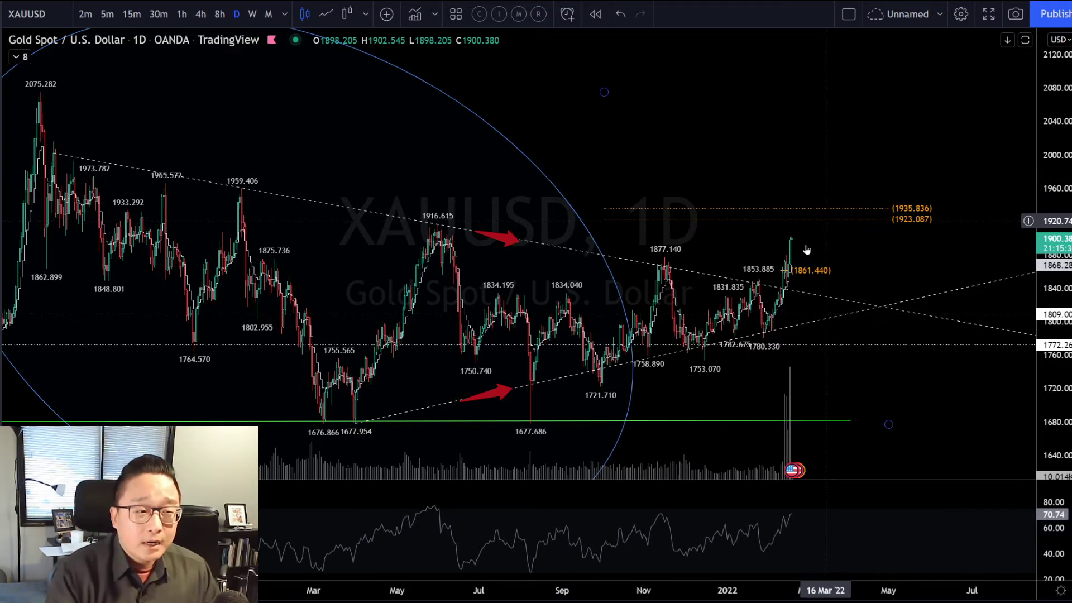
scroll(807, 250, up, 2)
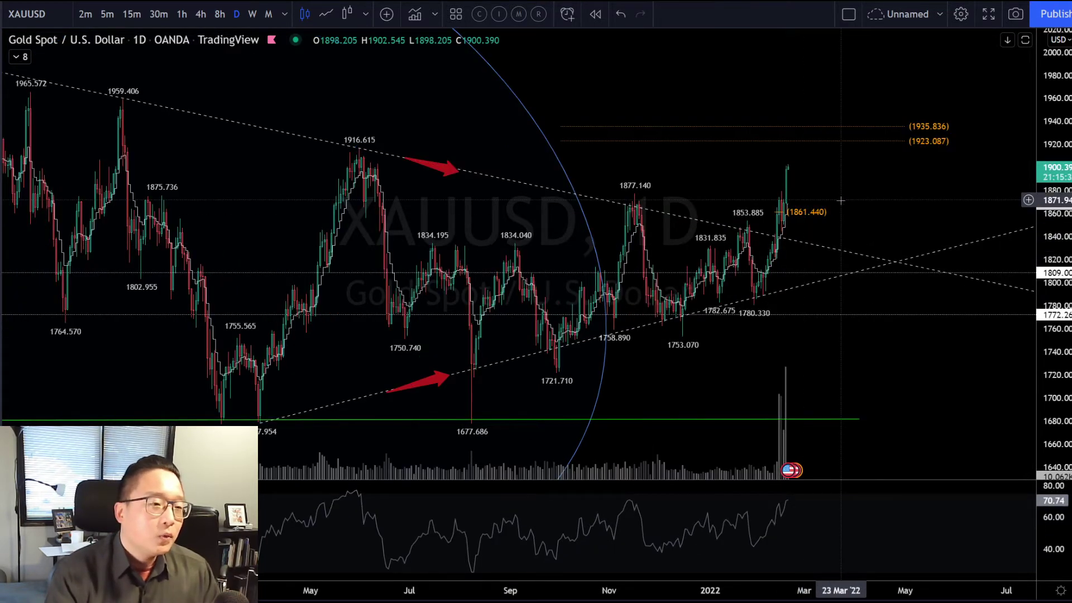
click(811, 141)
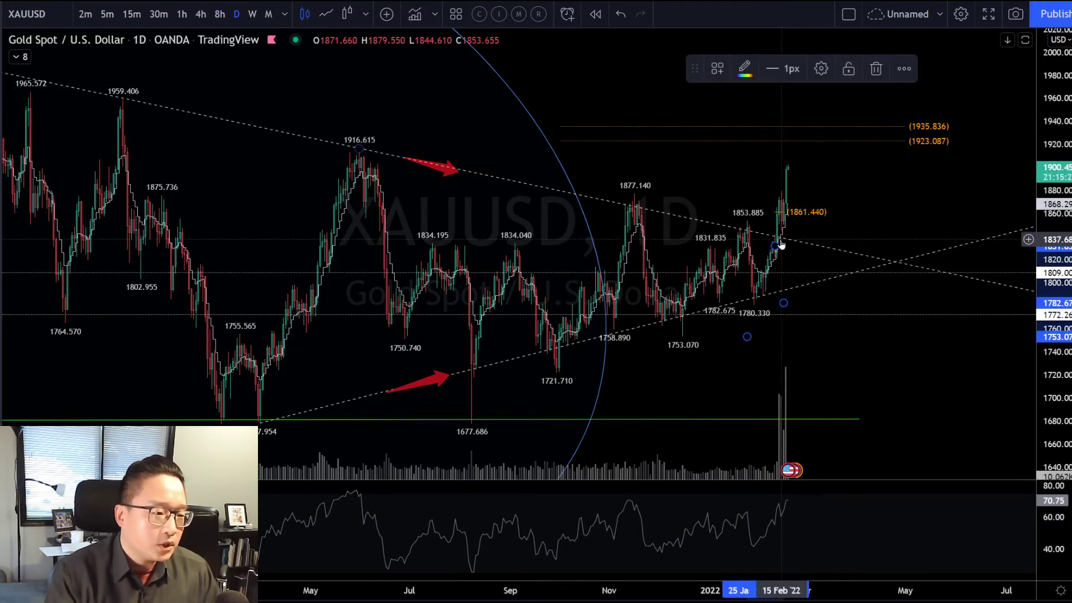
Step: Switch to the VIX daily chart and draw a dashed ray from the 16.34 low on 4 Jan through the 13 Jan low
click(872, 78)
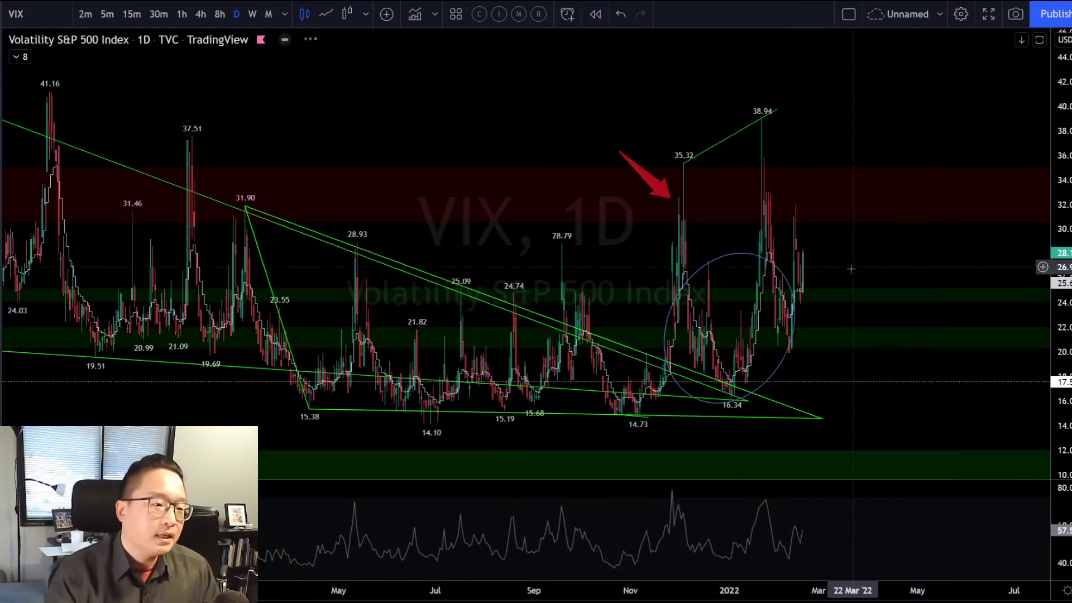
scroll(795, 297, up, 5)
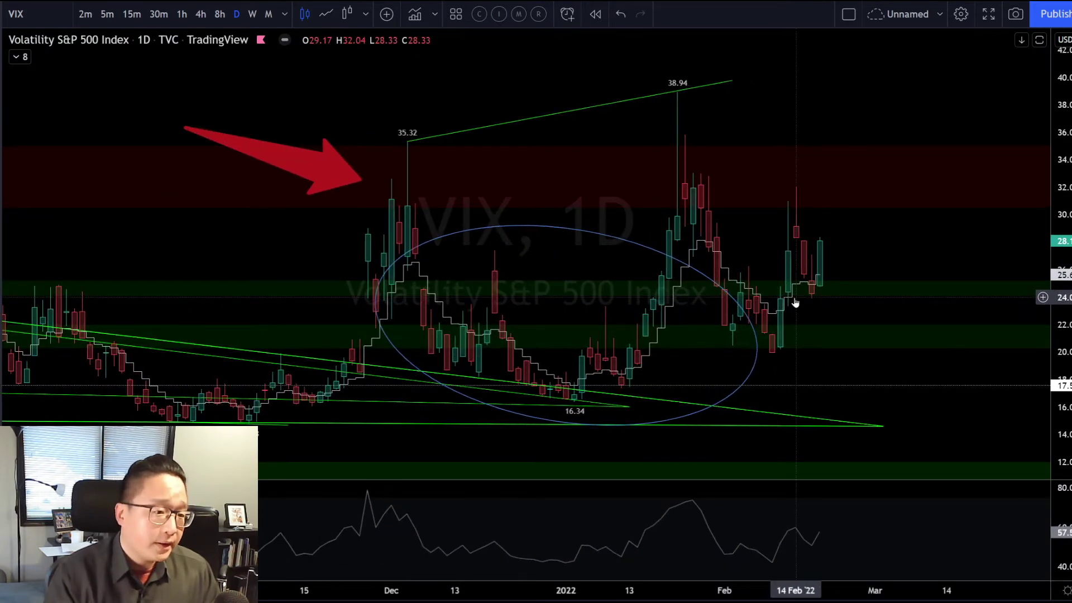
scroll(797, 294, up, 2)
scroll(883, 257, up, 3)
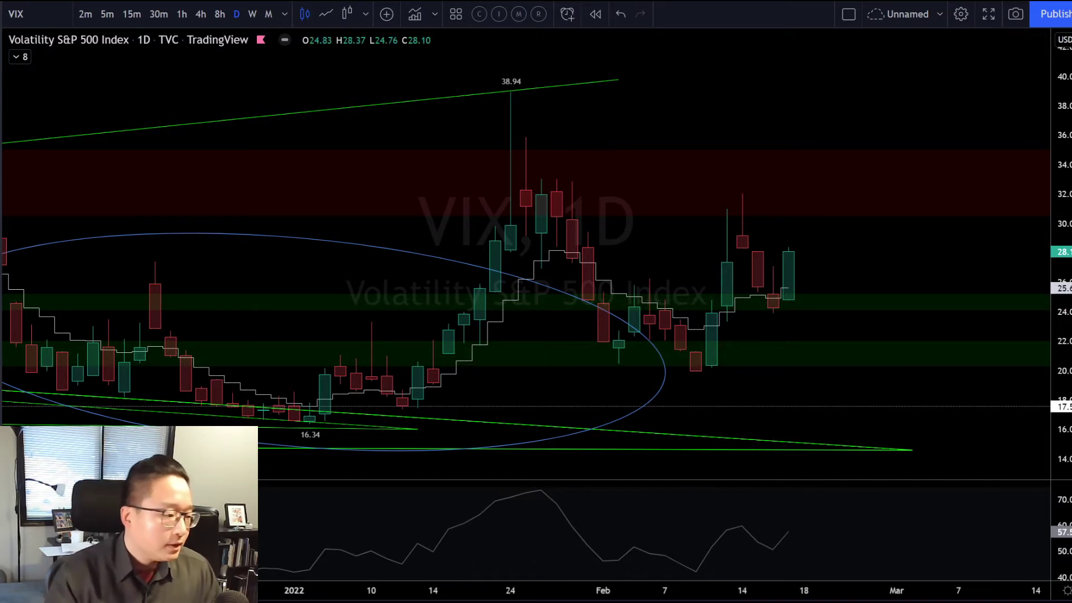
click(309, 435)
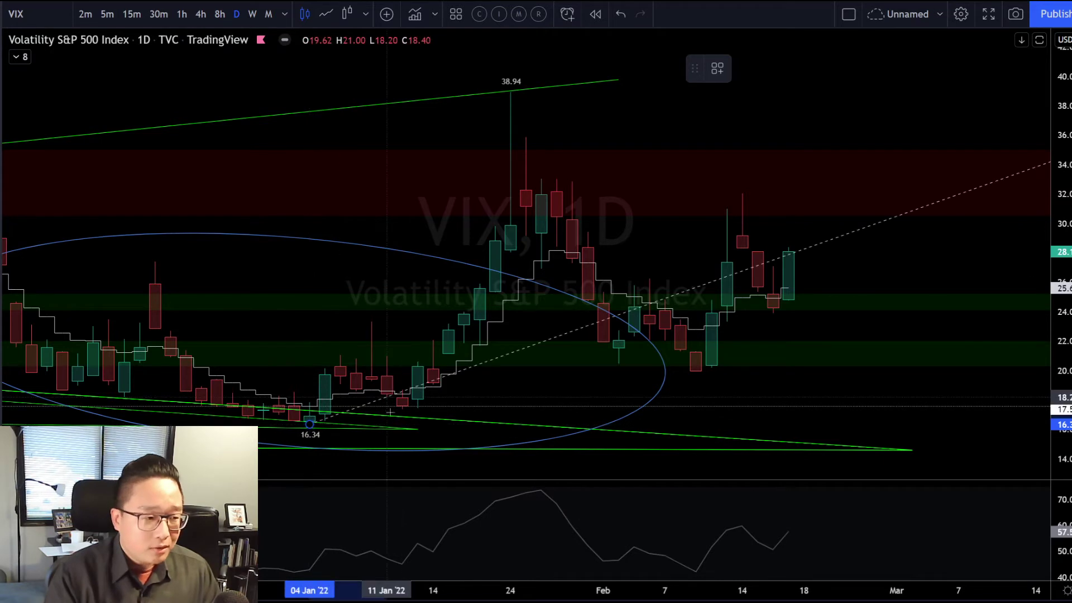
click(418, 408)
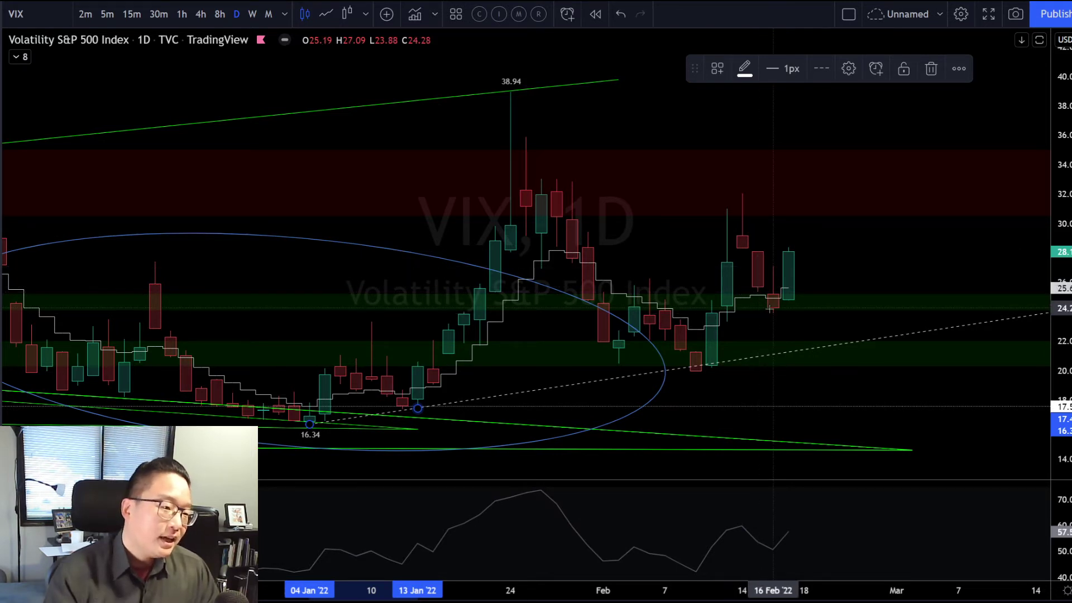
Step: Discard the stray drawing point and apply the Money Line drawing template to the rising VIX ray
click(820, 235)
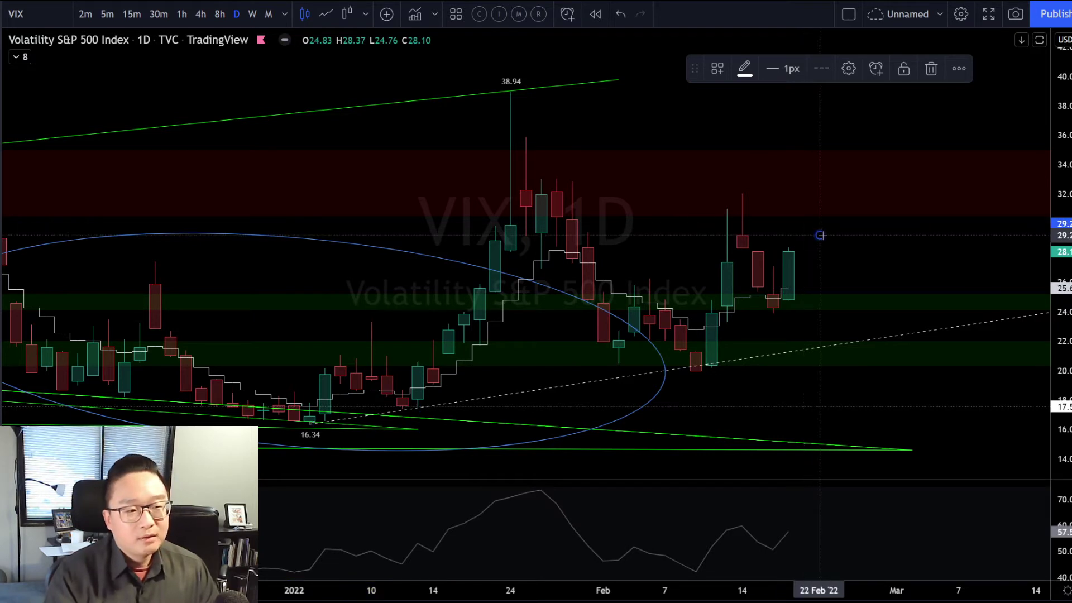
key(Escape)
click(861, 336)
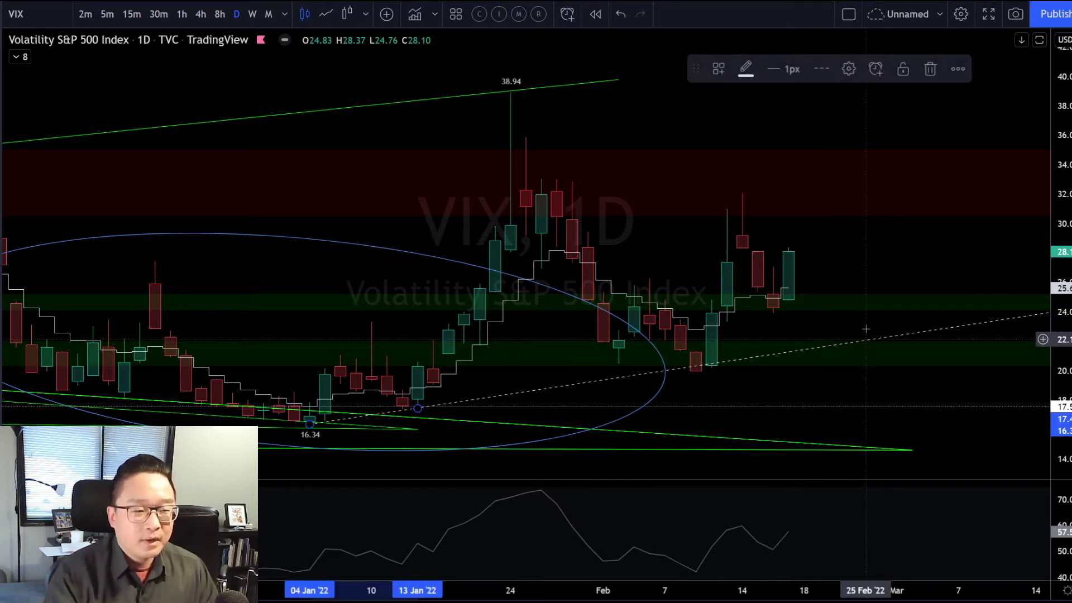
click(718, 68)
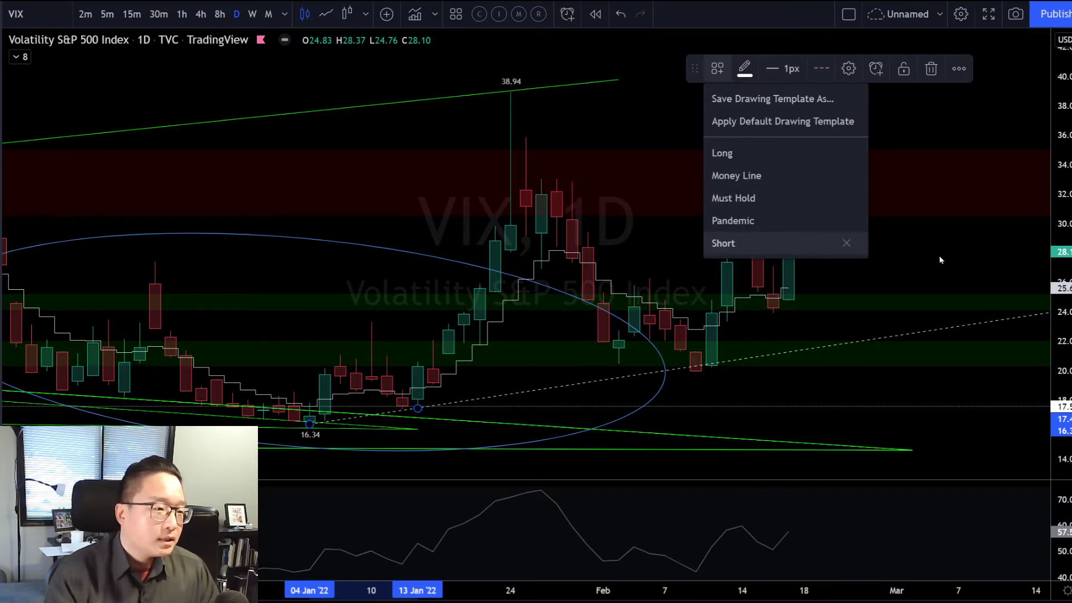
click(736, 175)
Step: Examine the VIX candles against the green dashed ray, the red resistance zone and the wider price history
scroll(939, 254, down, 10)
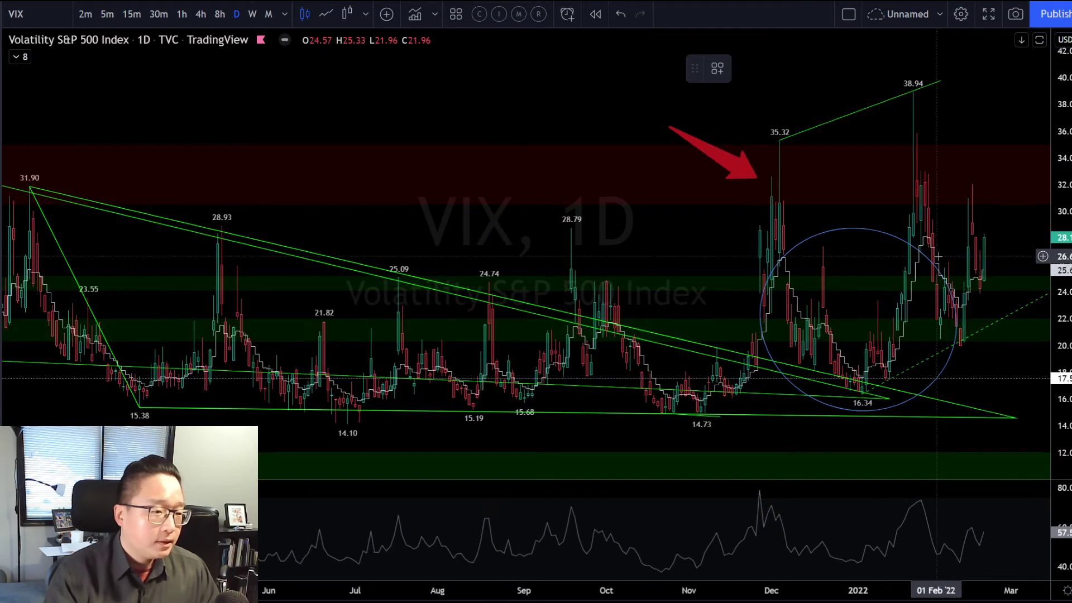
scroll(940, 257, up, 5)
scroll(930, 258, up, 5)
scroll(926, 257, up, 1)
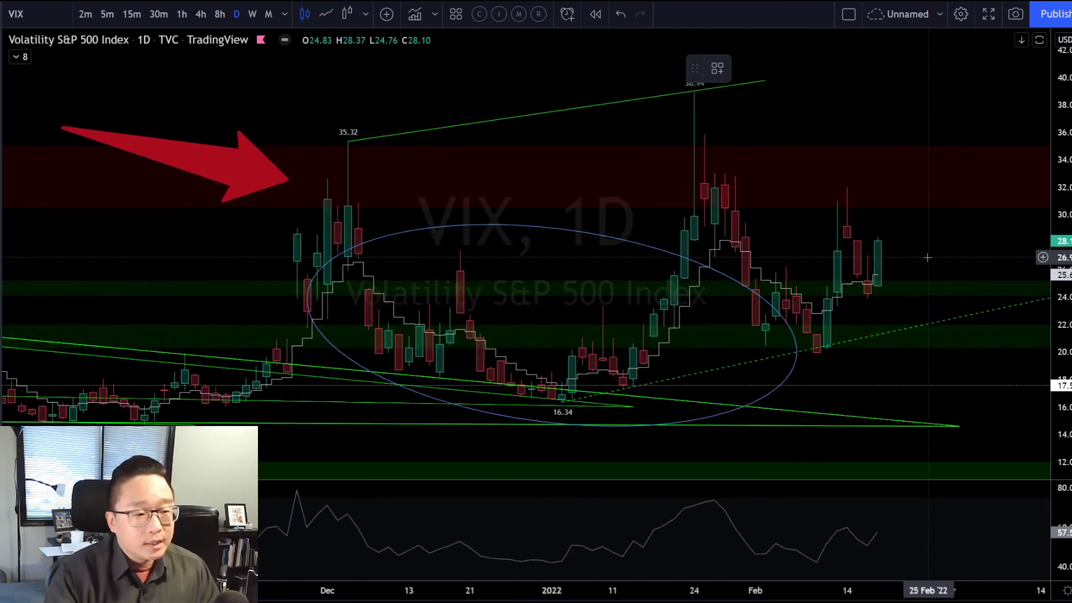
scroll(922, 258, up, 1)
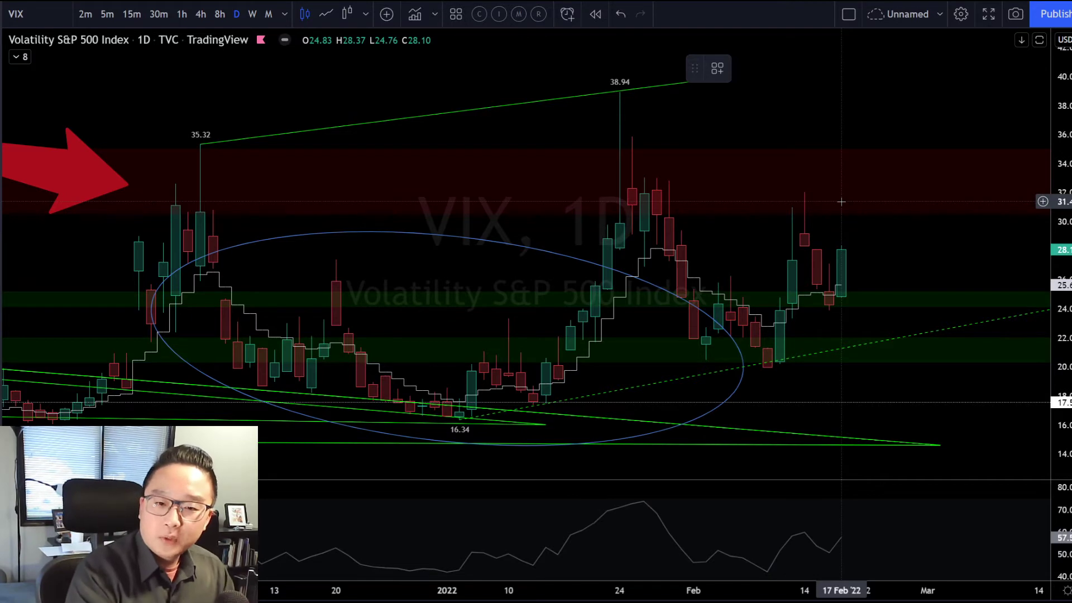
Step: Switch to the AMC daily chart and draw a rising dashed ray from the 13.40 low beneath the early-February lows
key(space)
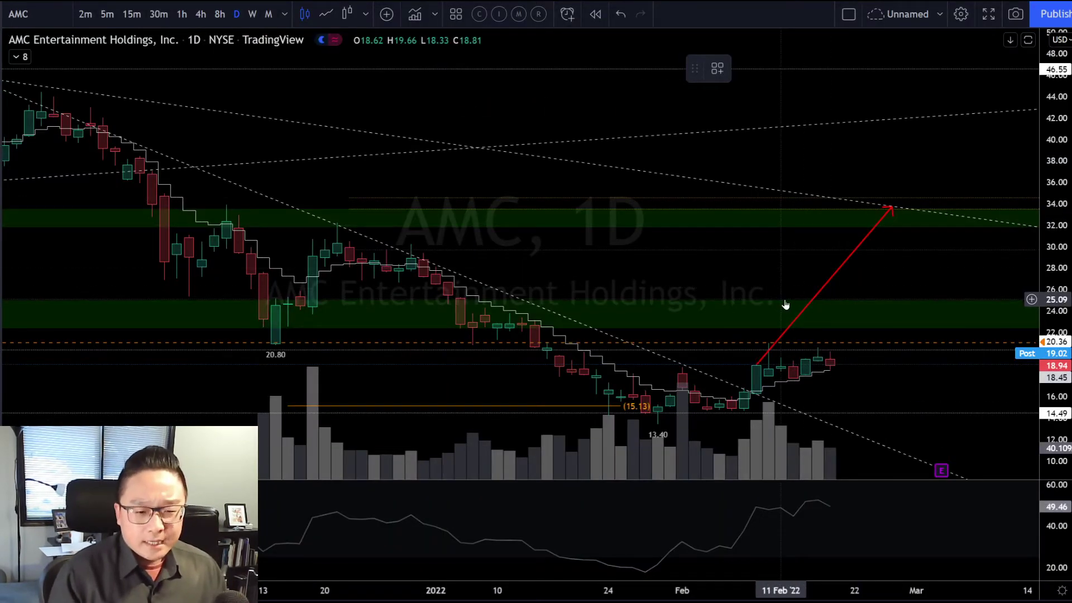
scroll(782, 293, up, 2)
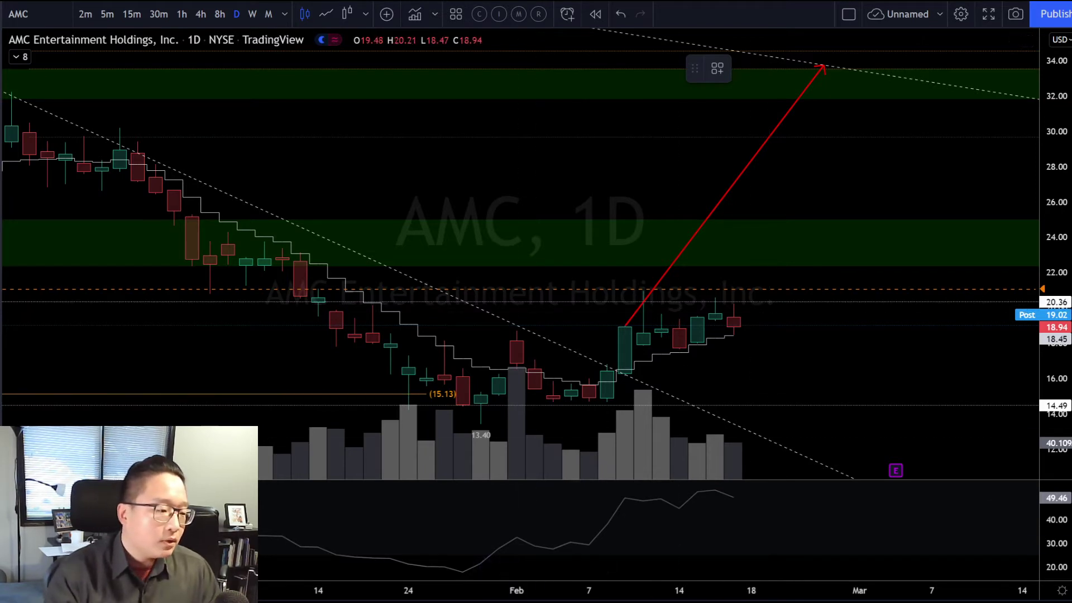
click(479, 424)
click(653, 394)
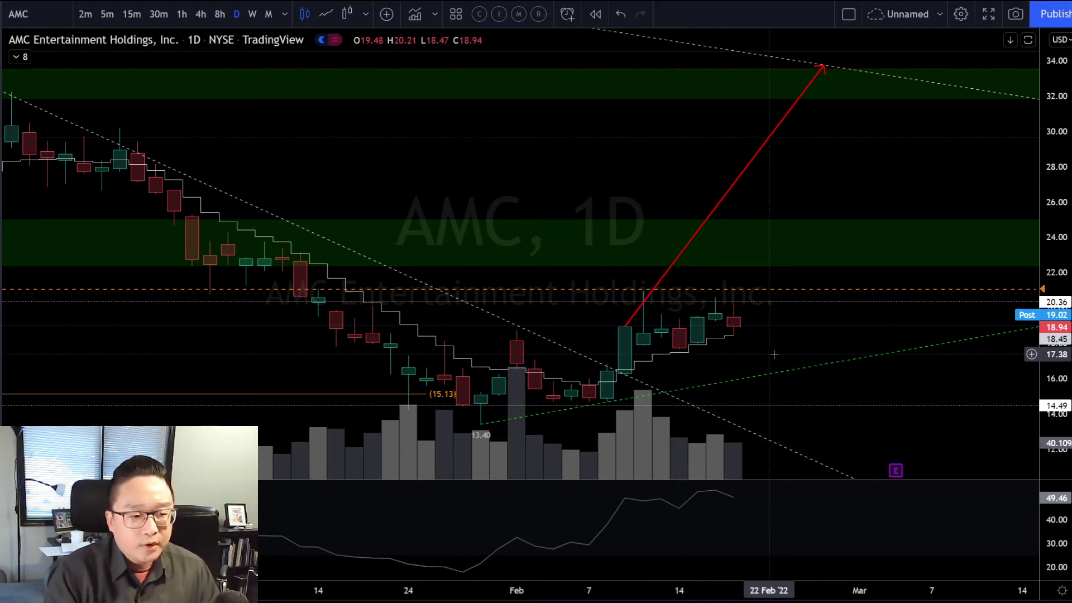
Step: Examine AMC's February candles against the rising green dashed ray and the broken descending trendline
drag(776, 354, 763, 354)
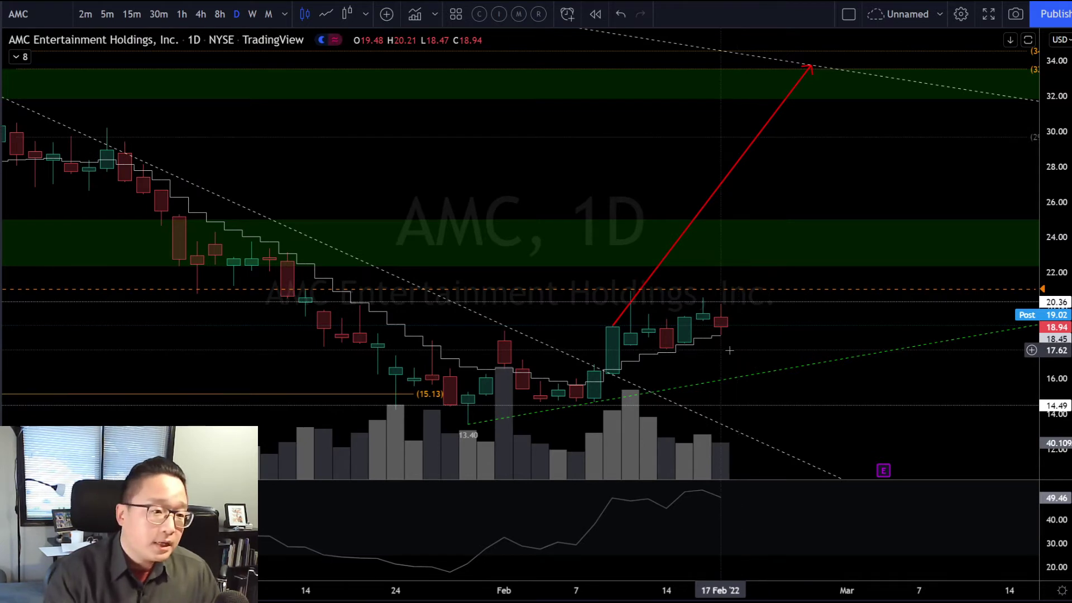
scroll(807, 146, down, 2)
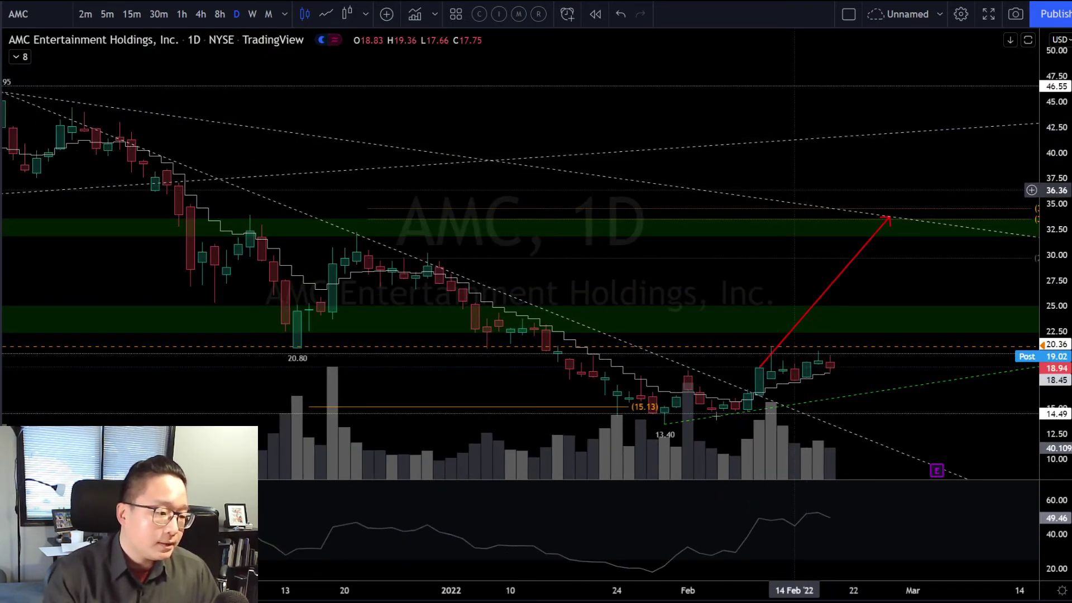
scroll(716, 416, up, 2)
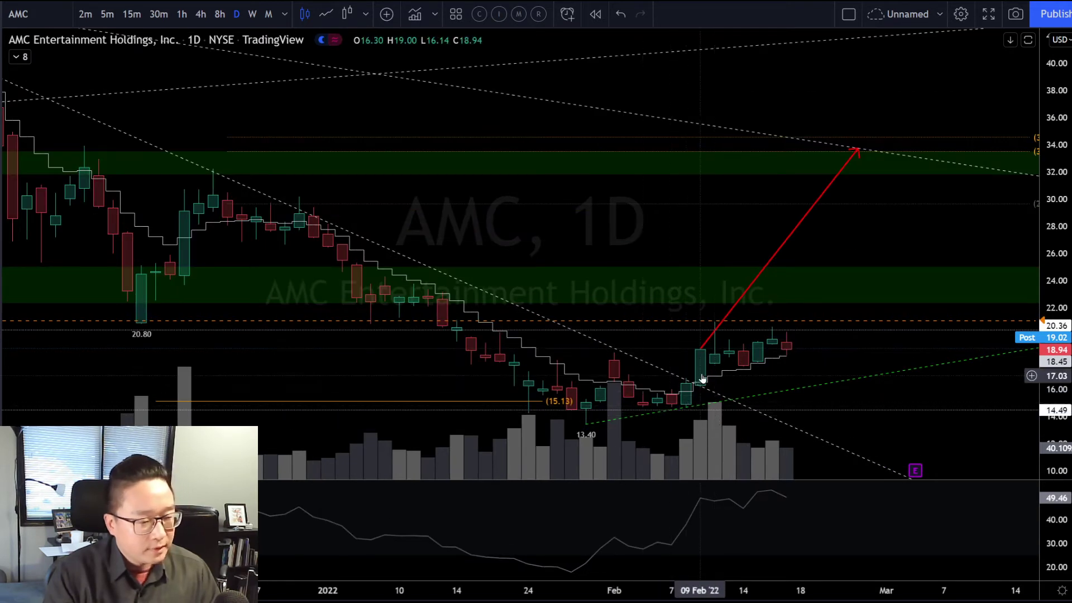
scroll(723, 369, up, 2)
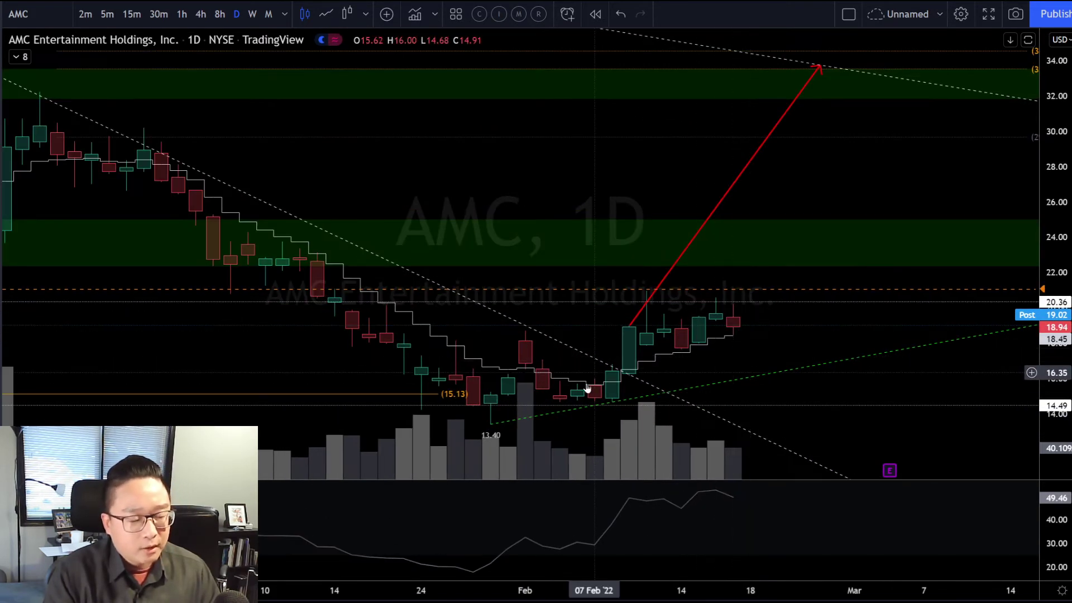
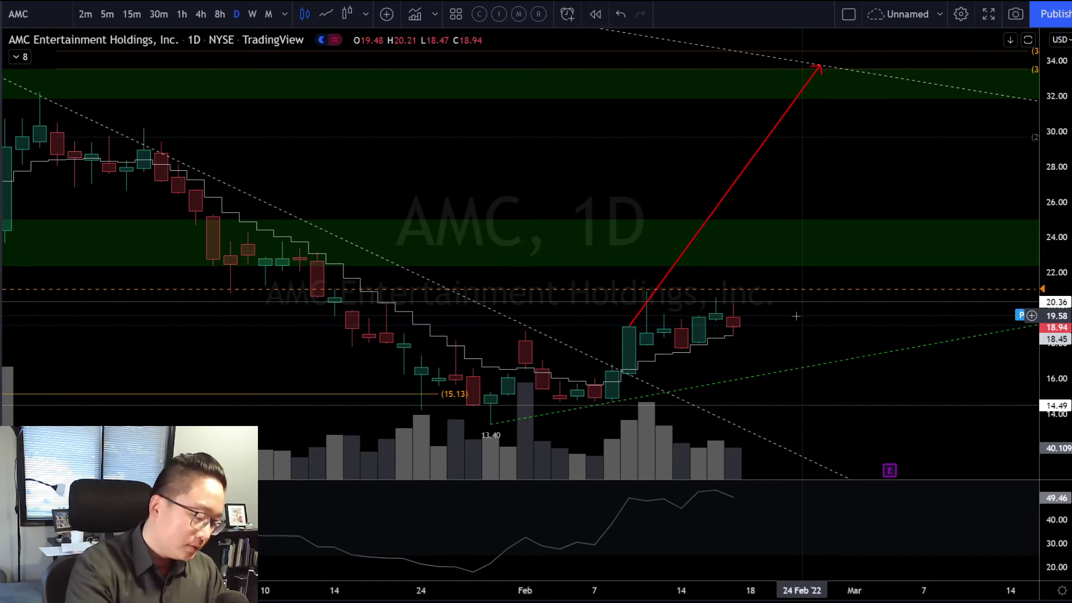
Step: Switch to the SHOP daily chart and review the decline from the 1762.92 high to the latest candles
text(SHOP)
key(Return)
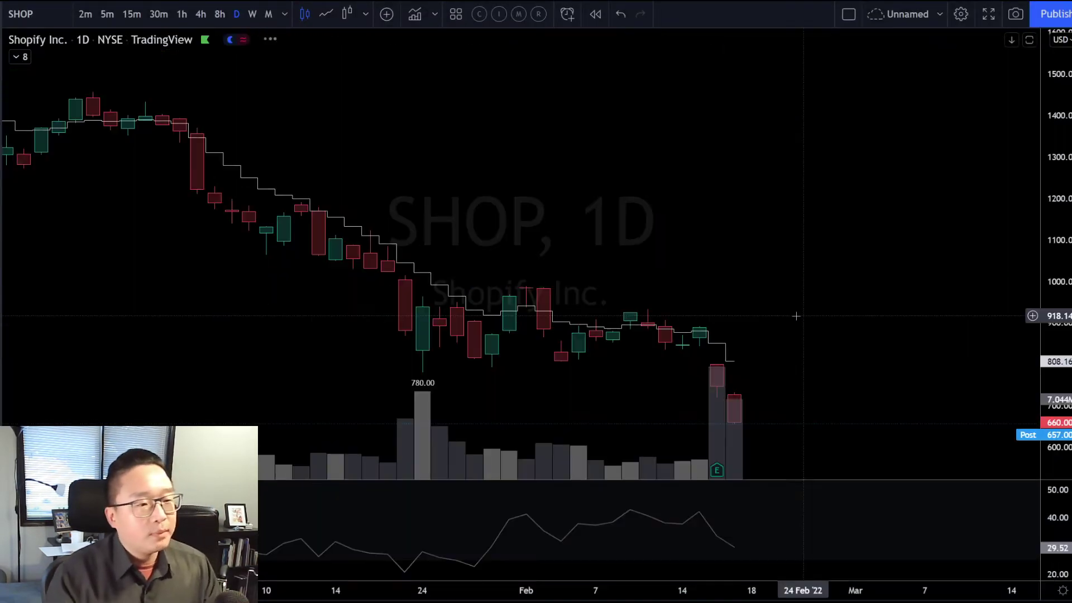
scroll(802, 326, down, 10)
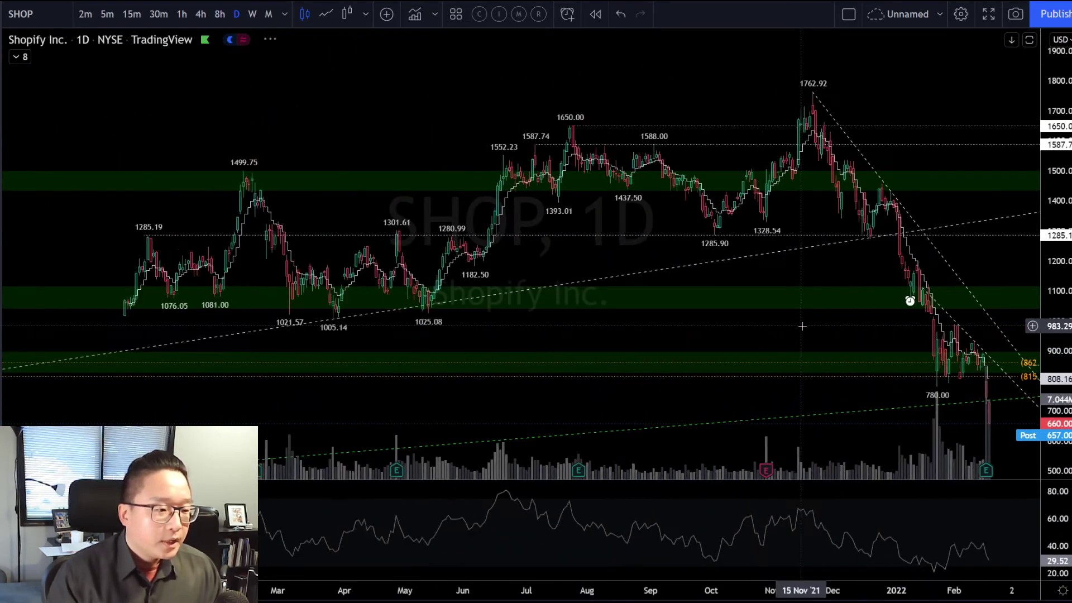
scroll(800, 327, down, 1)
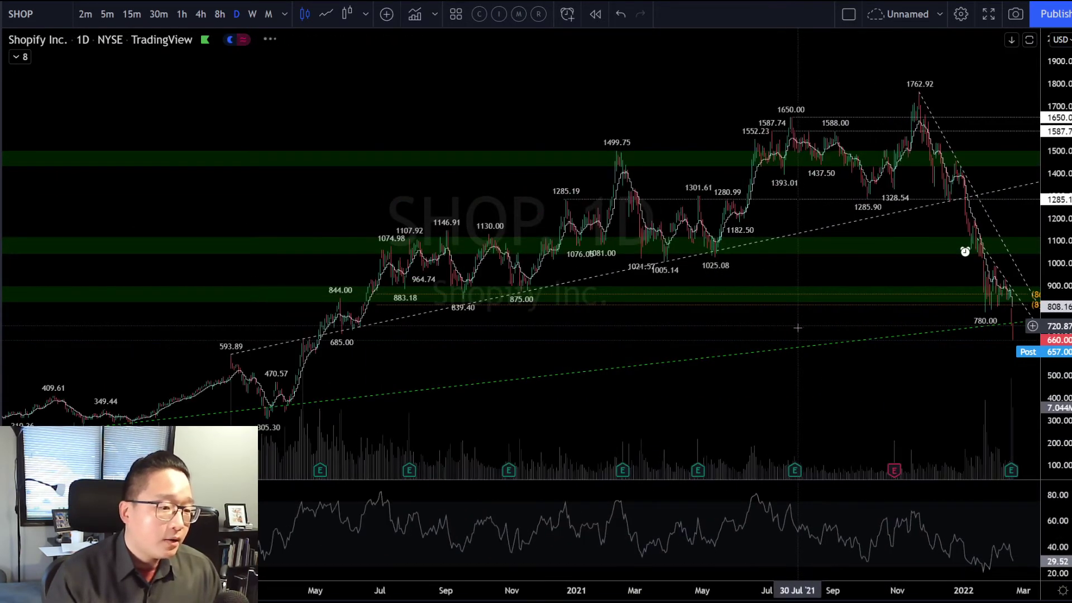
scroll(798, 329, up, 6)
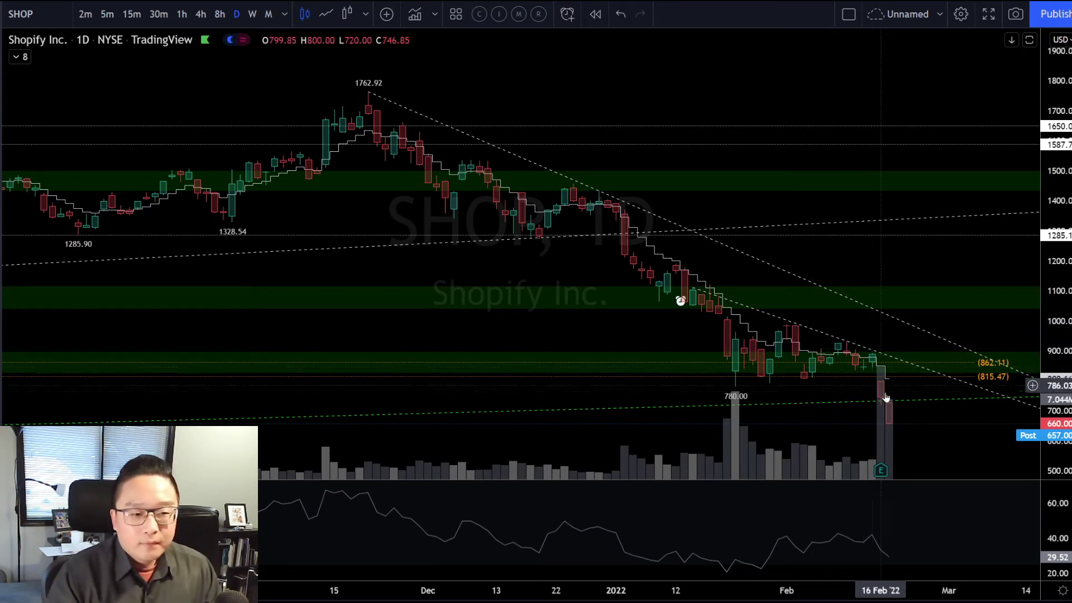
scroll(878, 373, up, 2)
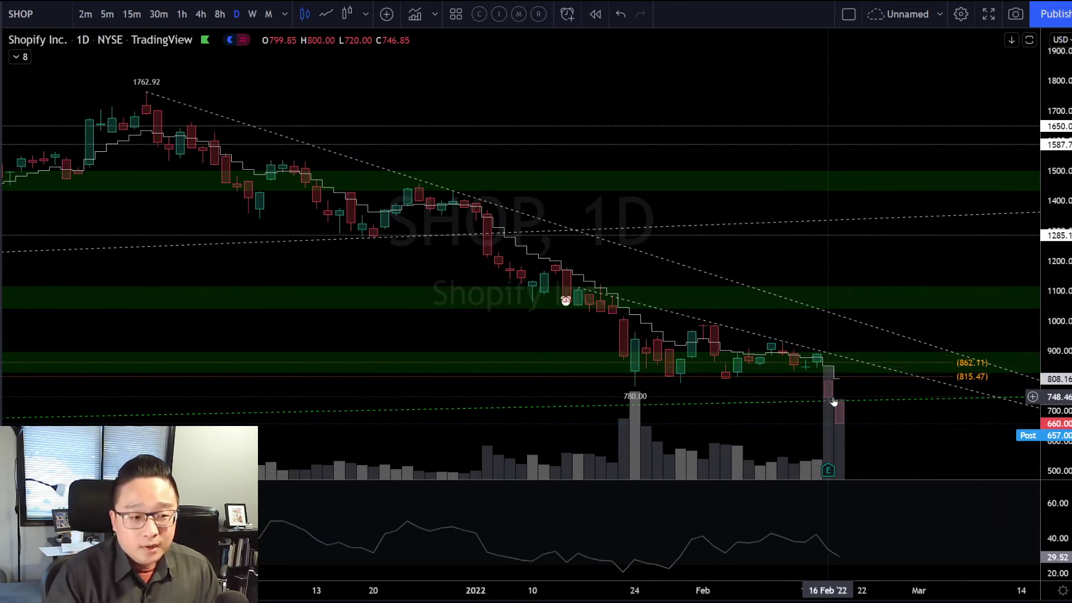
Step: Trace SHOP's long-term green dashed ray from the December 2018 low past the March 2020 low to the current candles
scroll(830, 406, down, 6)
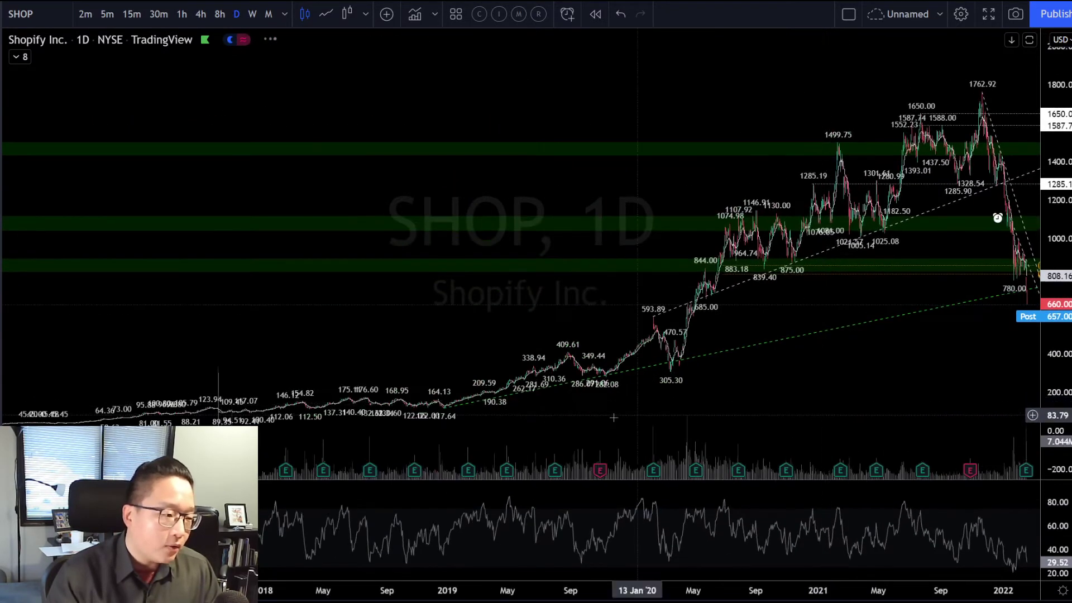
scroll(528, 413, up, 3)
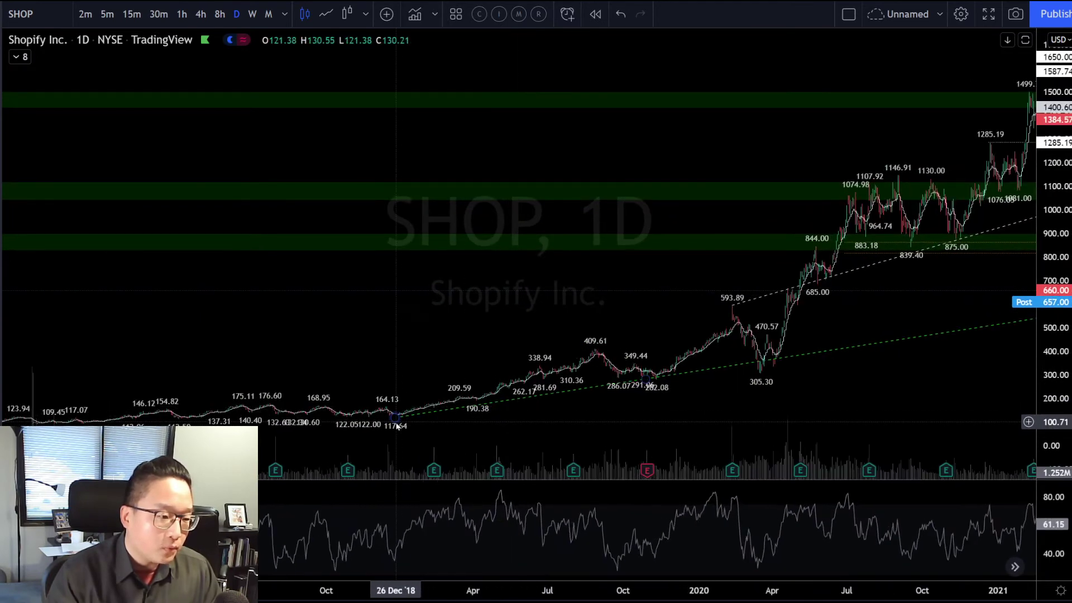
scroll(743, 394, up, 4)
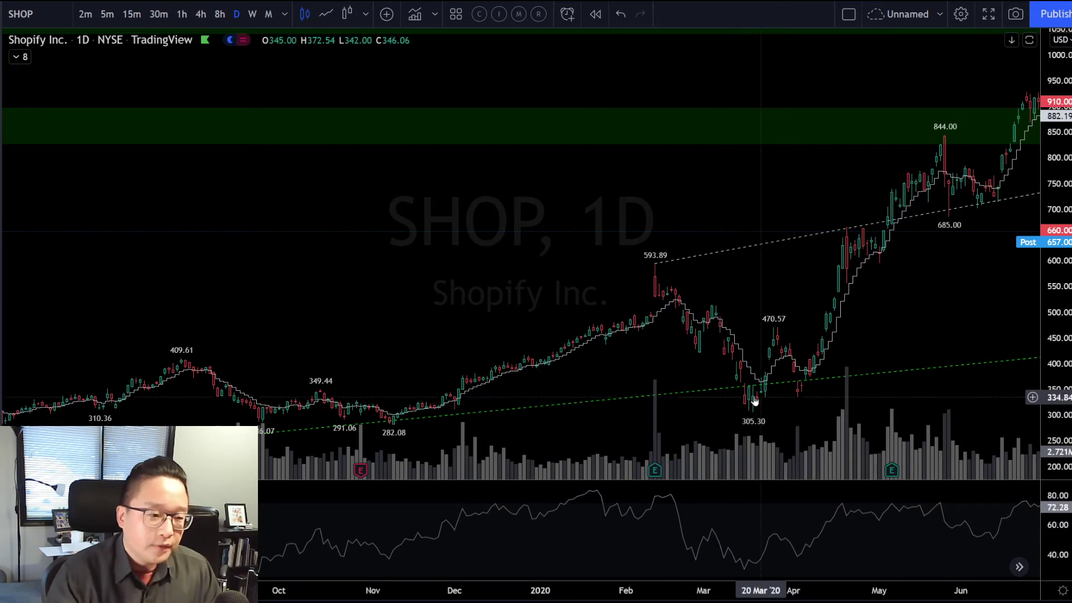
scroll(497, 339, down, 5)
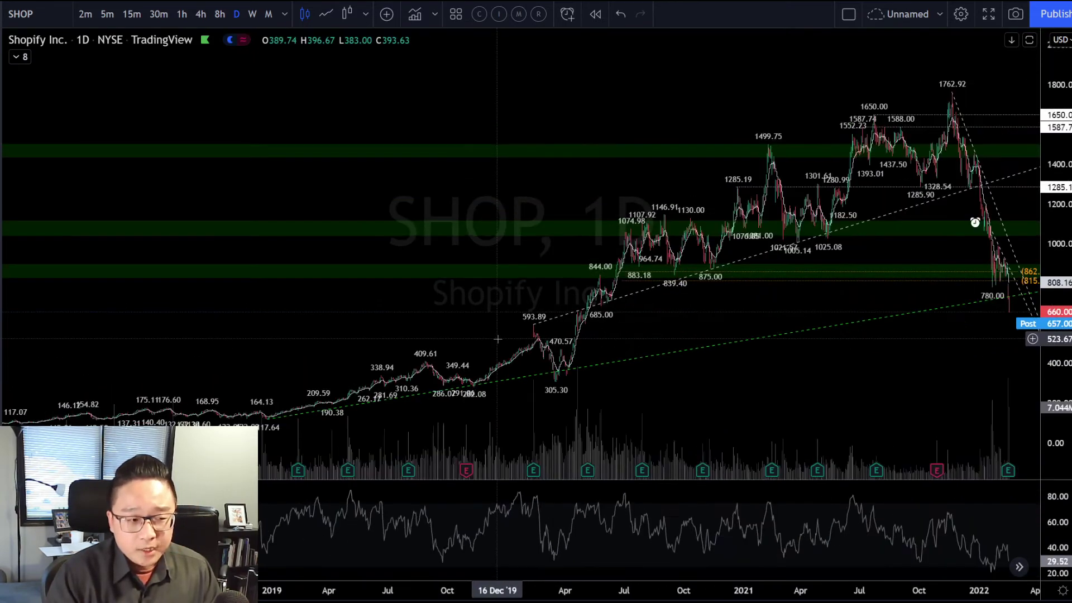
scroll(885, 385, up, 10)
scroll(884, 385, up, 3)
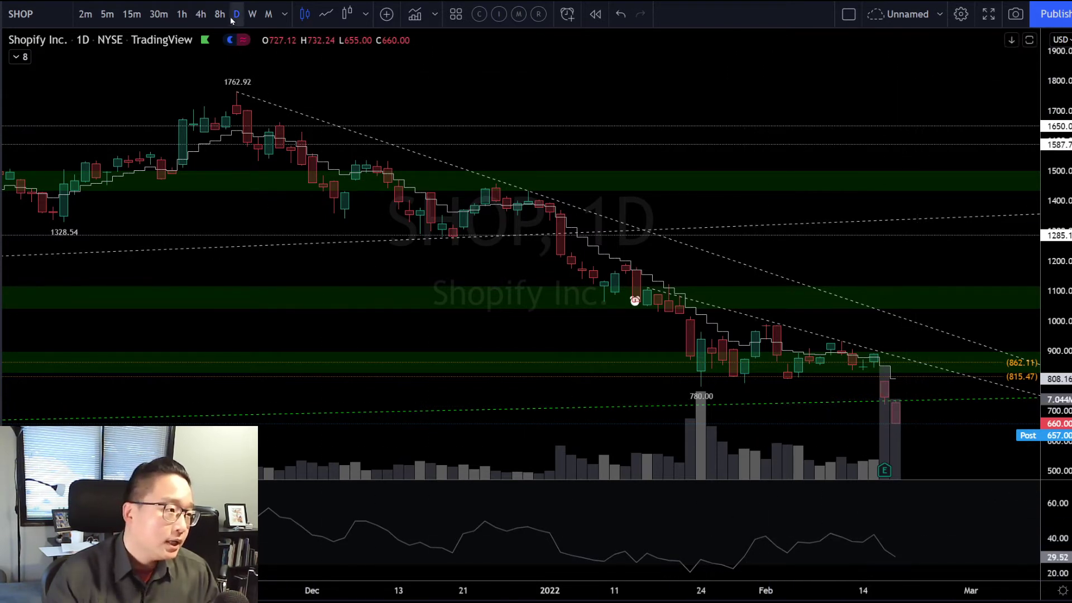
Step: Examine SHOP's mid-February drop around the green dashed ray on the 4-hour and 1-hour charts
click(200, 14)
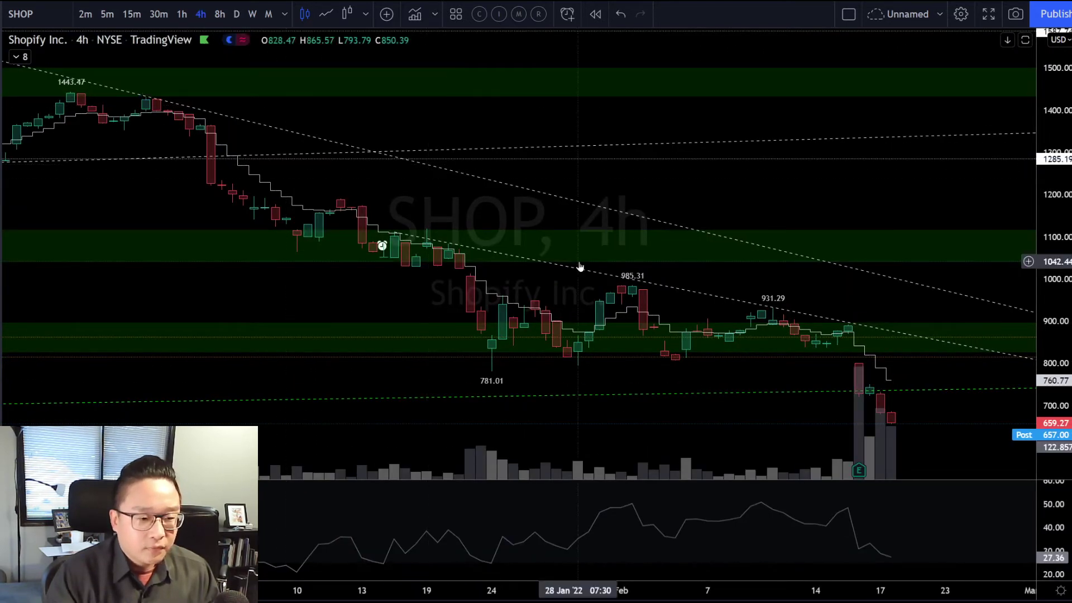
scroll(743, 402, up, 5)
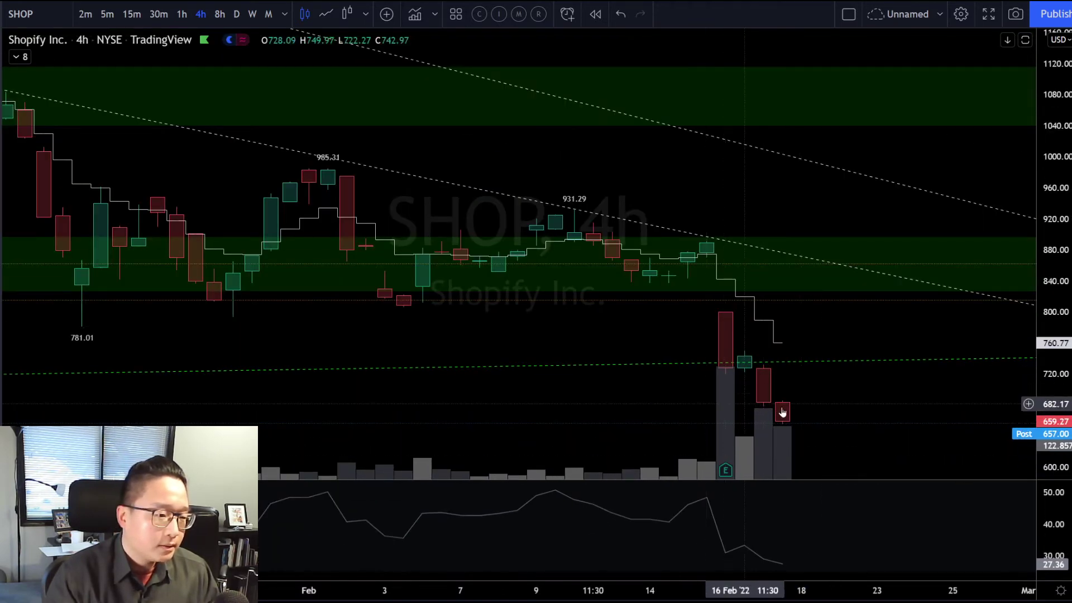
click(181, 14)
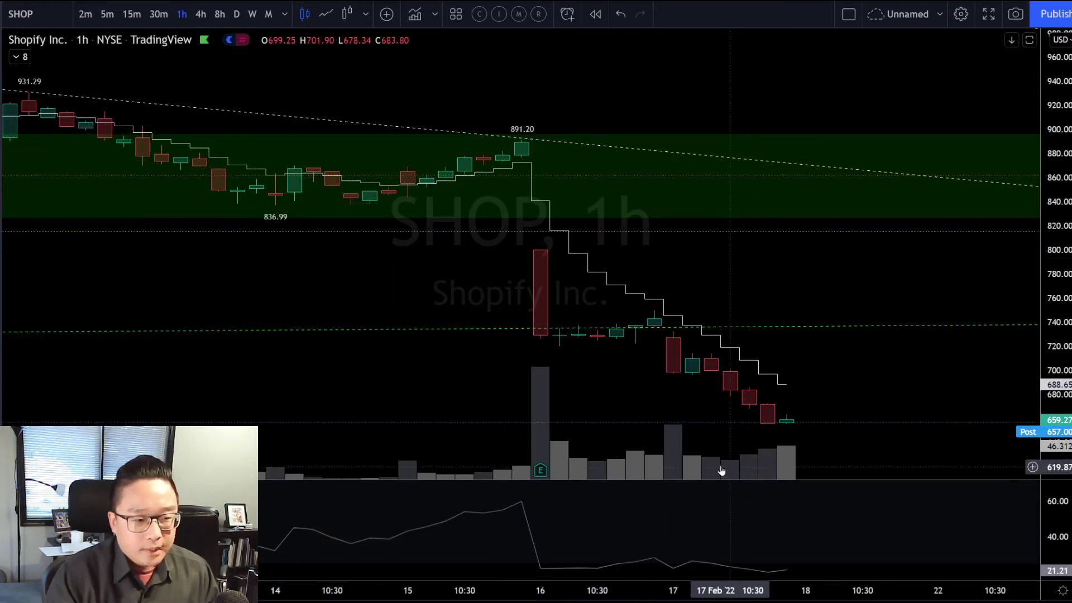
scroll(775, 442, down, 2)
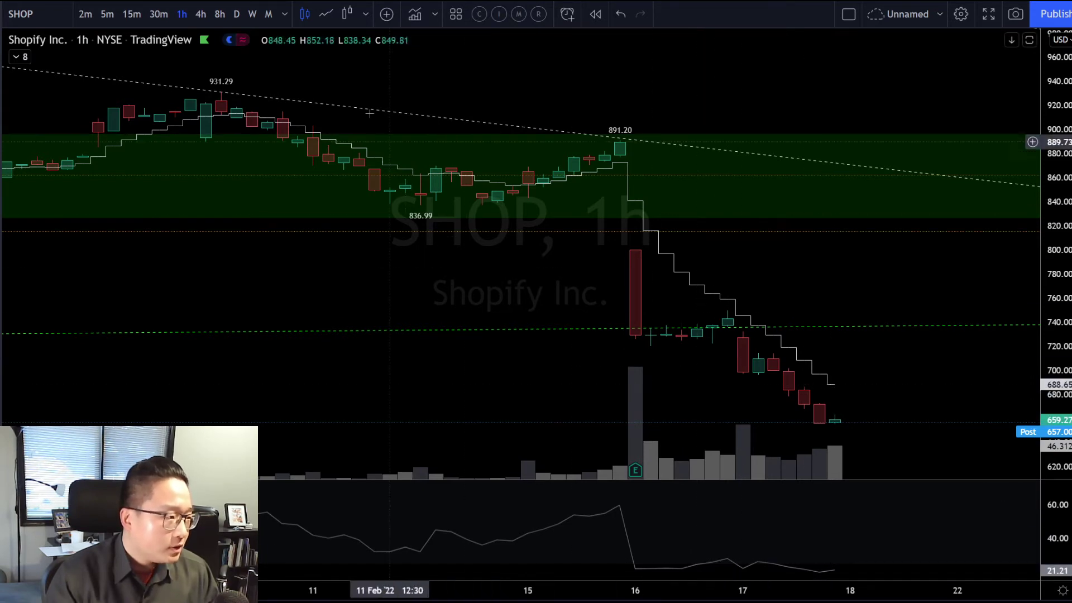
Step: Check SHOP's price action on the 30-minute and 15-minute charts, including the swings back to late January
click(156, 13)
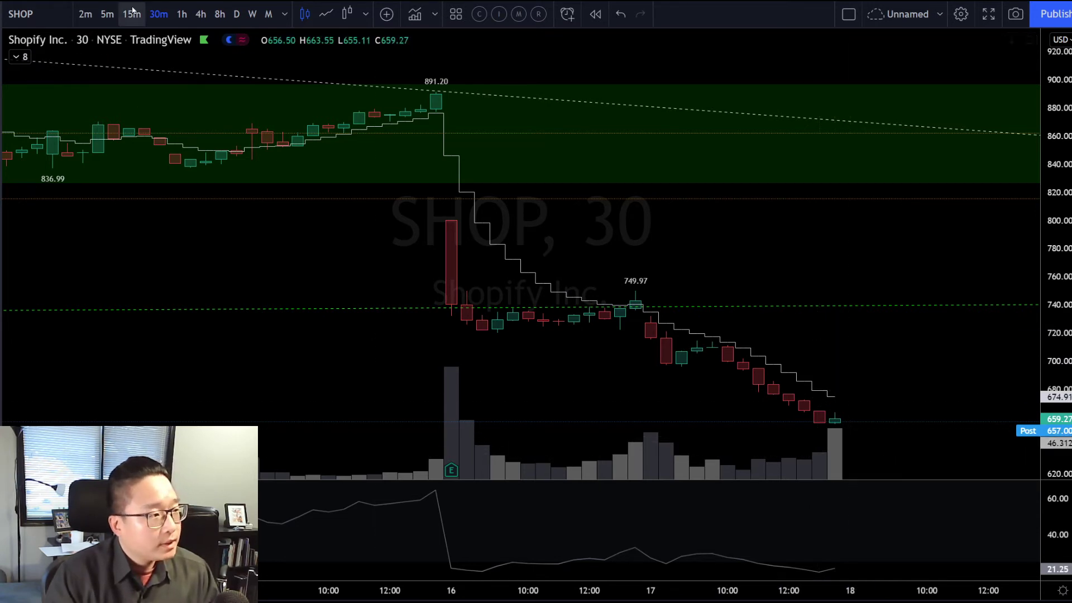
click(132, 11)
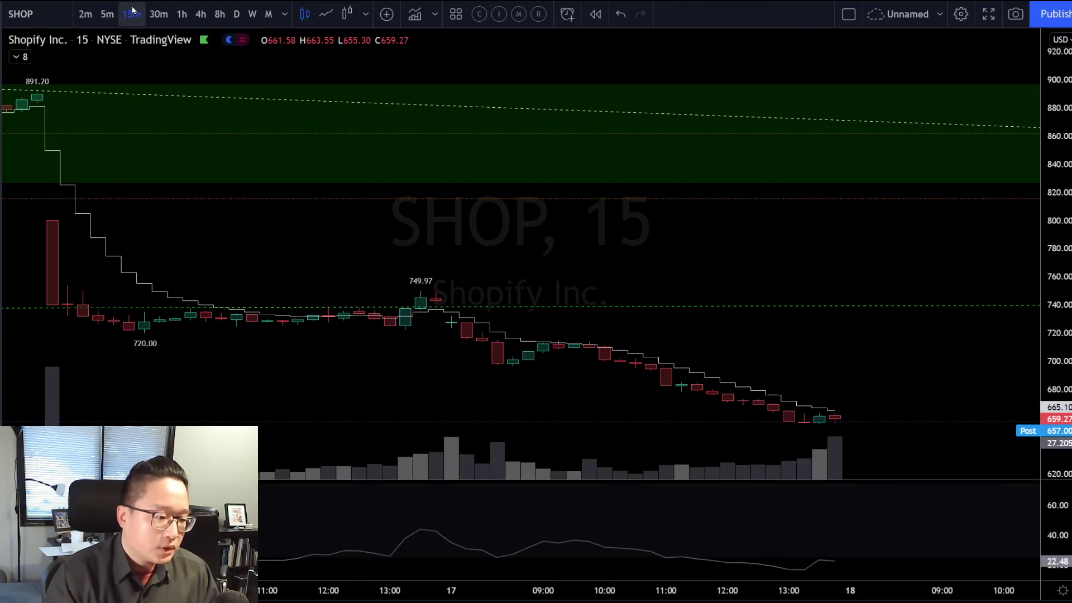
scroll(435, 176, down, 4)
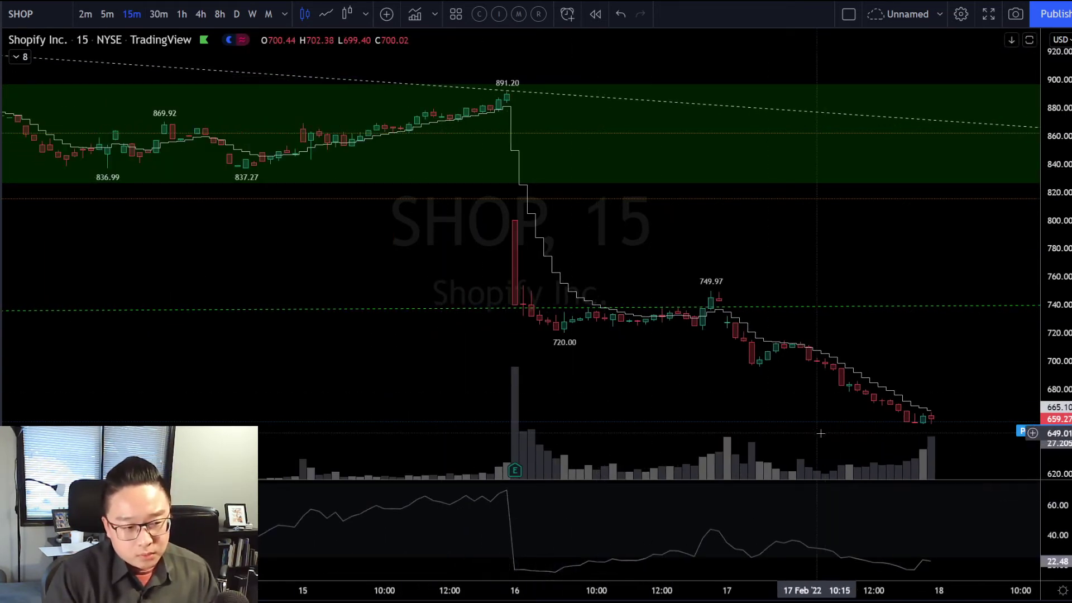
scroll(821, 433, down, 5)
scroll(821, 426, down, 5)
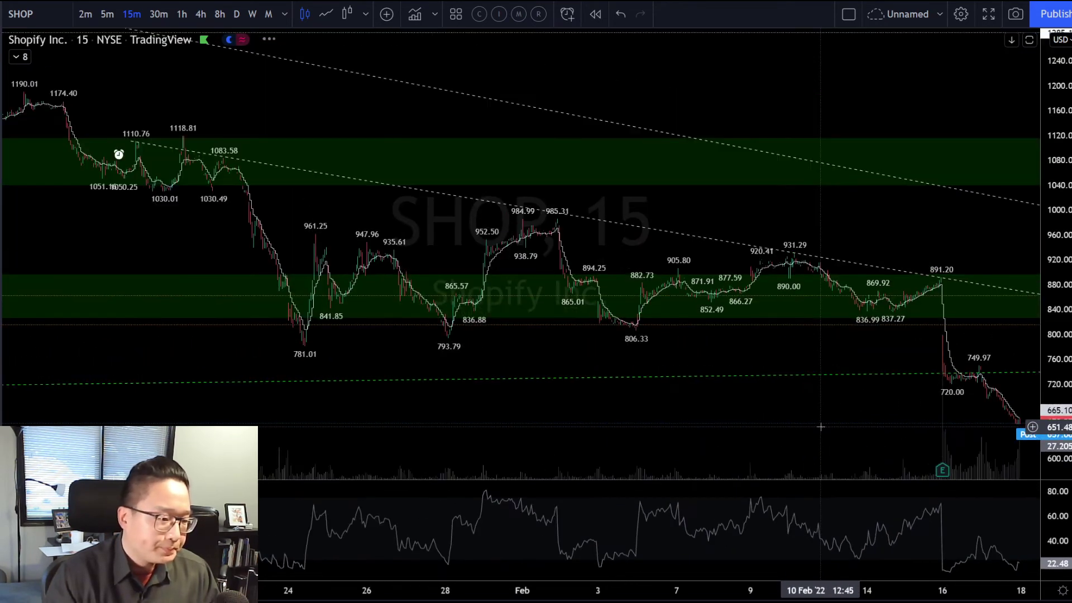
Step: Return SHOP to the daily chart and apply a saved template to the Fibonacci retracement, adding the 617.23 level
click(237, 14)
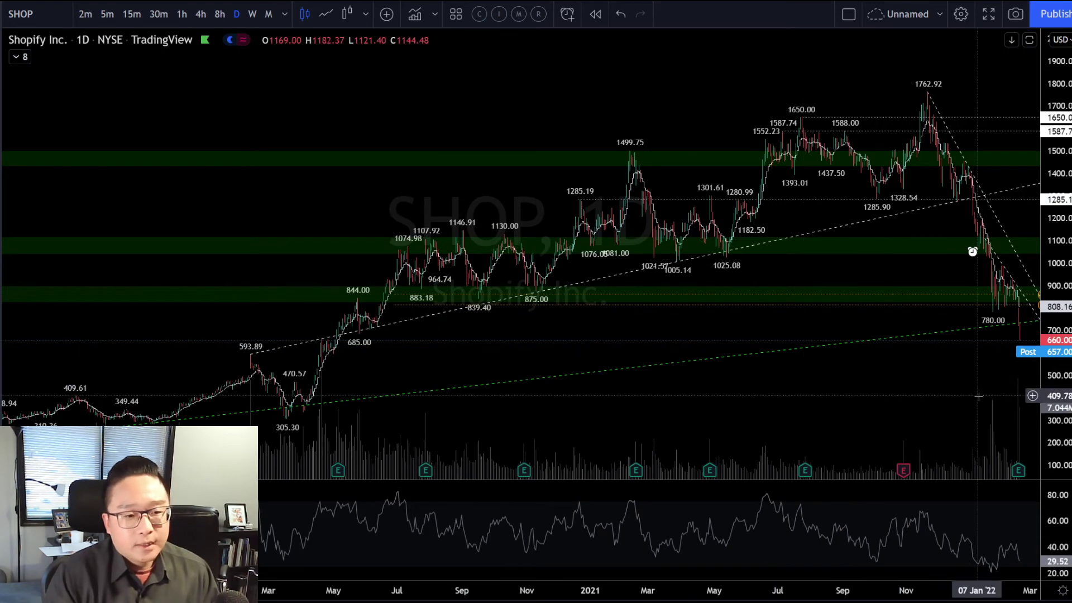
drag(969, 394, 727, 395)
click(728, 161)
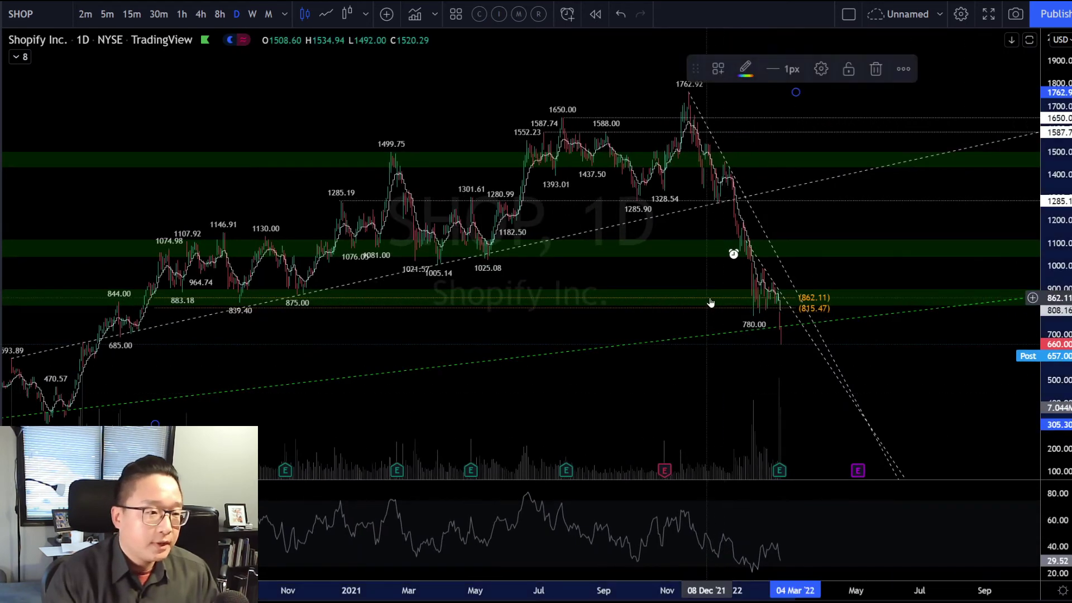
click(718, 68)
click(745, 173)
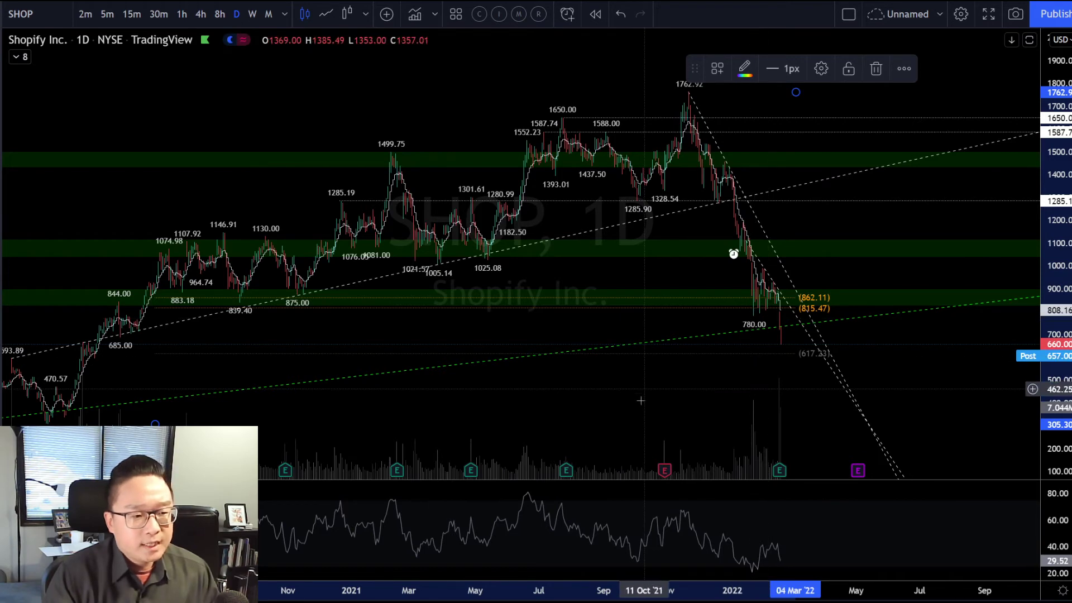
click(614, 406)
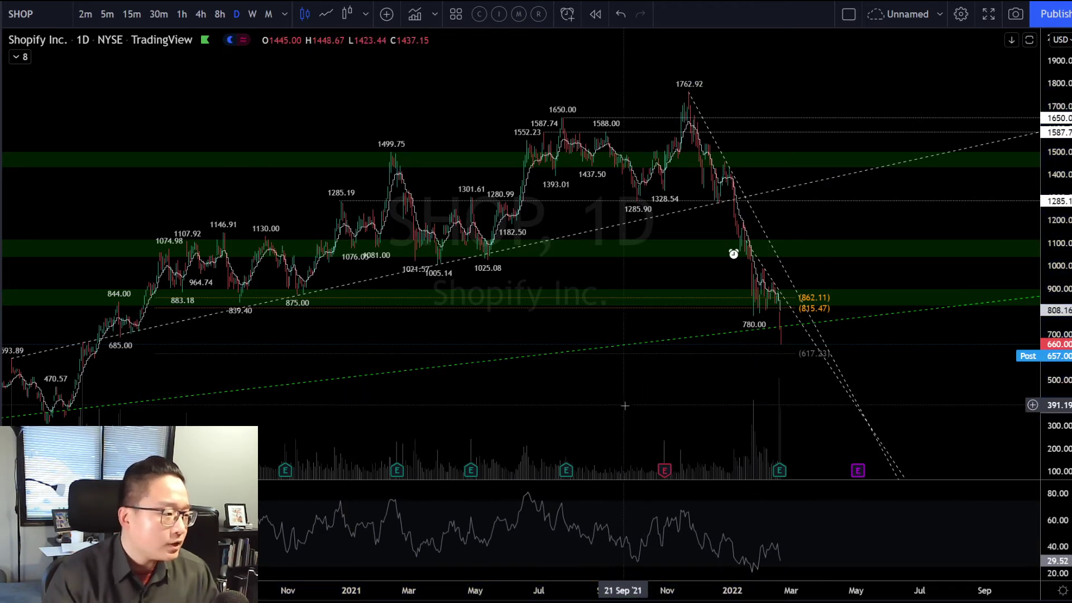
Step: Draw a green horizontal support zone from the 593.89 high of February 2020 down to about 549
scroll(627, 407, left, 5)
scroll(229, 352, up, 5)
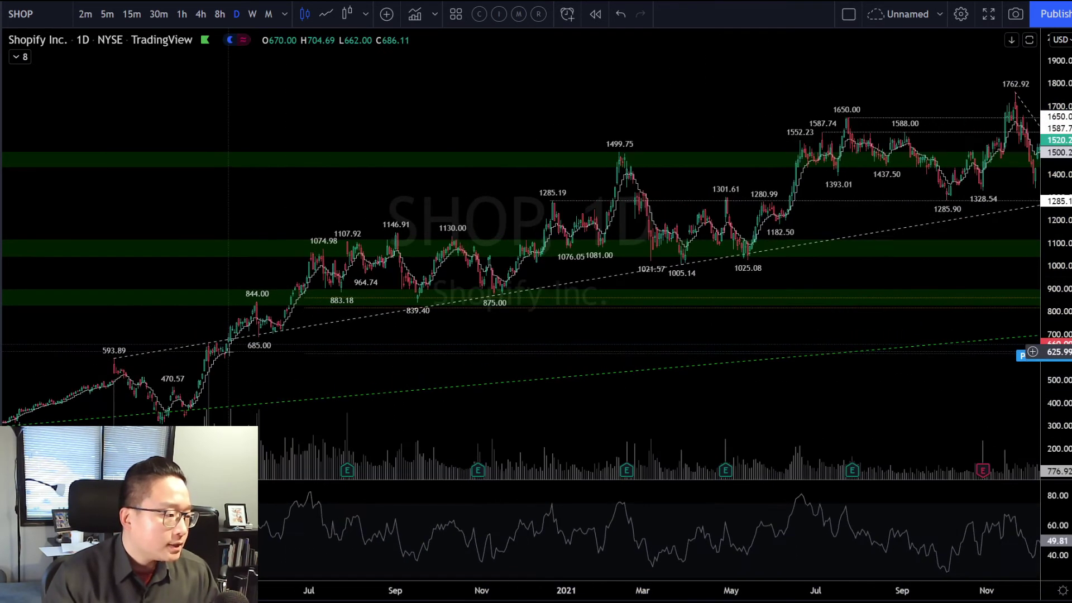
scroll(366, 359, up, 5)
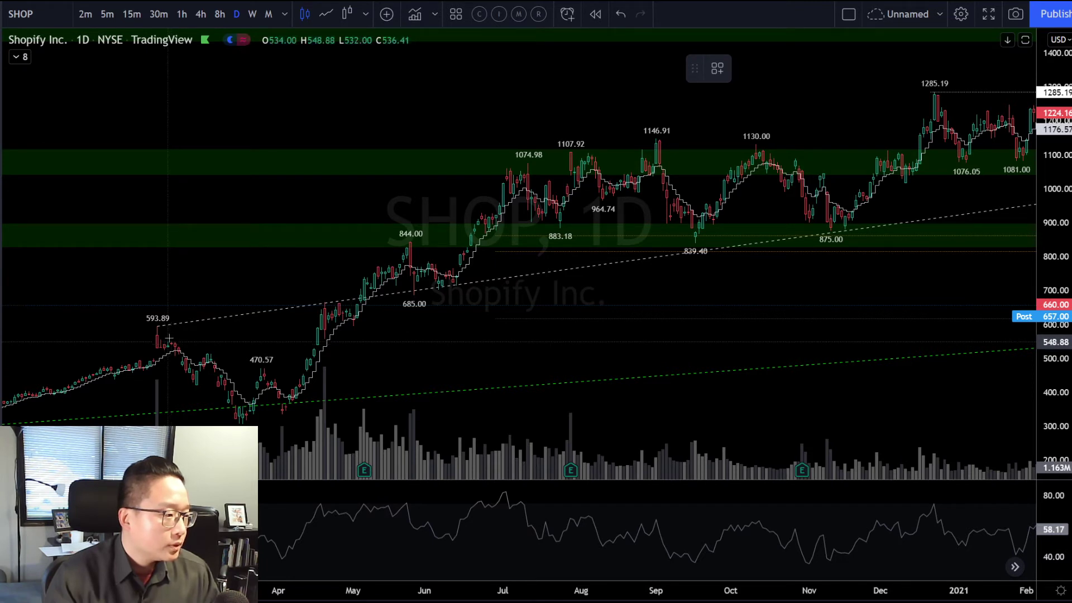
drag(171, 340, 357, 333)
click(348, 335)
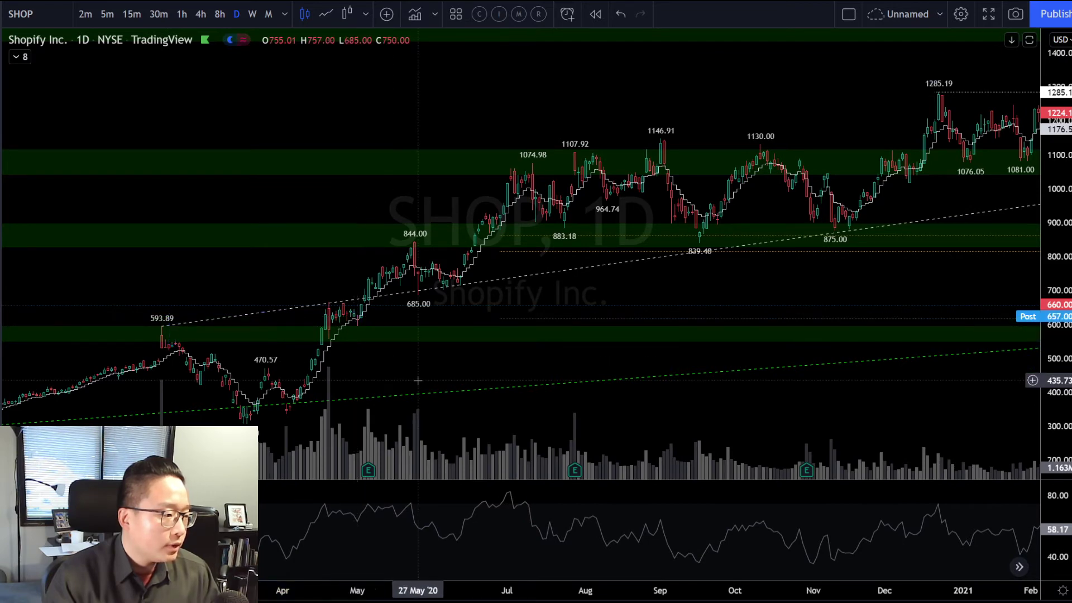
Step: Compare the new lower green zone with the spring 2020 candles, the Fibonacci levels and SHOP's latest price
scroll(332, 349, up, 5)
scroll(332, 348, down, 2)
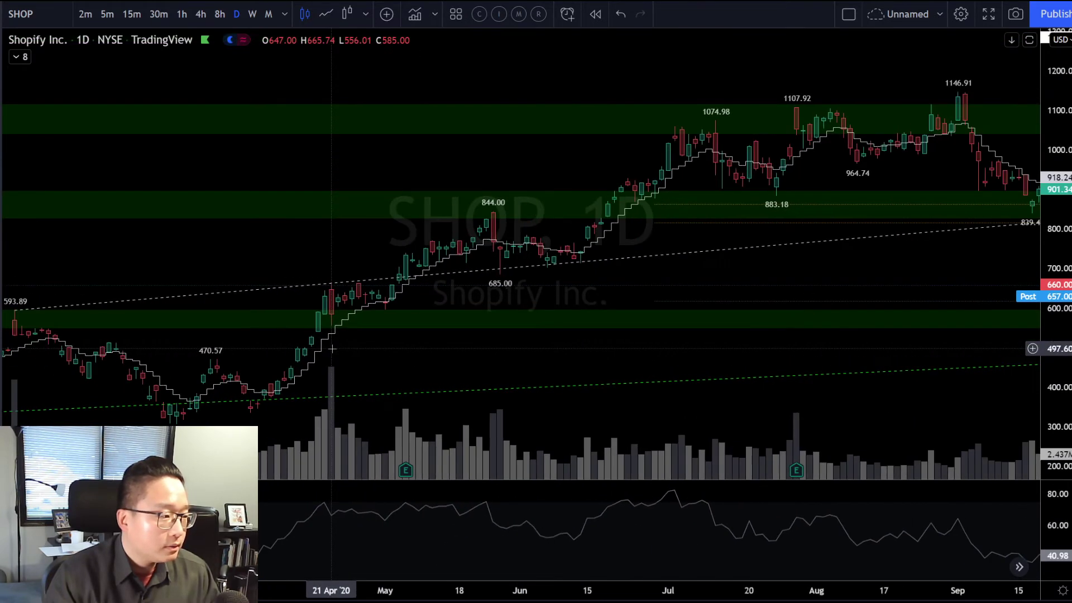
scroll(332, 349, up, 1)
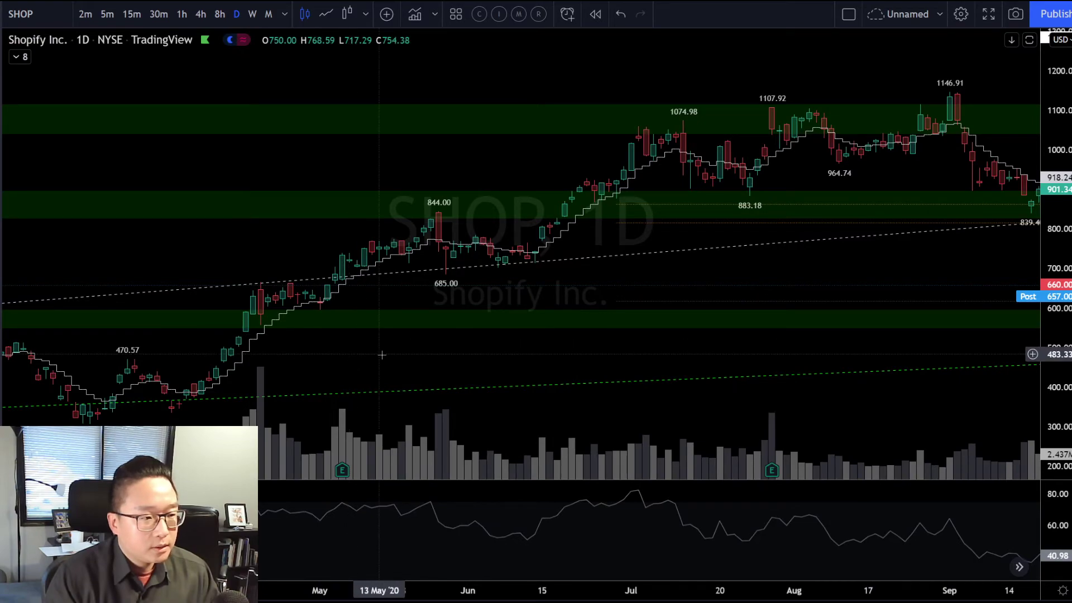
scroll(306, 355, down, 3)
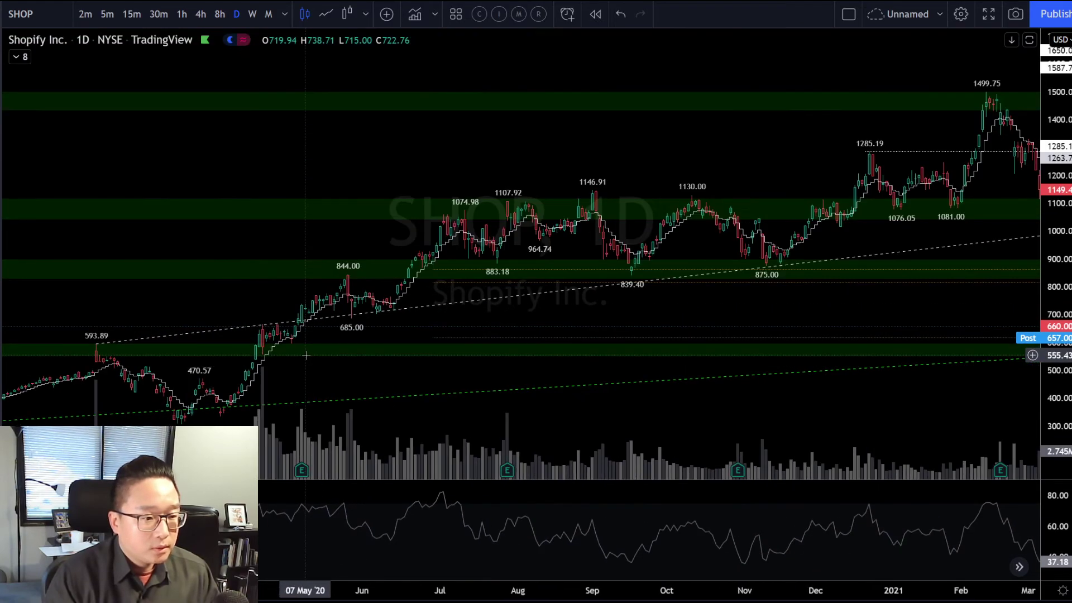
scroll(306, 355, down, 3)
drag(916, 395, 939, 376)
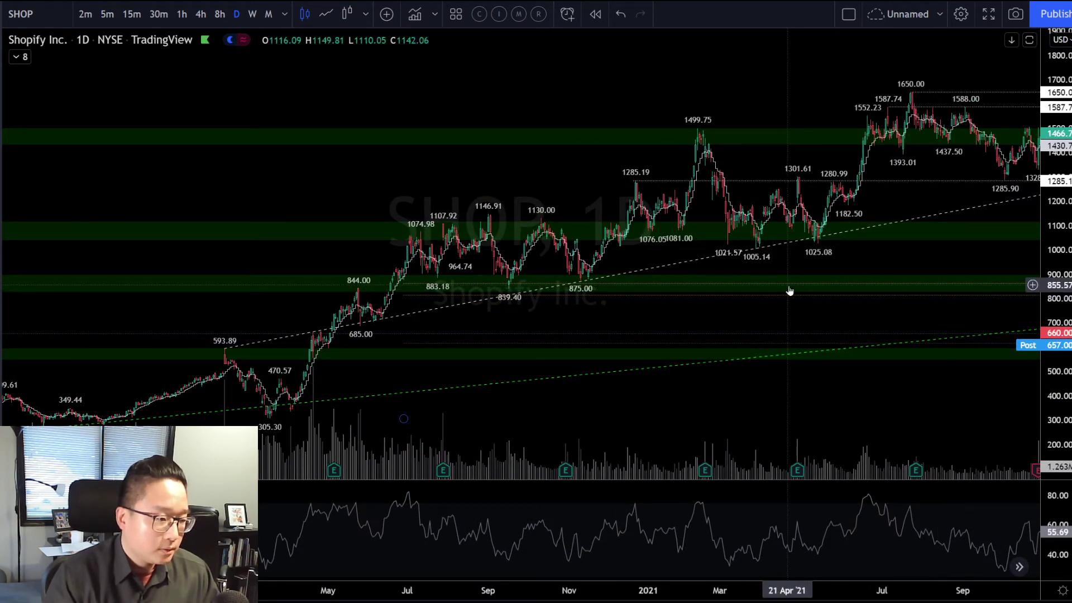
drag(904, 400, 675, 407)
scroll(675, 406, up, 3)
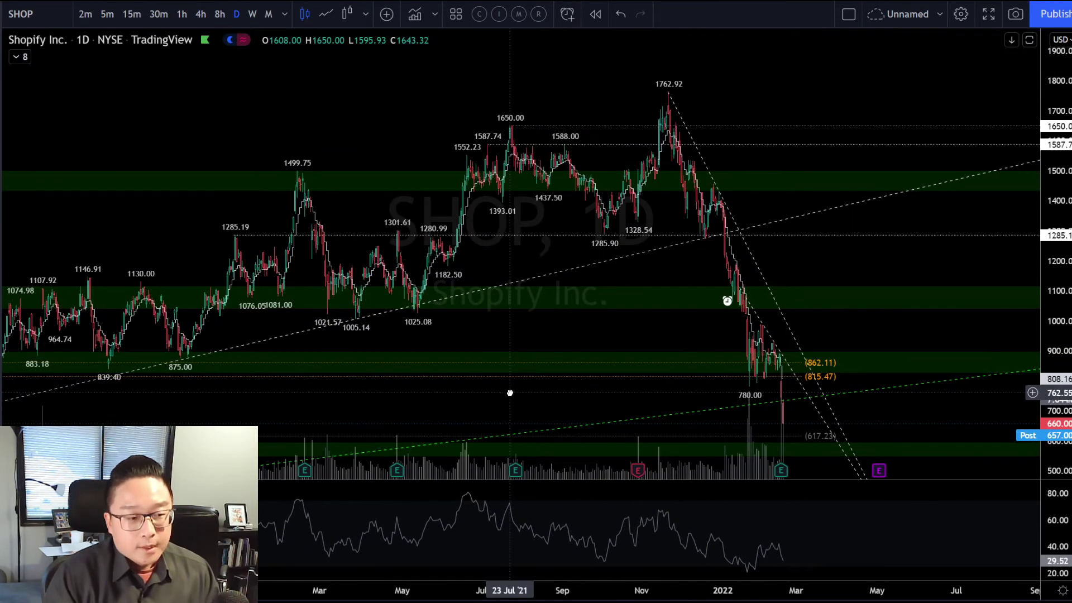
Step: Measure the distances from SHOP's latest candle down to the lower green support zone and up to the green zone near 1100
scroll(574, 391, up, 4)
drag(949, 279, 806, 270)
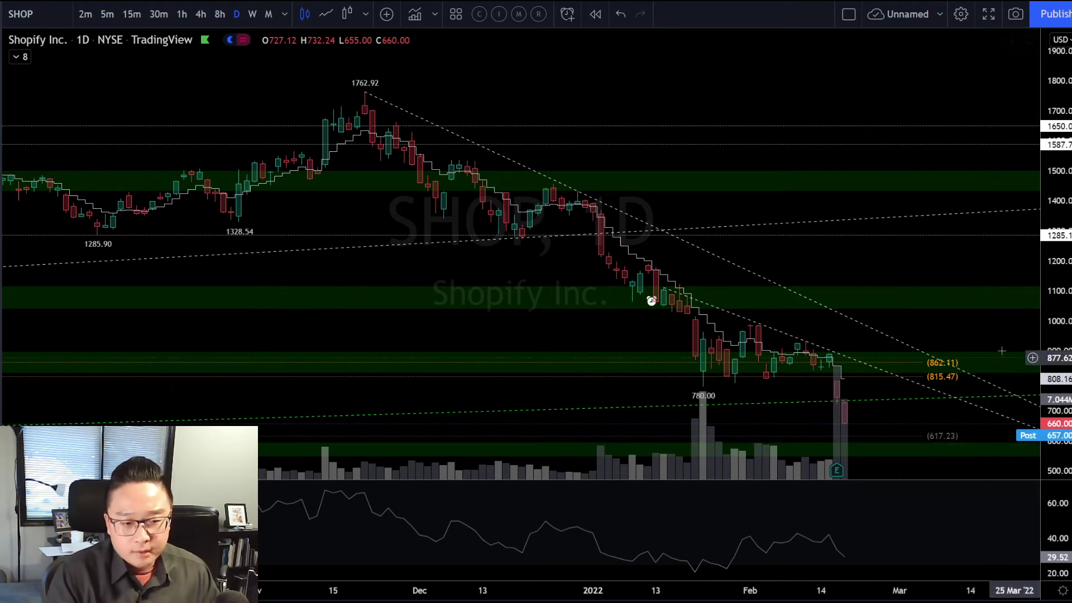
click(955, 449)
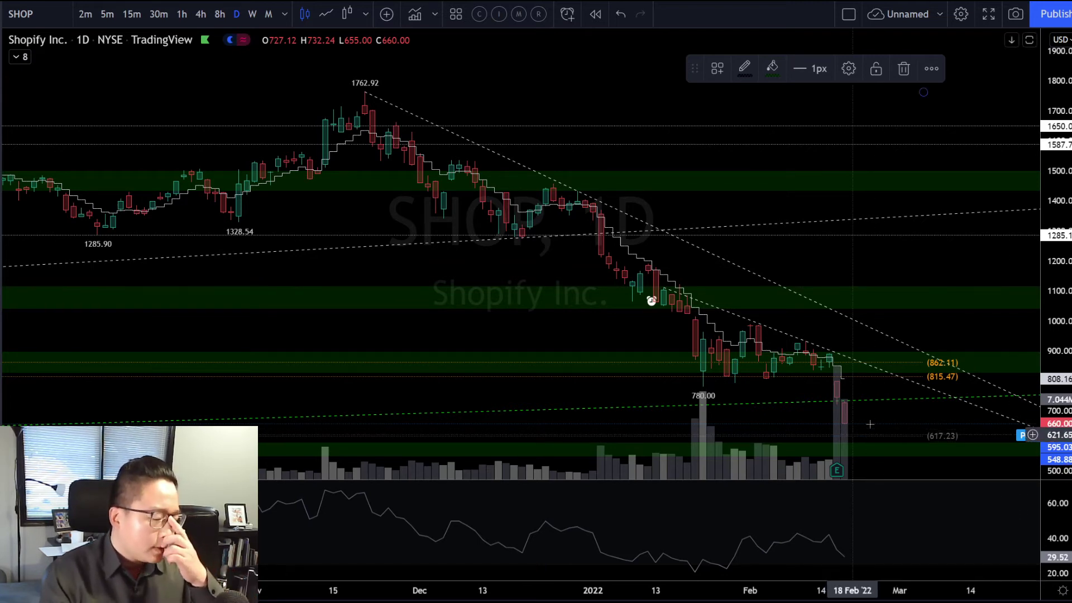
drag(885, 325, 816, 390)
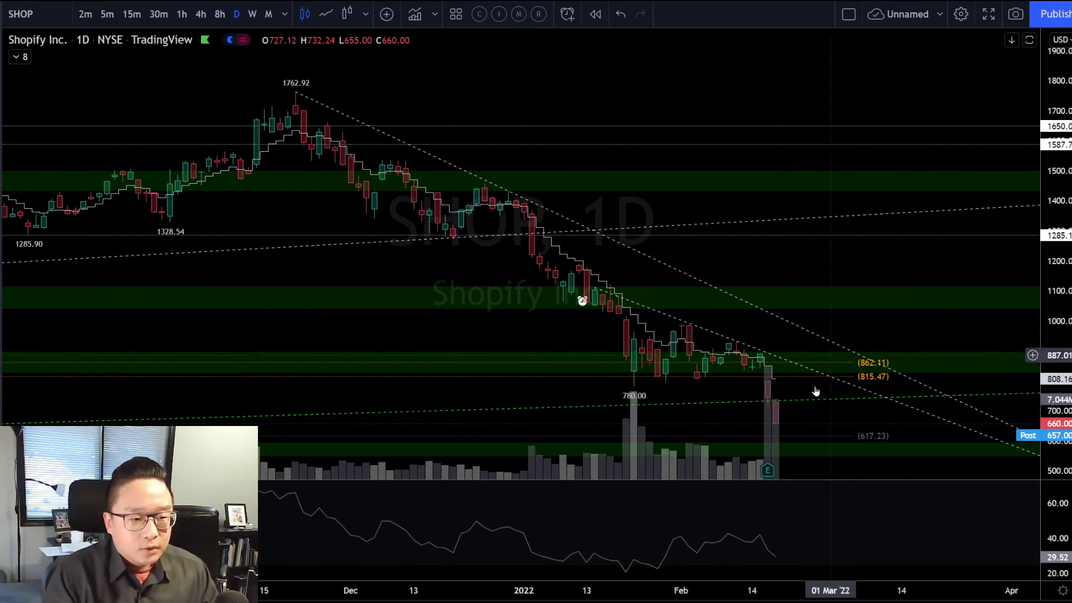
shift+click(782, 422)
click(783, 428)
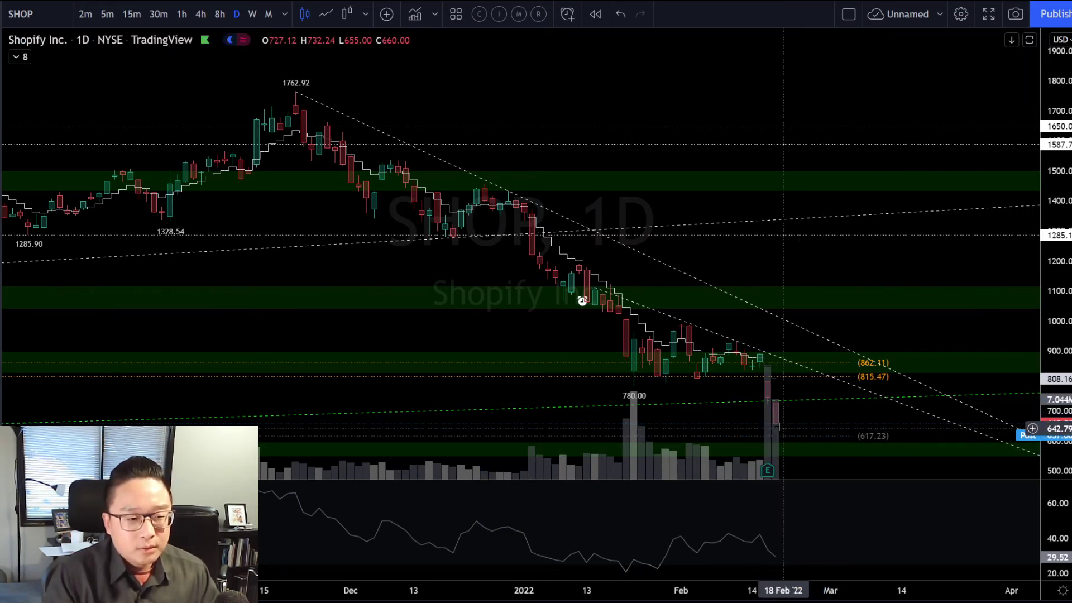
shift+click(783, 428)
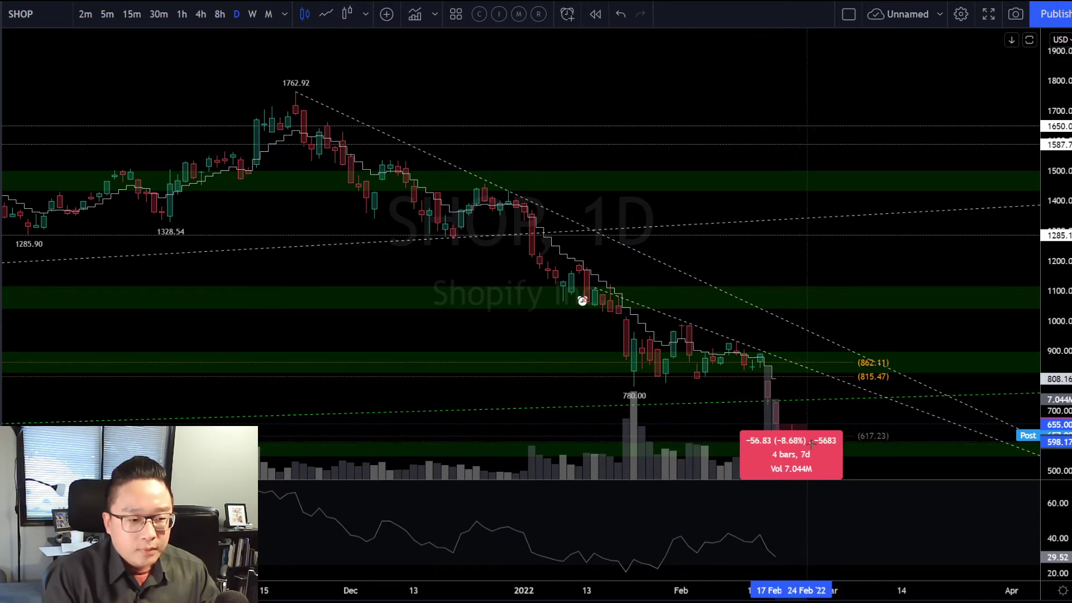
click(816, 441)
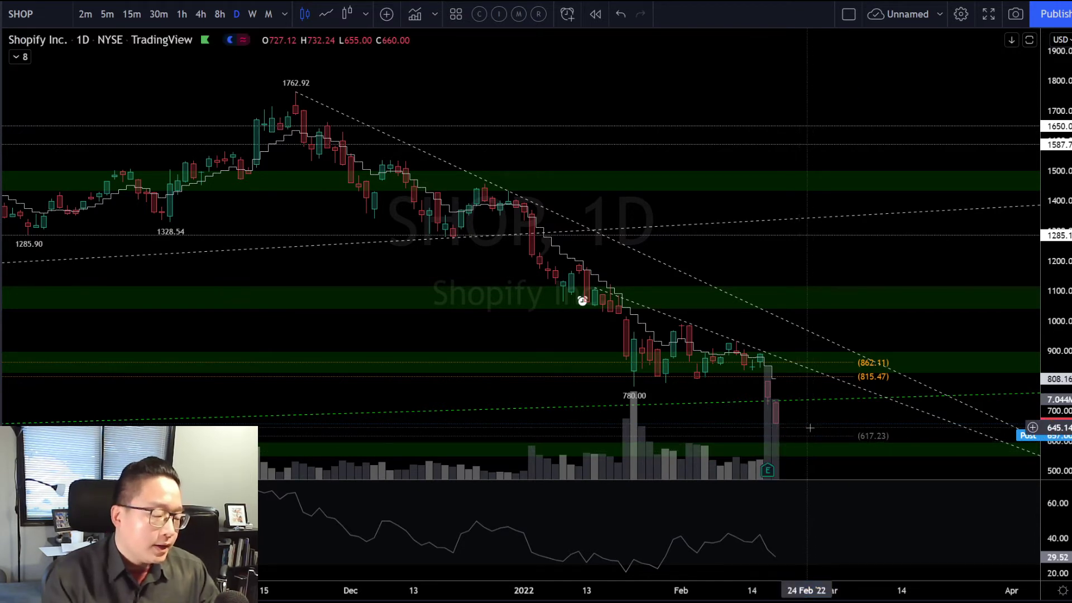
shift+click(776, 426)
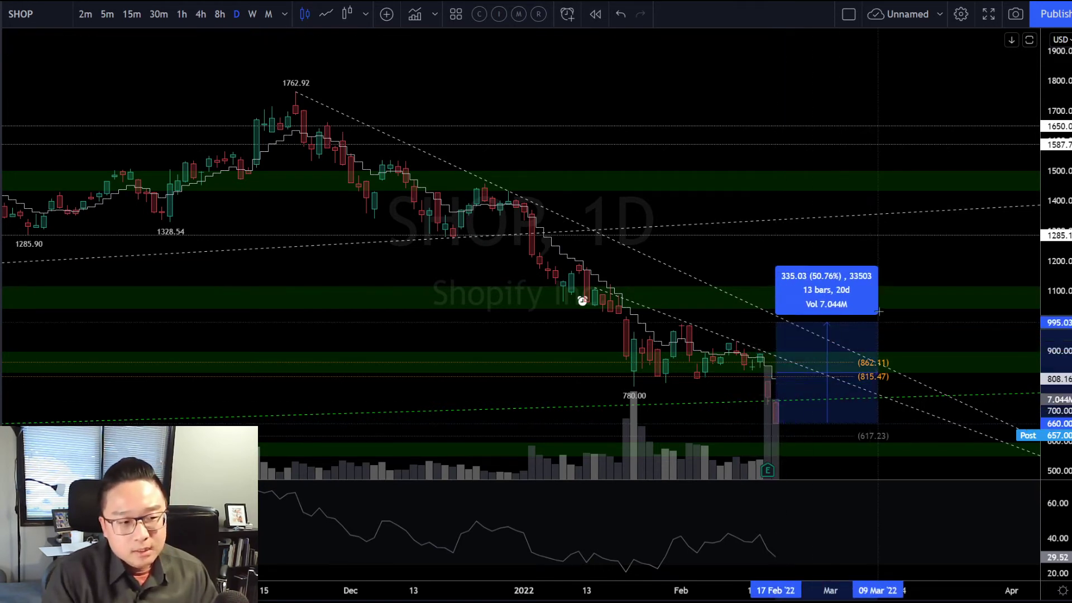
click(877, 292)
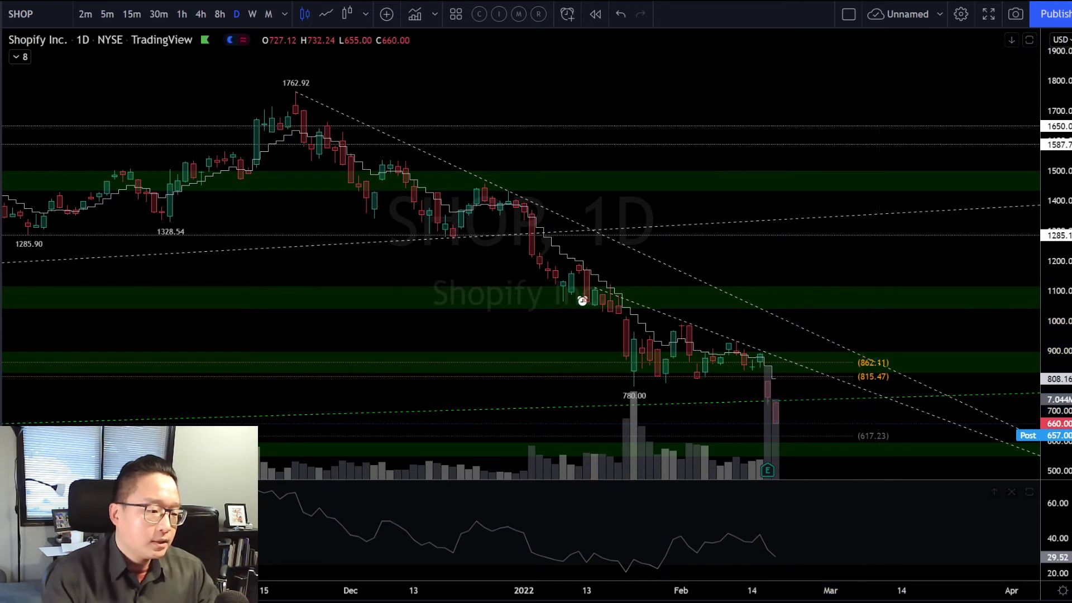
Step: Draw a Main-template Fibonacci retracement from SHOP's 1762.92 high to its 655 low and shift it later to start at 28 December 2021
click(296, 92)
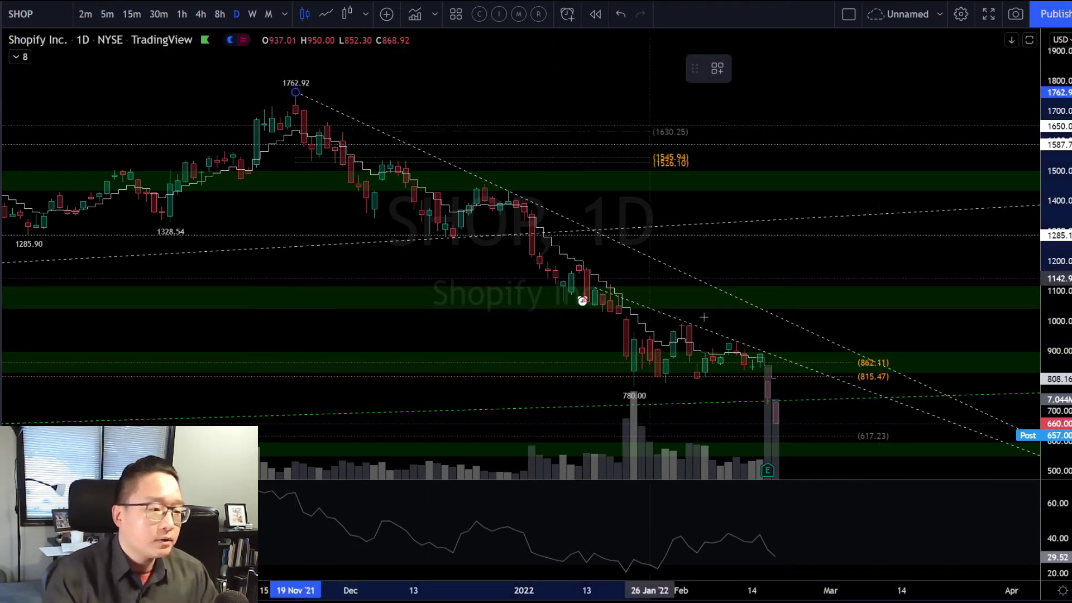
click(776, 426)
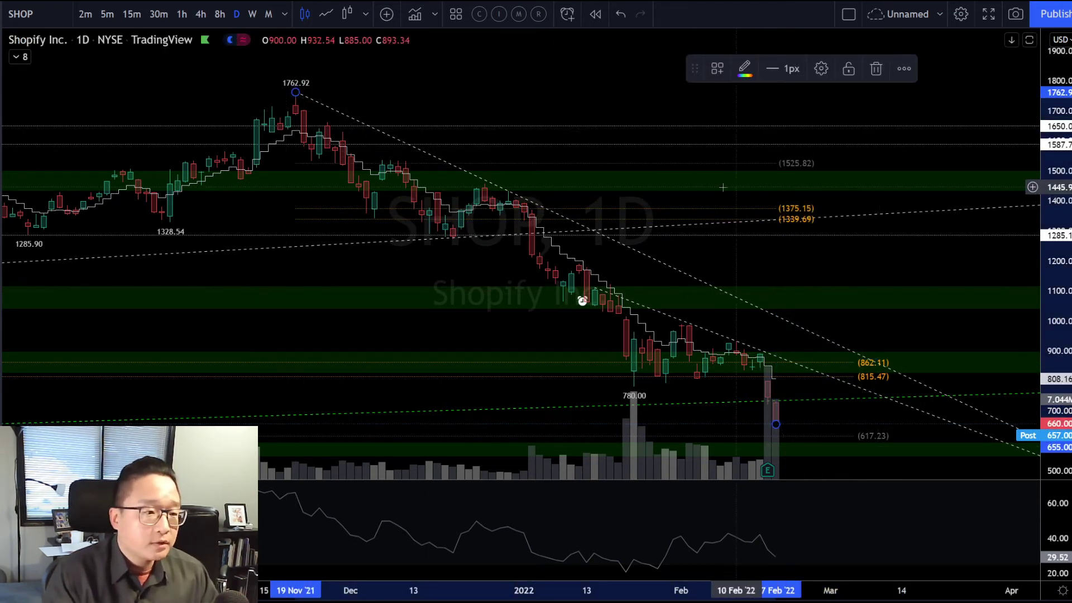
click(717, 68)
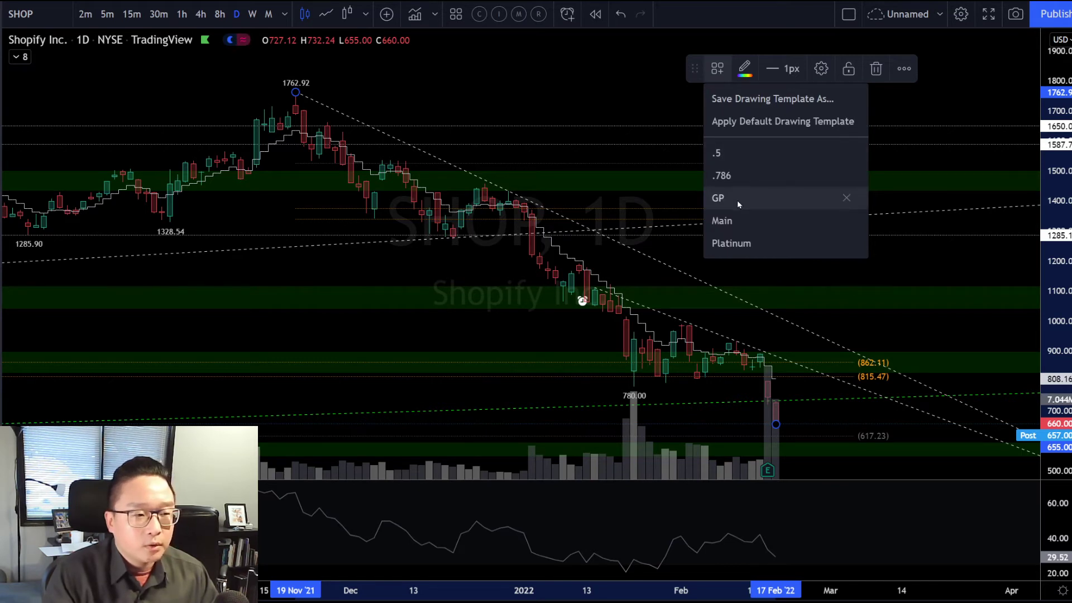
click(732, 221)
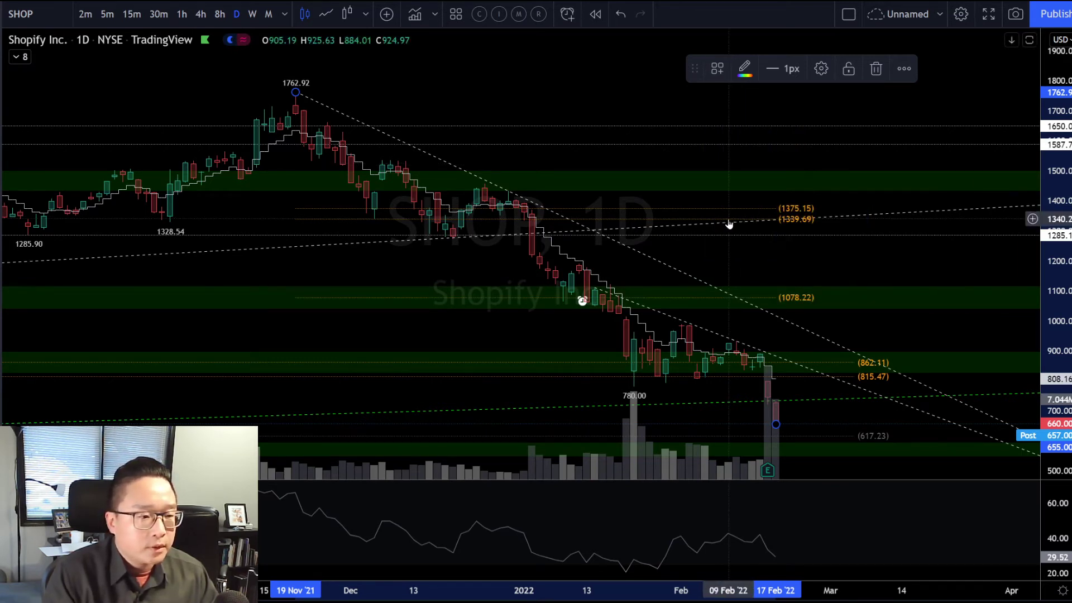
drag(687, 215, 890, 218)
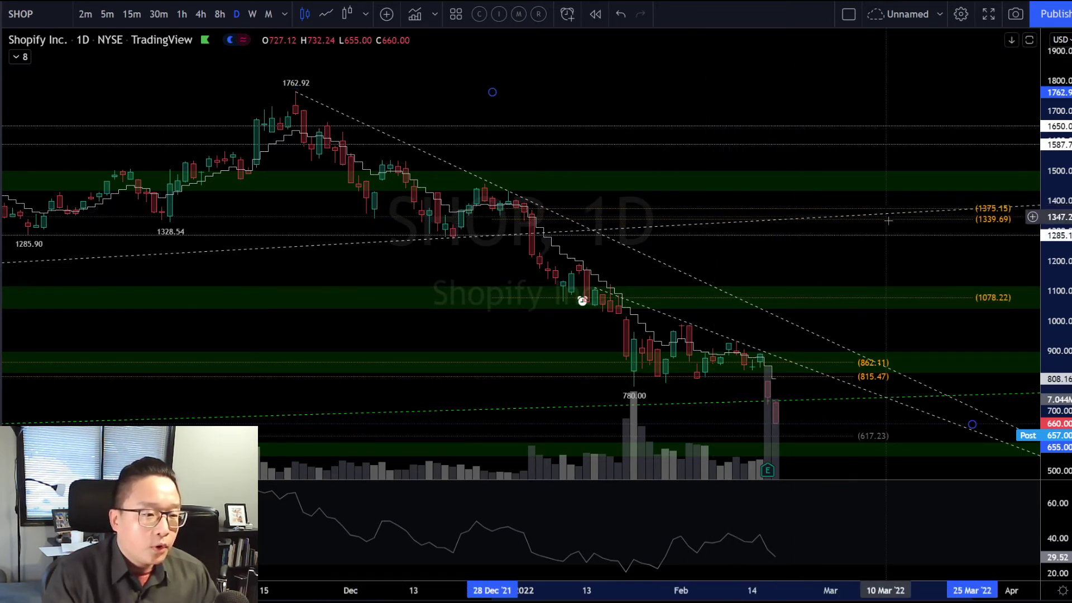
Step: Measure the potential rebound from SHOP's latest low up to the 1078.22 Fibonacci level and review it against the multi-year trend
shift+click(784, 405)
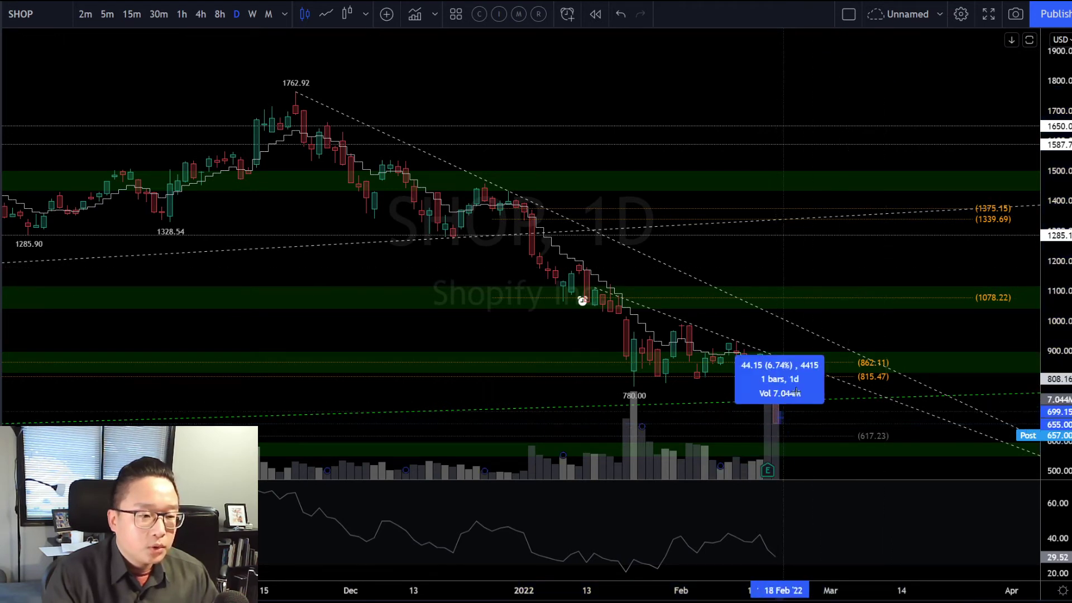
click(835, 298)
scroll(821, 273, down, 6)
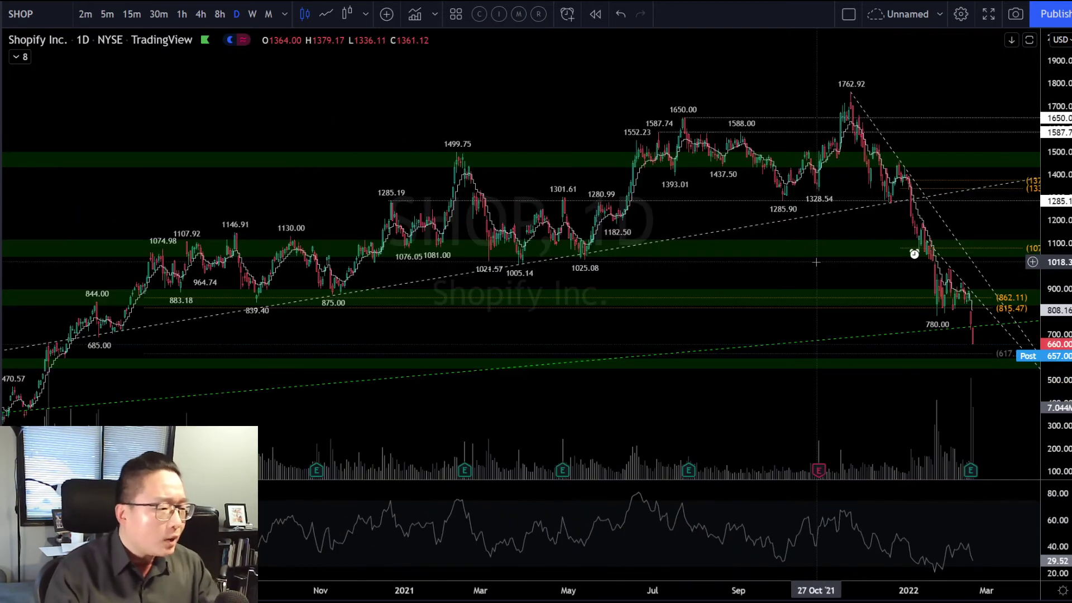
scroll(816, 262, down, 5)
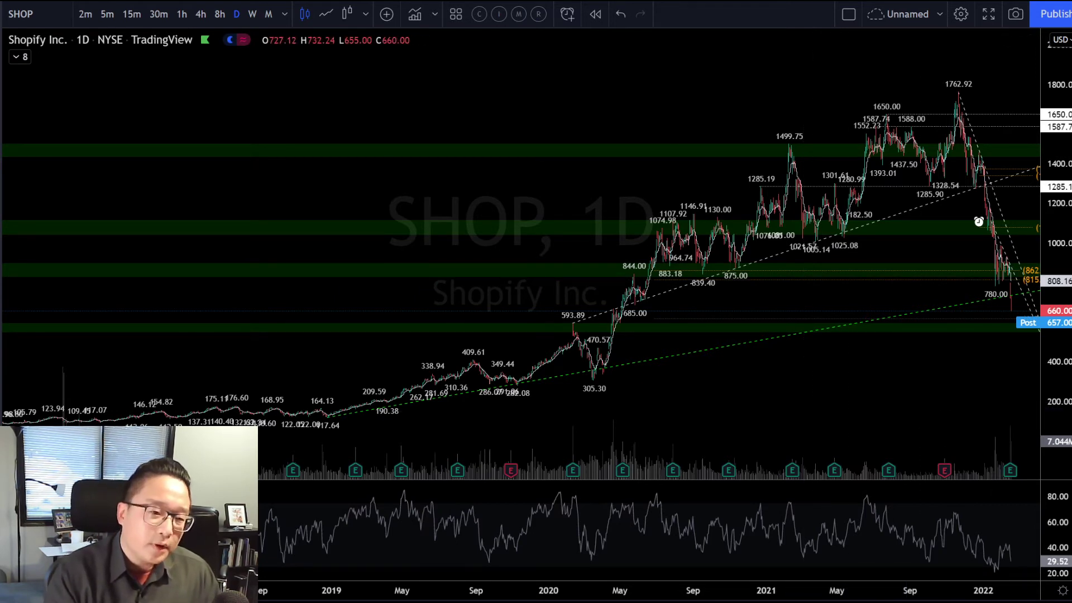
key(Down)
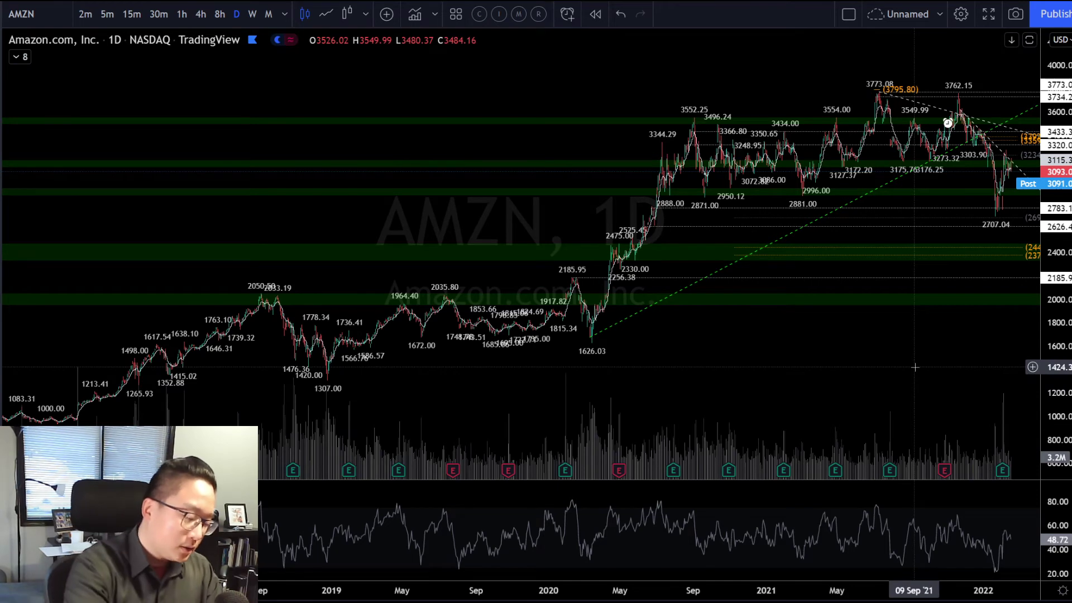
text(SHOP)
key(Return)
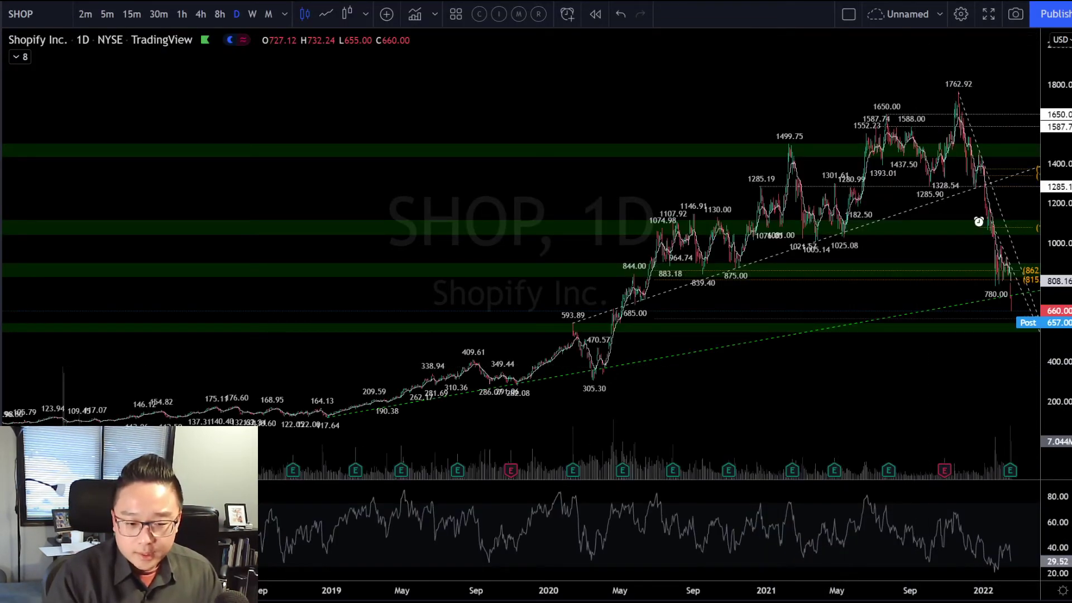
Step: Examine SHOP's latest price against the long-term green trend line, the 617.23 Fibonacci level and the lower support zone
drag(966, 396, 812, 404)
scroll(810, 404, up, 3)
drag(808, 403, 775, 404)
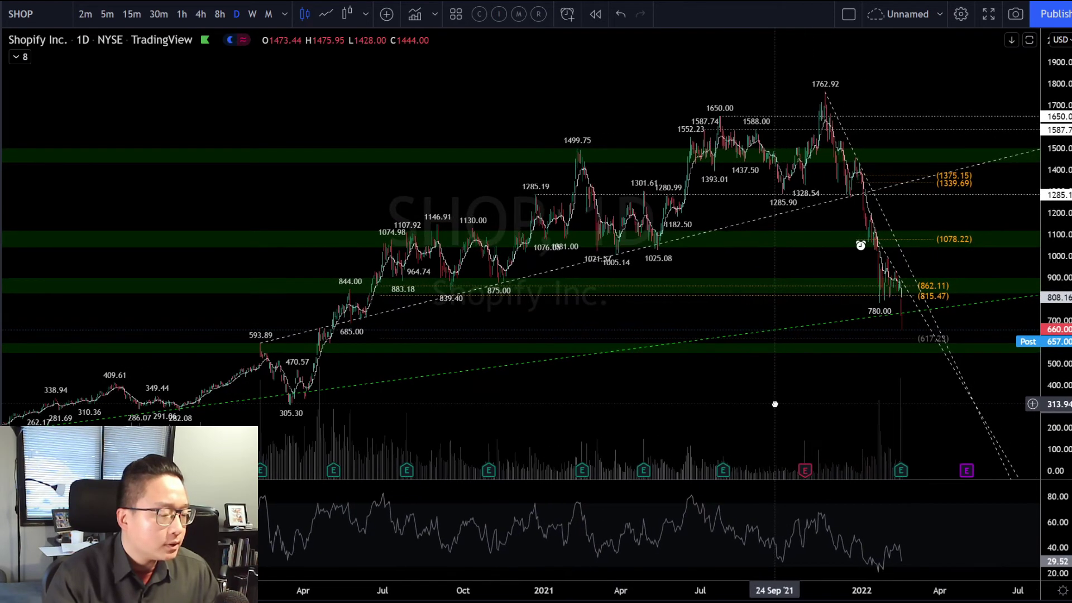
scroll(775, 404, up, 3)
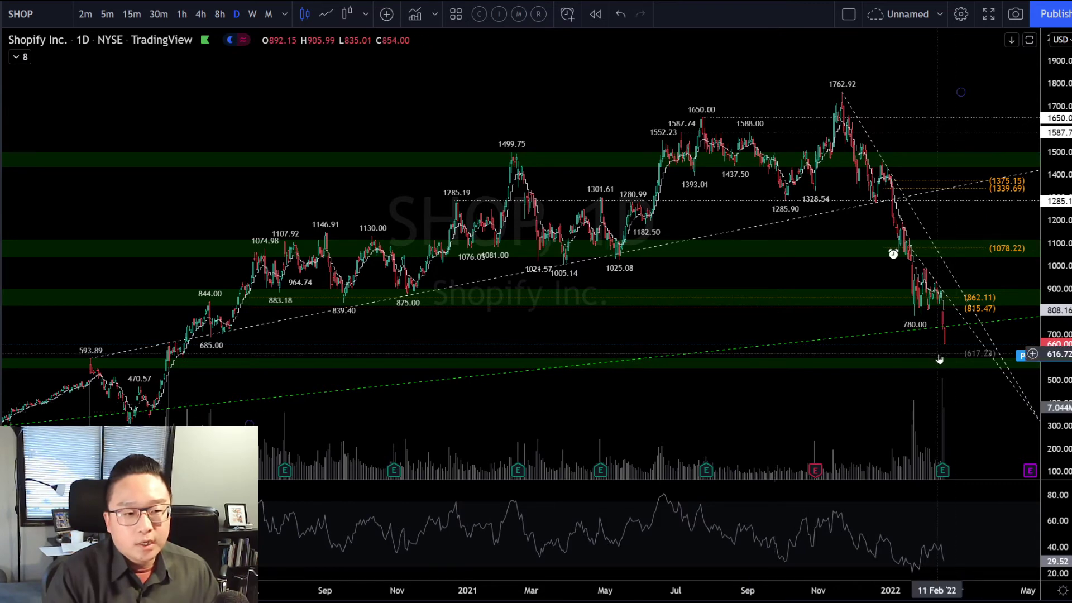
Step: Try to re-anchor SHOP's lower descending trend line at the 12 January 2022 high, and undo the change
scroll(938, 359, up, 5)
drag(932, 325, 476, 318)
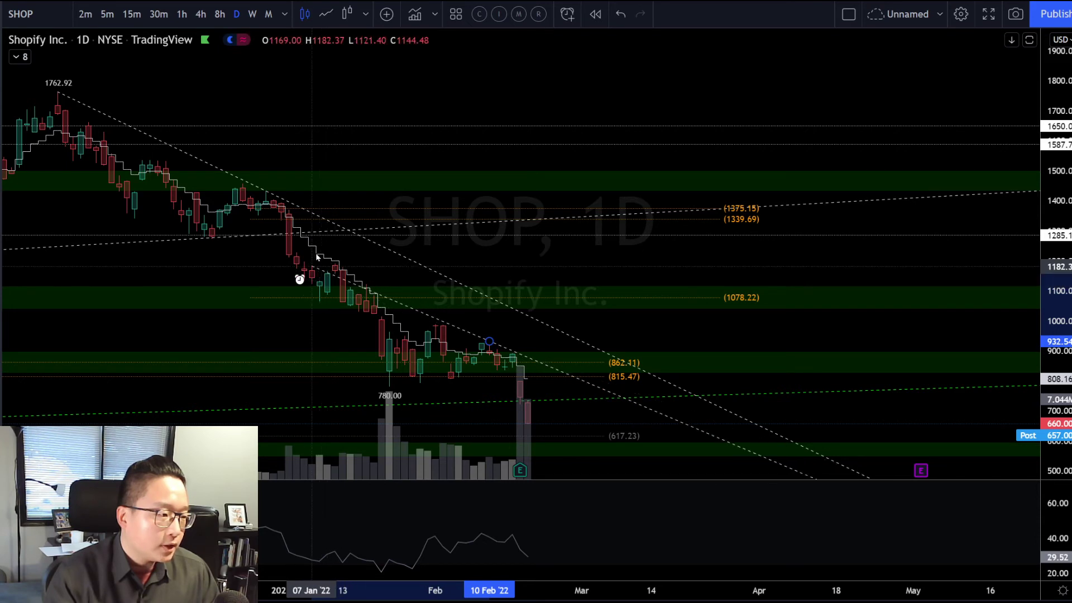
click(338, 267)
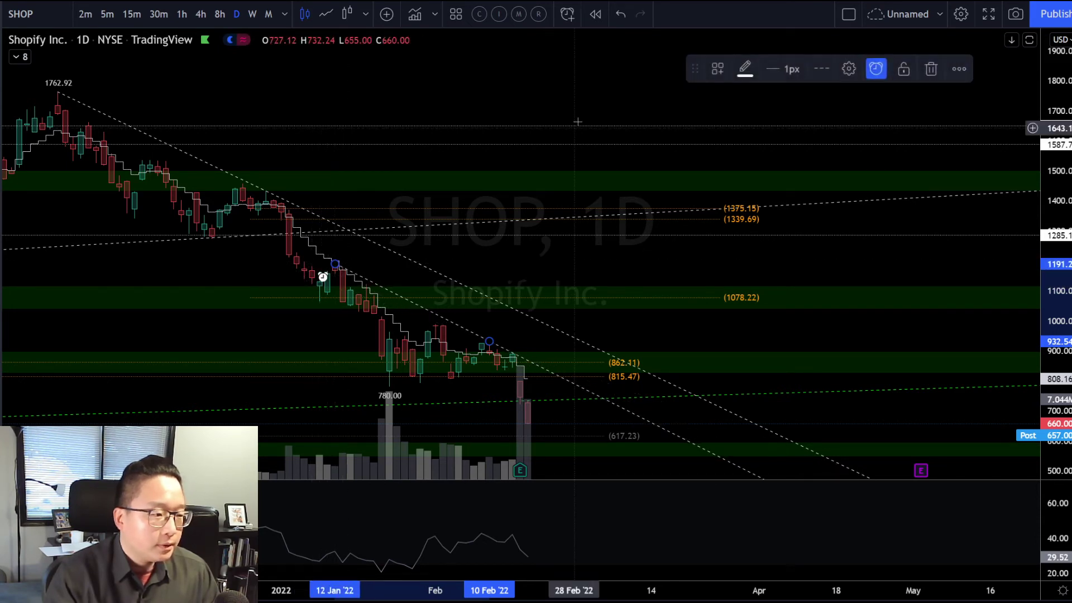
click(619, 14)
click(338, 300)
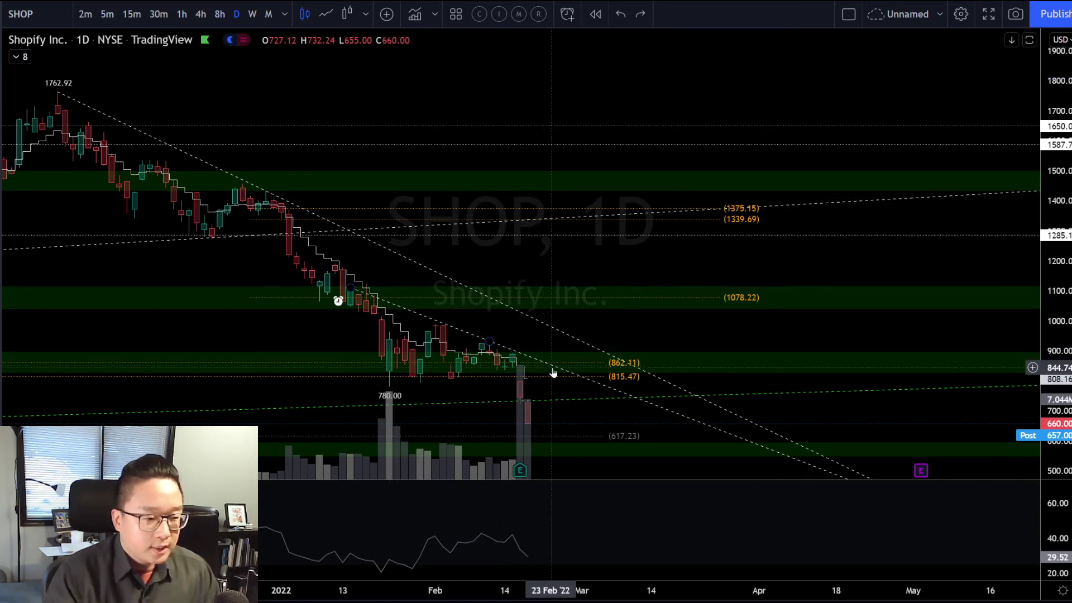
Step: Open NVDA's daily chart and inspect its recent candles against the descending trend line and the yellow shoulder curves
click(558, 333)
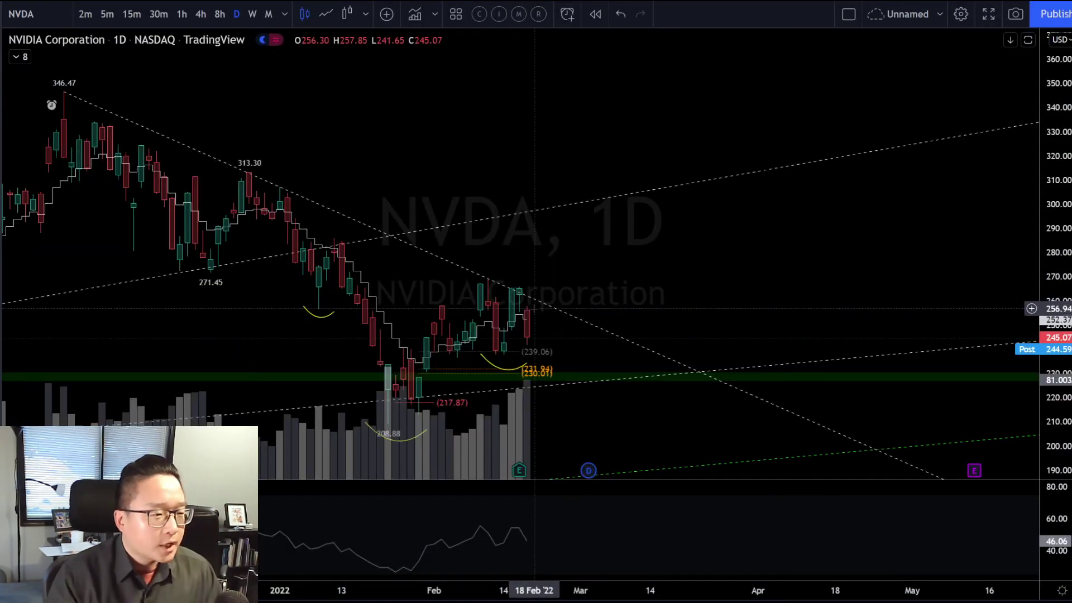
scroll(534, 308, up, 2)
scroll(748, 220, up, 2)
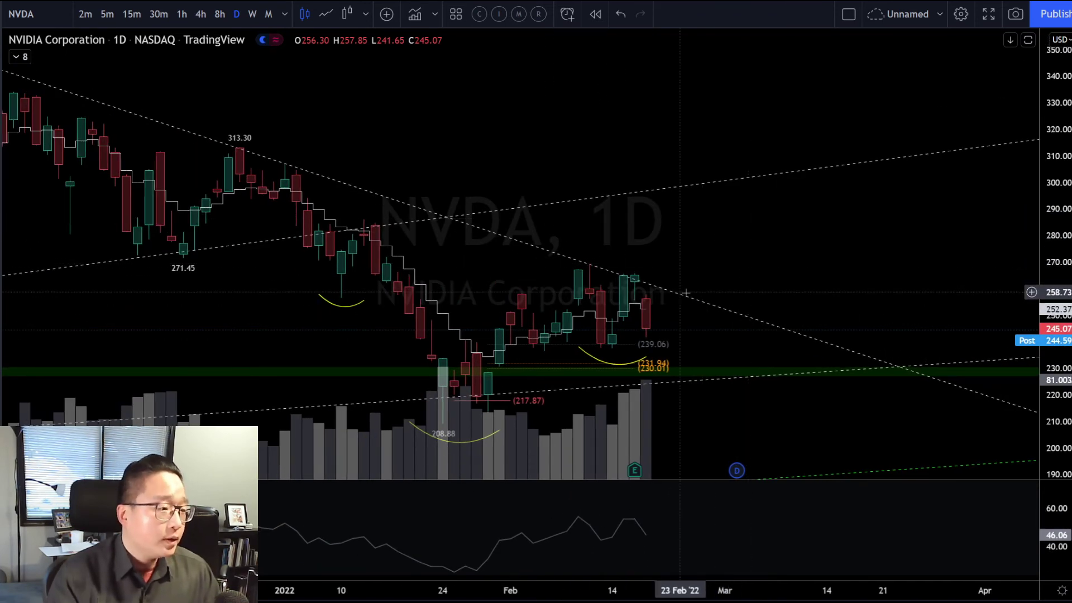
scroll(686, 292, down, 2)
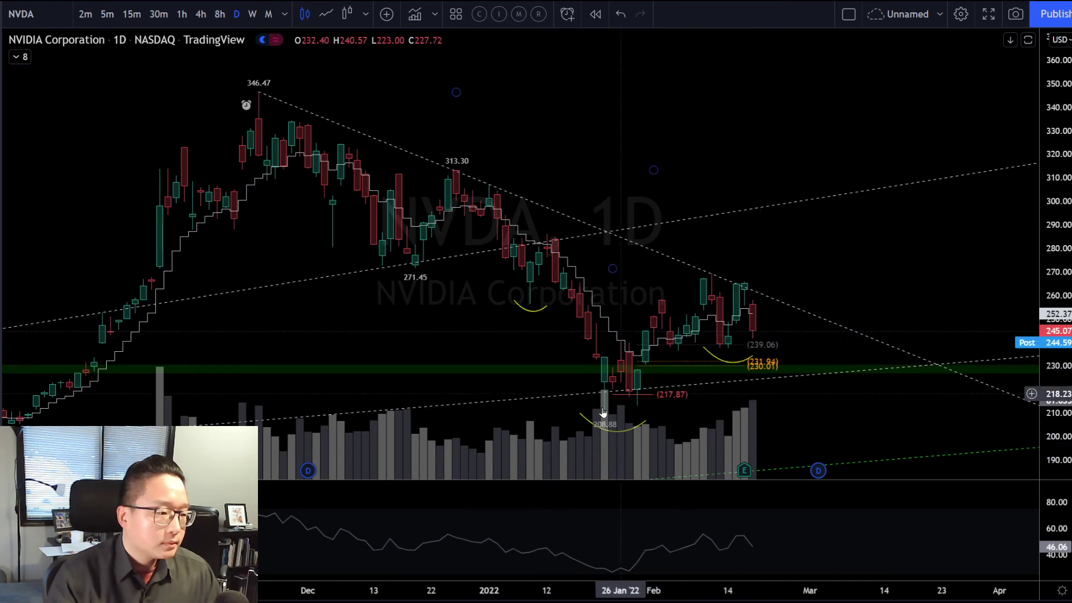
Step: Replace the yellow curve under NVDA's mid-February lows with one at the 230 support zone, starting around 22 February 2022
click(717, 362)
key(Delete)
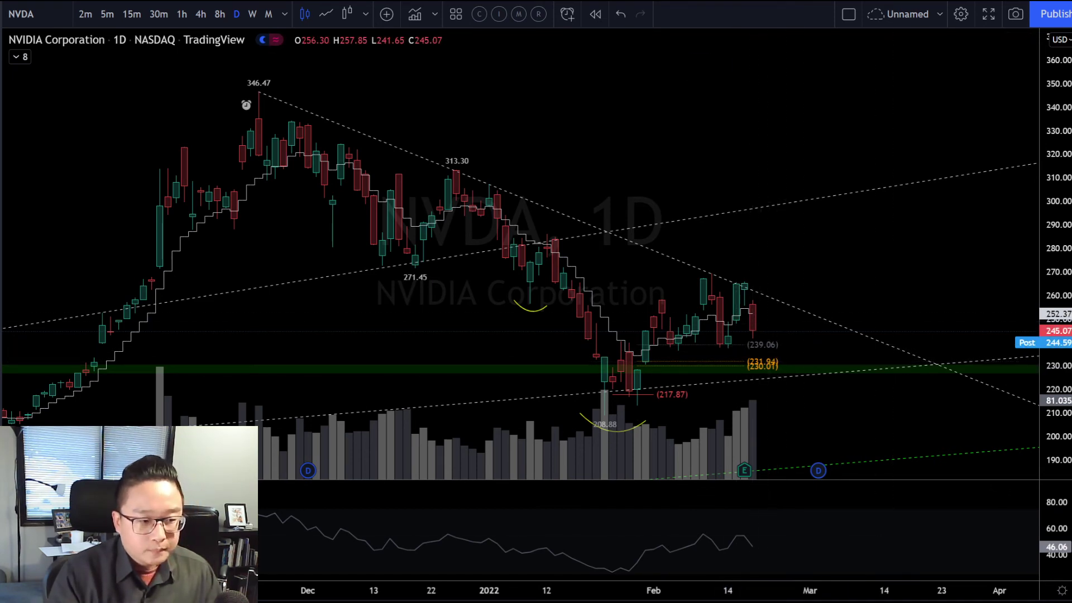
click(826, 363)
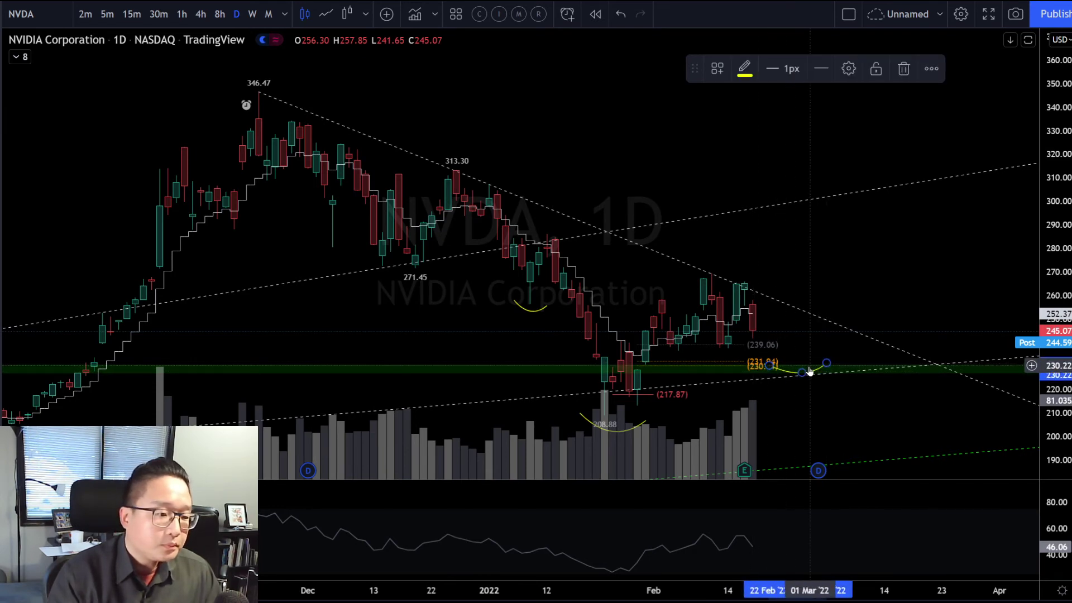
Step: Raise the new yellow curve slightly within the green zone and shift the 239.06 to 230.01 Fibonacci levels later in time beside it
key(Escape)
drag(815, 376, 813, 365)
drag(716, 367, 765, 362)
key(Escape)
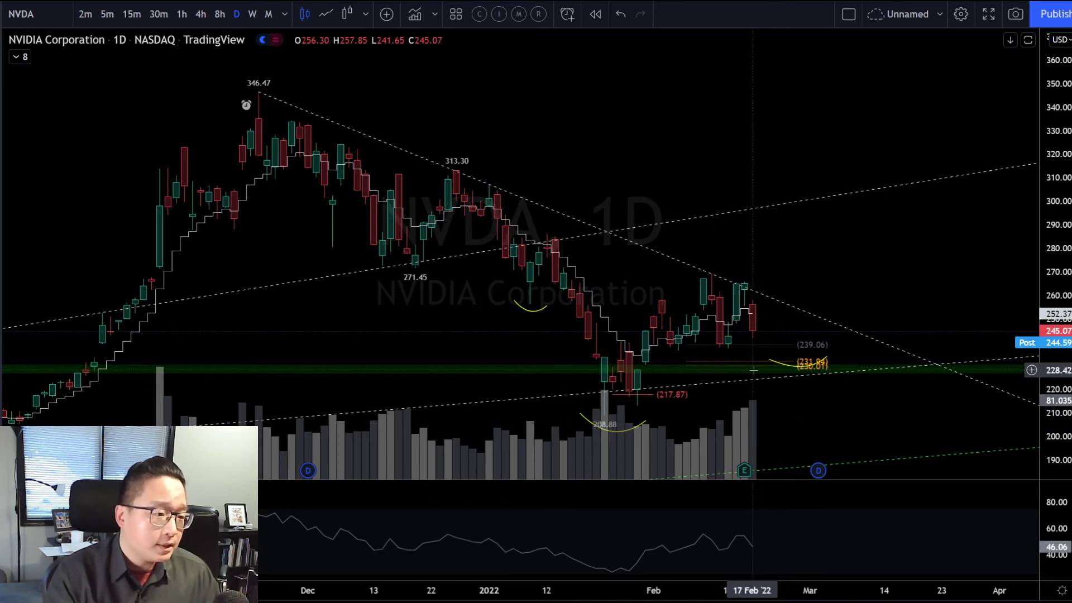
Step: Check NVDA's rising trend lines from April and July 2021 against the January low, the green zones and the latest price
scroll(641, 376, down, 3)
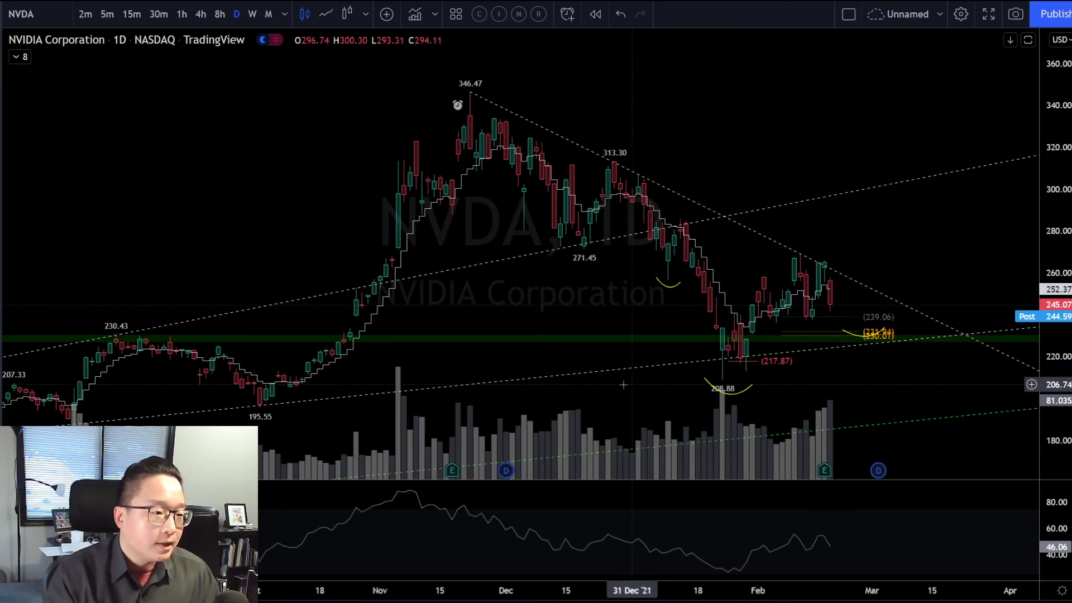
click(602, 378)
scroll(598, 381, down, 5)
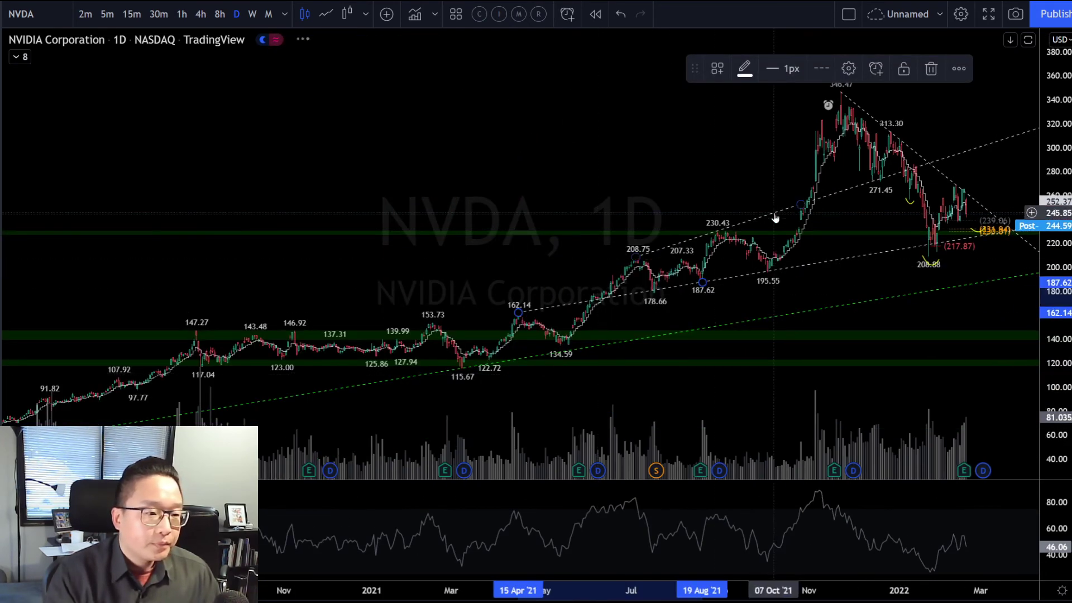
click(776, 216)
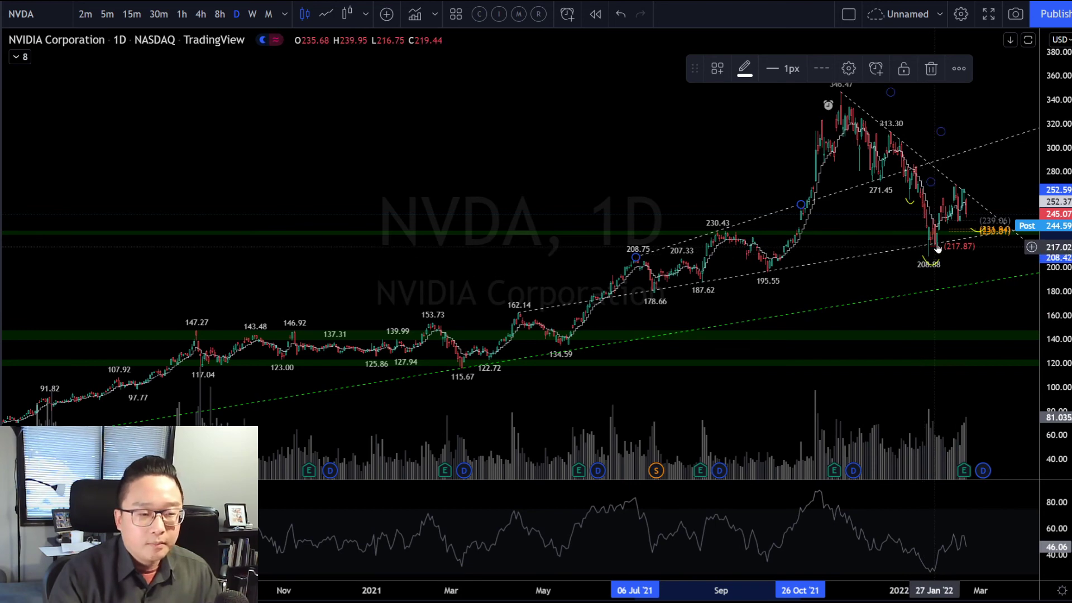
scroll(763, 304, down, 2)
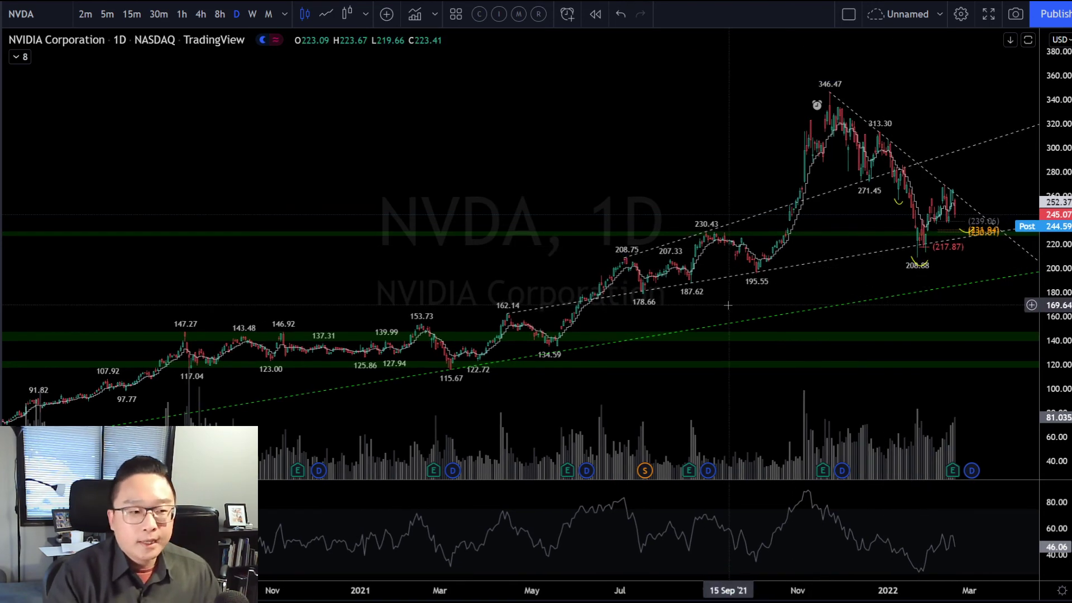
scroll(713, 321, down, 2)
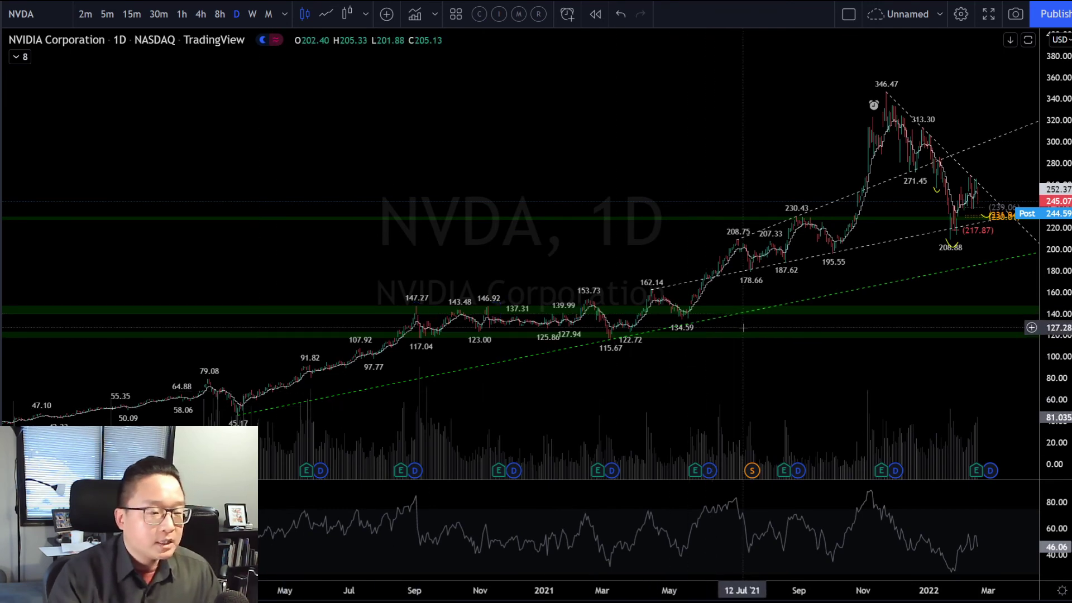
scroll(972, 288, up, 3)
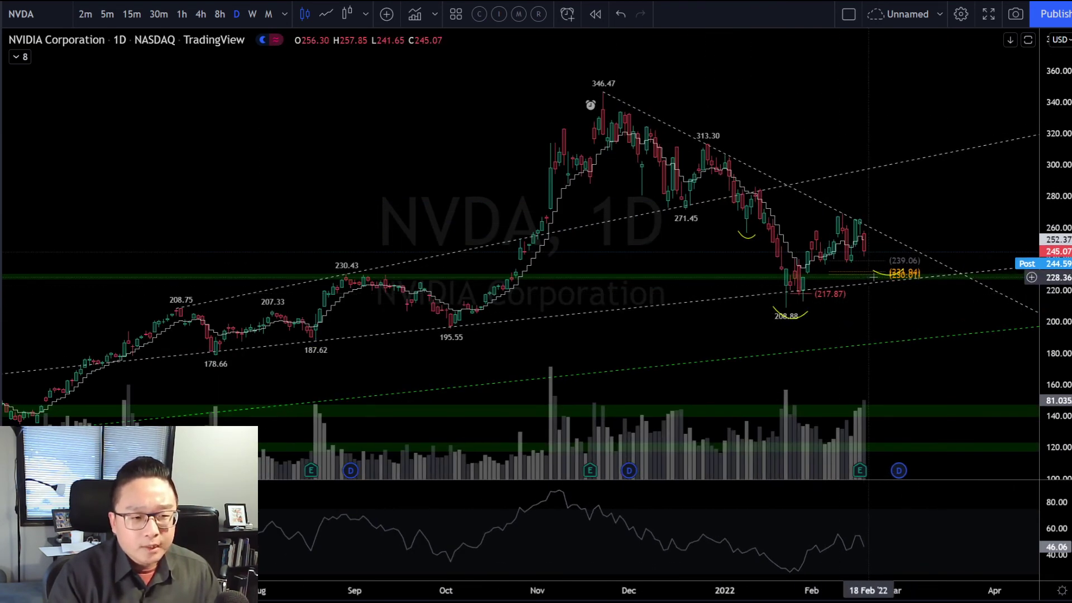
Step: Open the IBRX daily chart and compare its latest candles with the full decline from the 45.42 high
scroll(870, 278, up, 2)
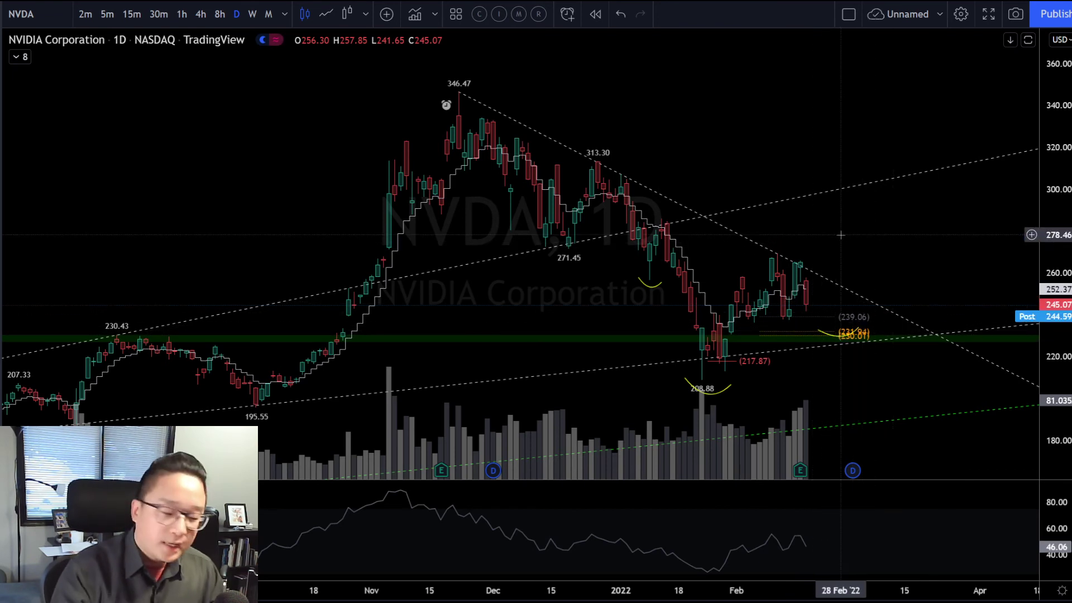
text(IBRX)
key(Return)
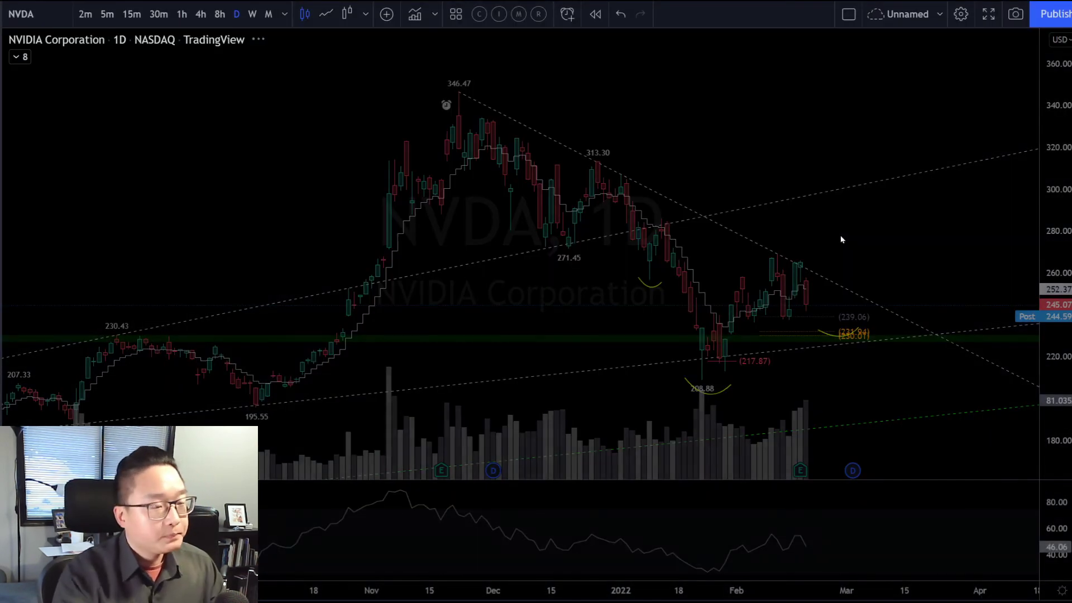
scroll(819, 266, down, 5)
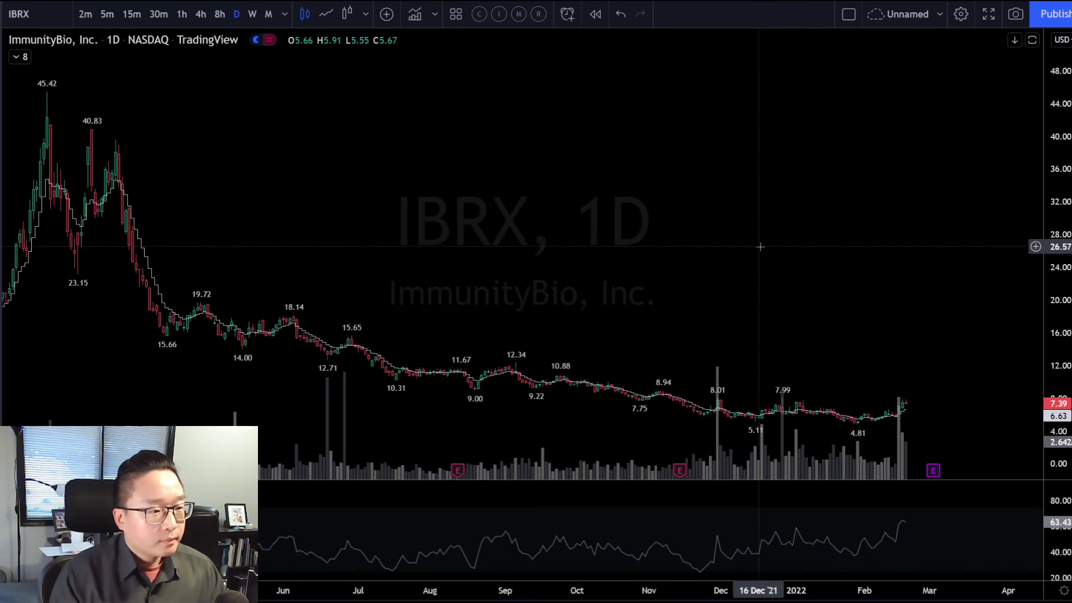
scroll(761, 245, up, 6)
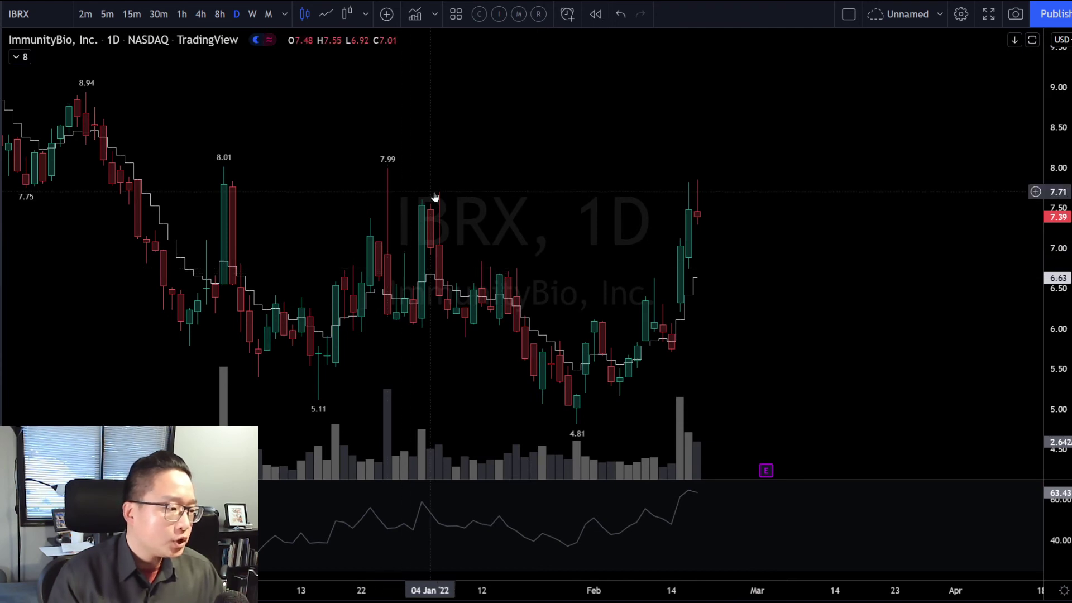
scroll(435, 196, down, 4)
scroll(435, 192, down, 5)
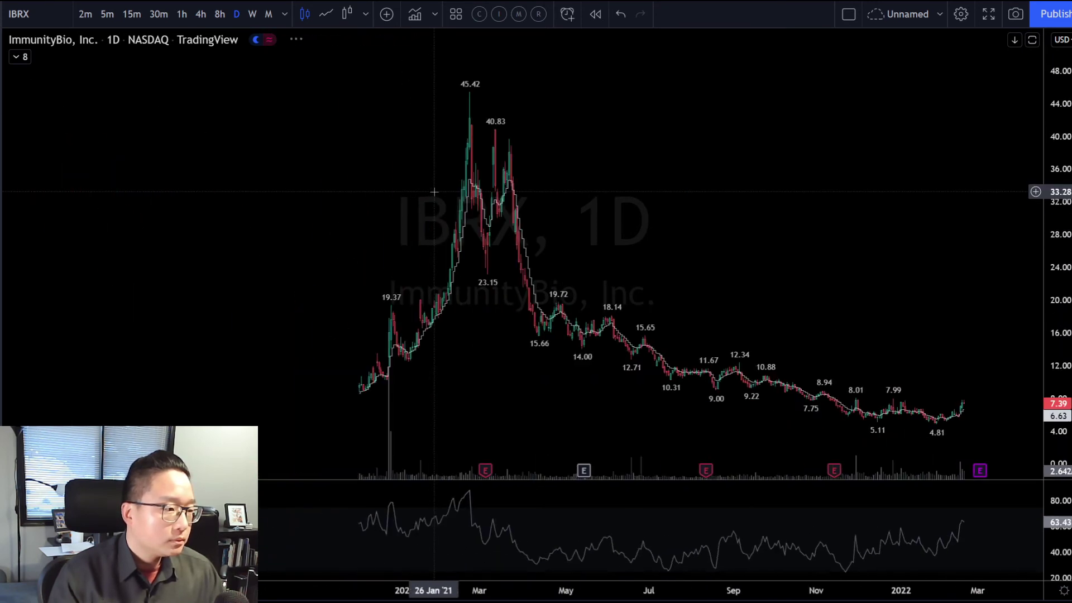
scroll(434, 191, up, 4)
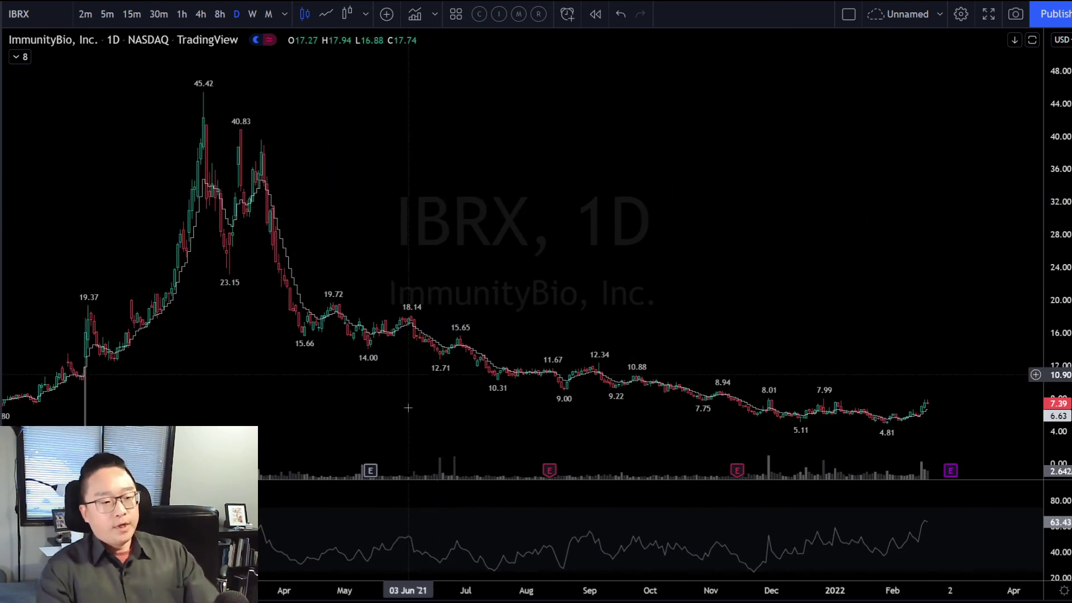
Step: Draw a descending ray from the 19.72 high on 27 April 2021 through the 12.34 high on 7 September 2021, styled with the Long template
click(333, 302)
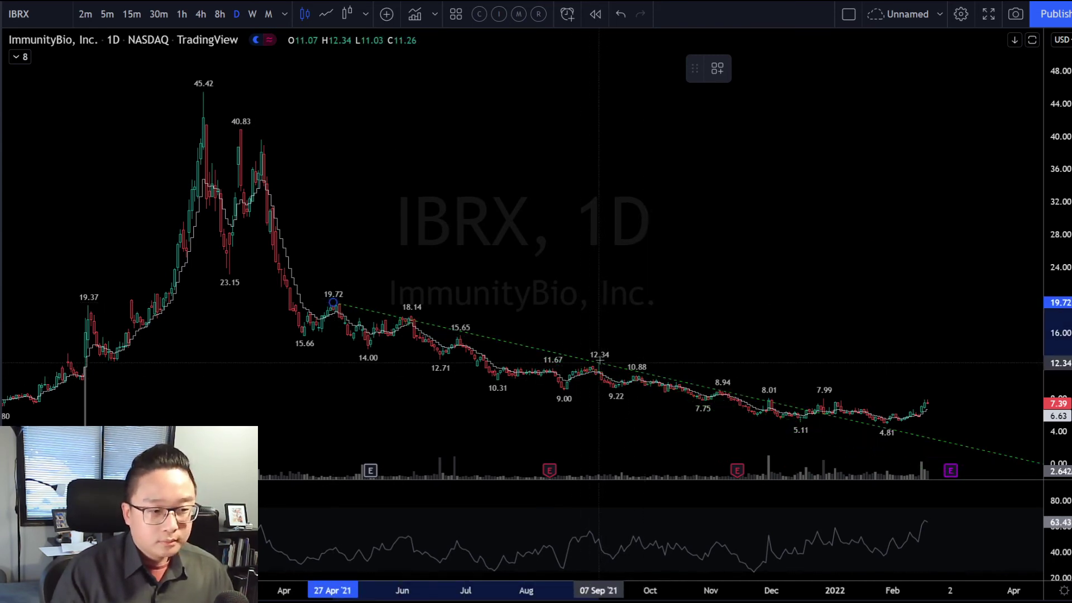
click(599, 362)
click(729, 311)
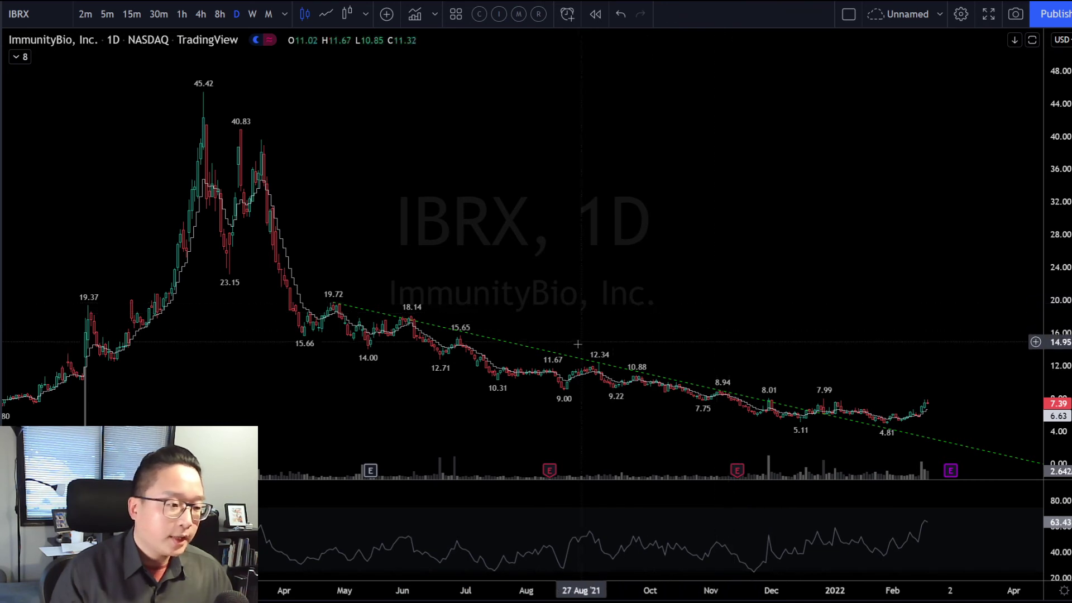
click(550, 360)
click(717, 67)
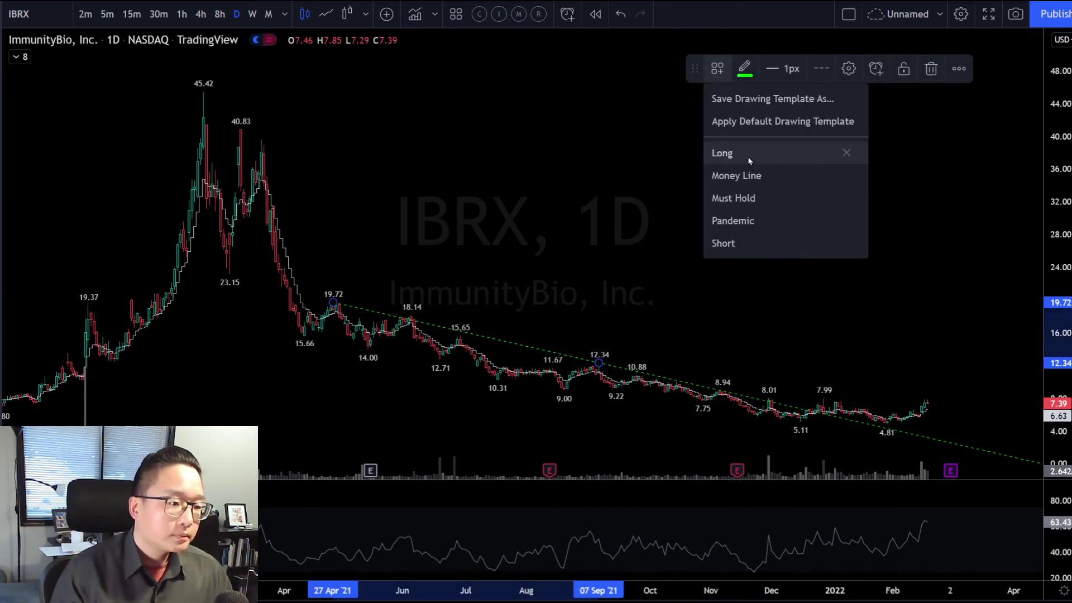
click(746, 157)
click(595, 222)
Step: Follow IBRX's descending trend line from the June 2021 high to February 2022, checking the touches, the breakout and the 4.81 low
scroll(595, 222, up, 3)
scroll(304, 184, left, 3)
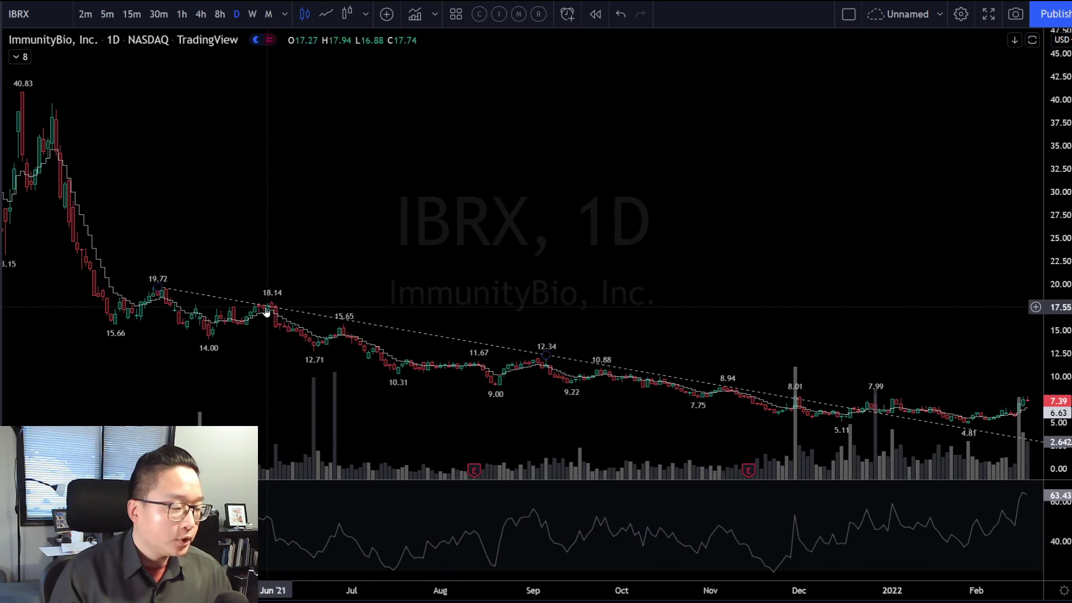
scroll(265, 307, up, 4)
scroll(262, 168, up, 1)
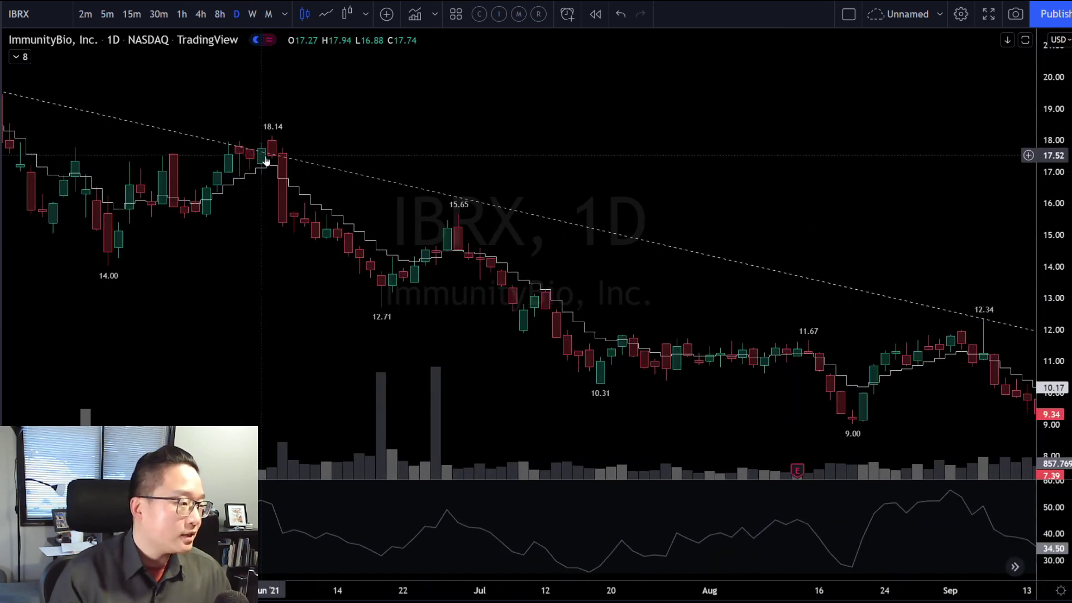
scroll(763, 201, right, 5)
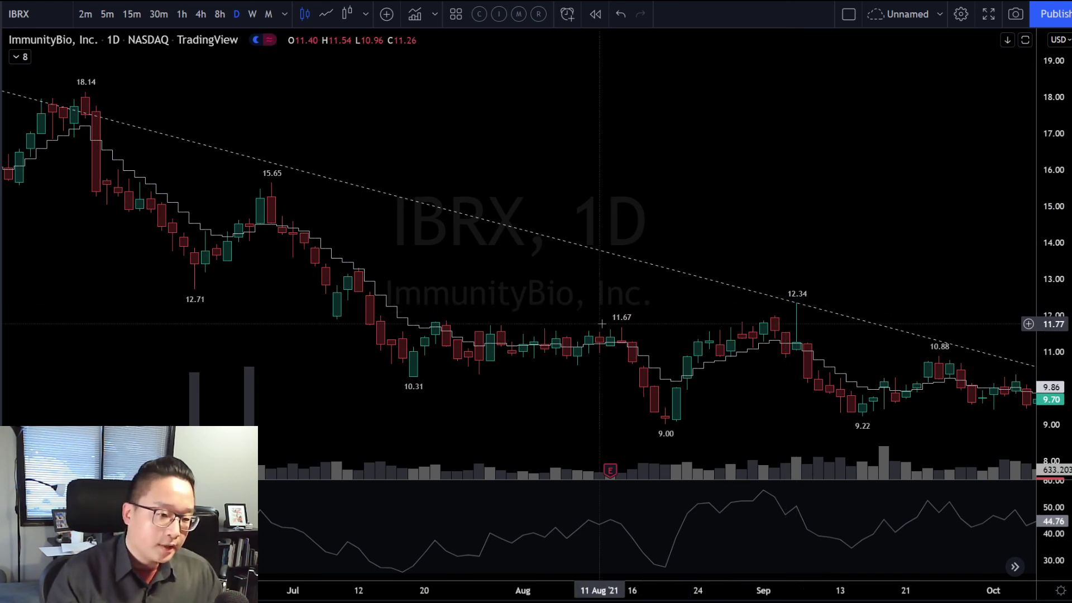
scroll(586, 279, right, 6)
scroll(482, 249, right, 6)
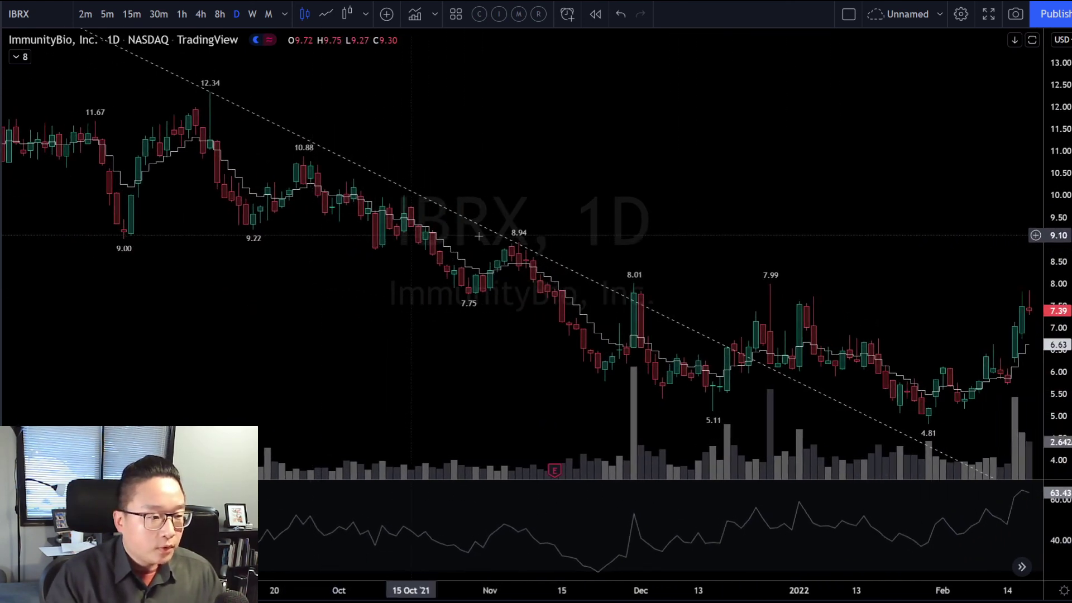
scroll(572, 149, right, 5)
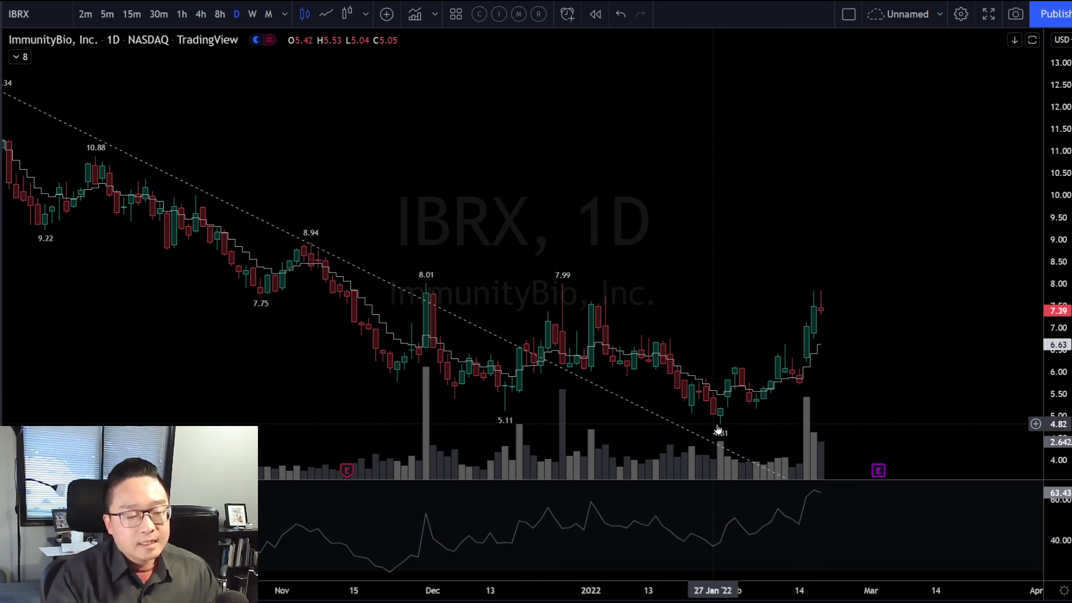
scroll(719, 416, down, 10)
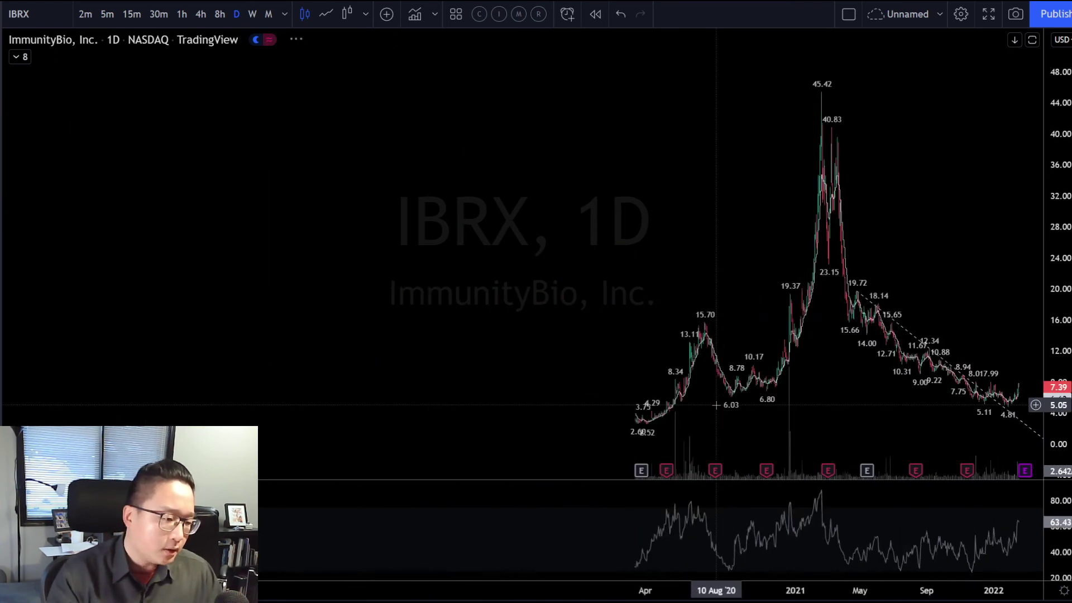
scroll(718, 412, up, 10)
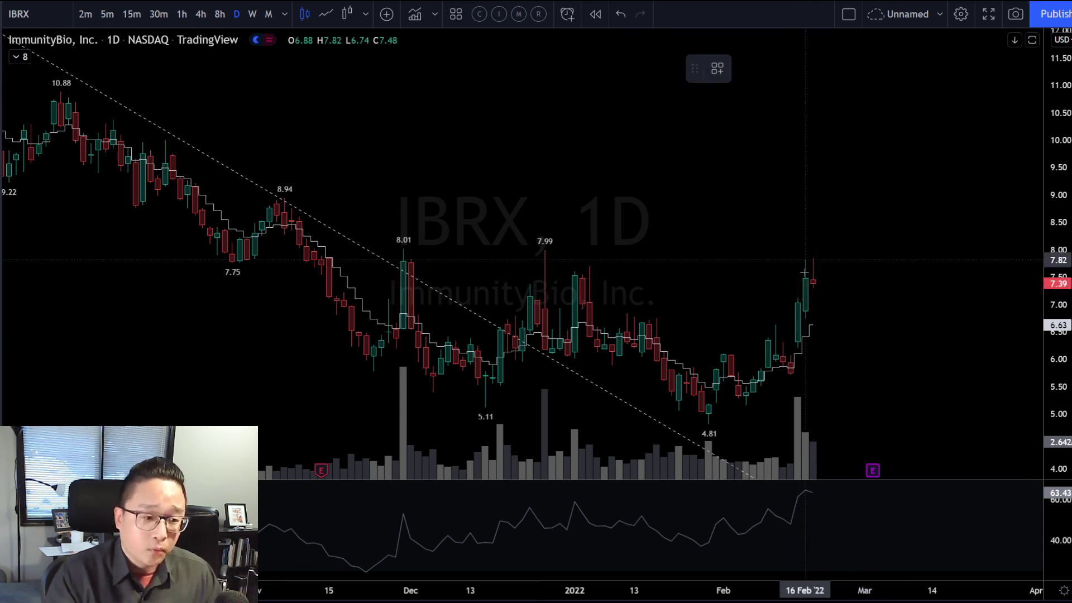
click(873, 470)
click(705, 202)
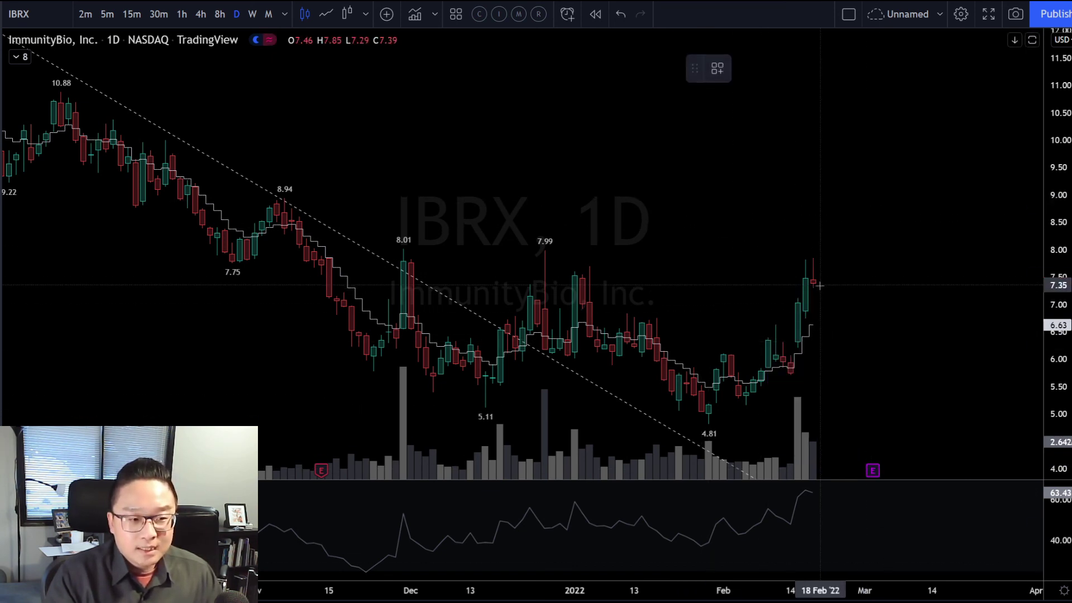
mouse_move(820, 284)
mouse_down()
mouse_move(841, 322)
mouse_move(814, 316)
mouse_move(854, 326)
mouse_move(805, 280)
mouse_move(820, 270)
mouse_up()
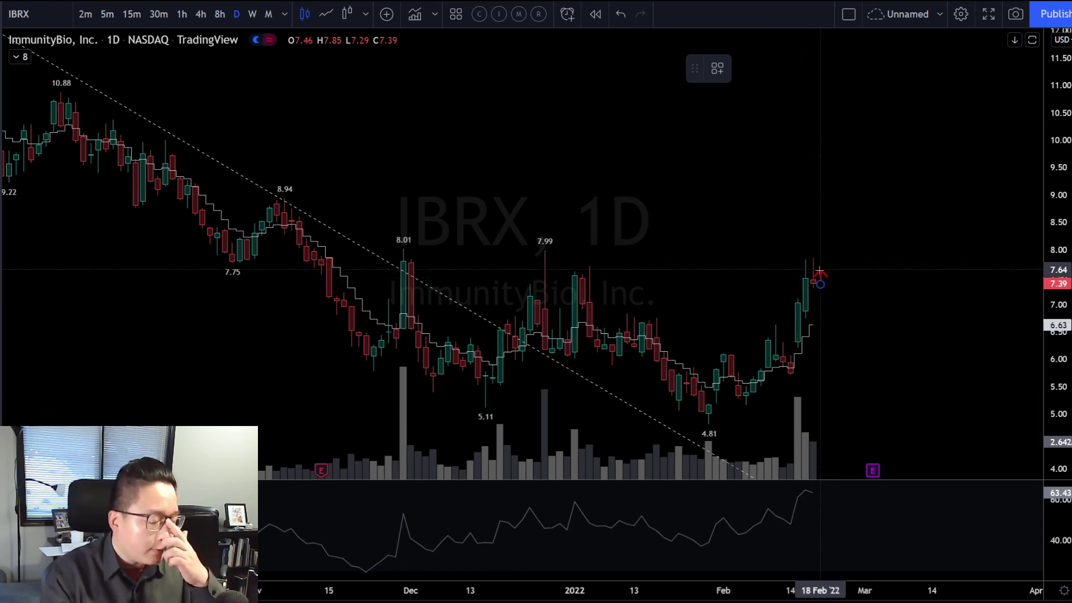
mouse_move(820, 270)
mouse_down()
mouse_move(822, 292)
mouse_move(840, 306)
mouse_move(807, 288)
mouse_move(834, 317)
mouse_move(821, 326)
mouse_move(831, 335)
mouse_move(815, 321)
mouse_move(820, 335)
mouse_move(826, 327)
mouse_move(810, 454)
mouse_move(827, 448)
mouse_move(806, 279)
mouse_move(730, 287)
mouse_up()
key(Escape)
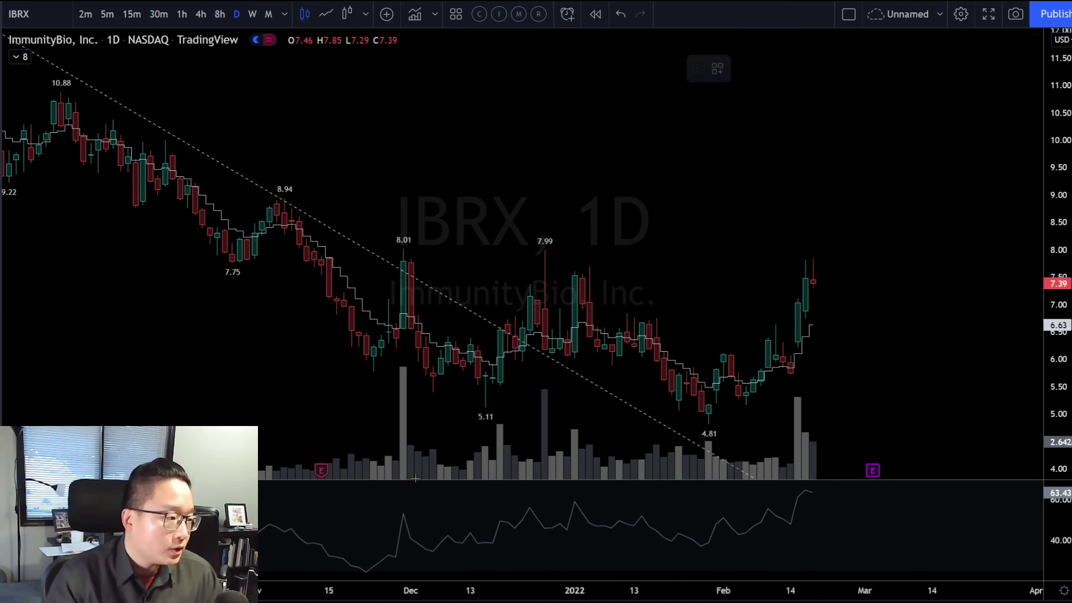
Step: Draw a horizontal ray at 7.79 from IBRX's late-October 2021 low, extending forward to the latest candles
click(232, 263)
drag(232, 263, 230, 261)
click(240, 279)
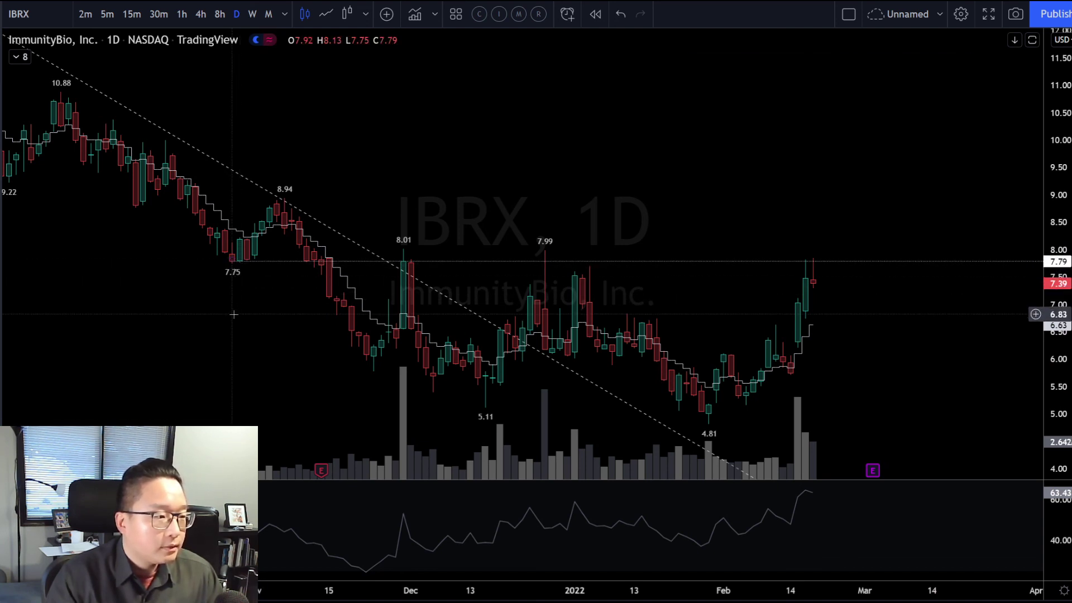